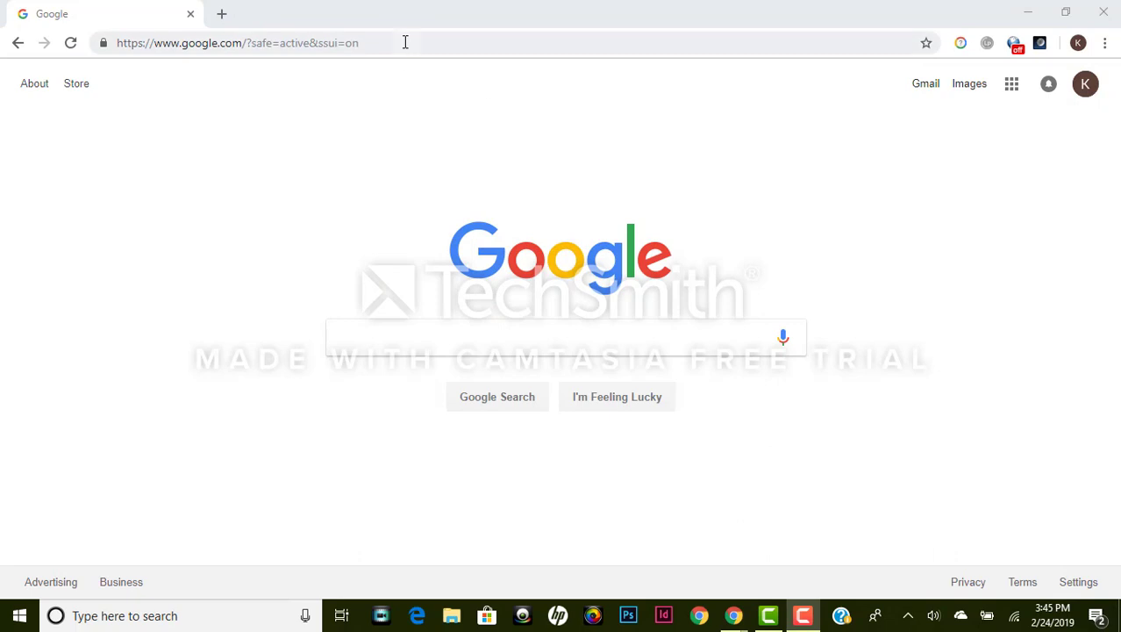
Step: Load the Padlet website in Chrome and go to its free sign-up page
{"action": "left_click", "coordinate": [399, 41]}
{"action": "type", "text": "padlet.com"}
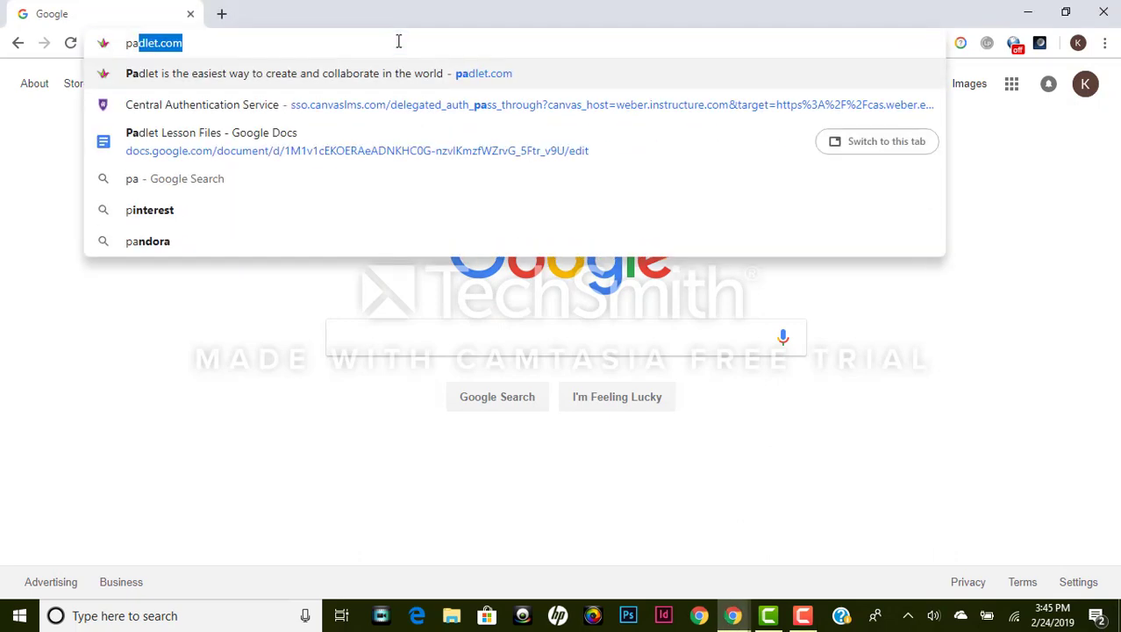
{"action": "key", "text": "Return"}
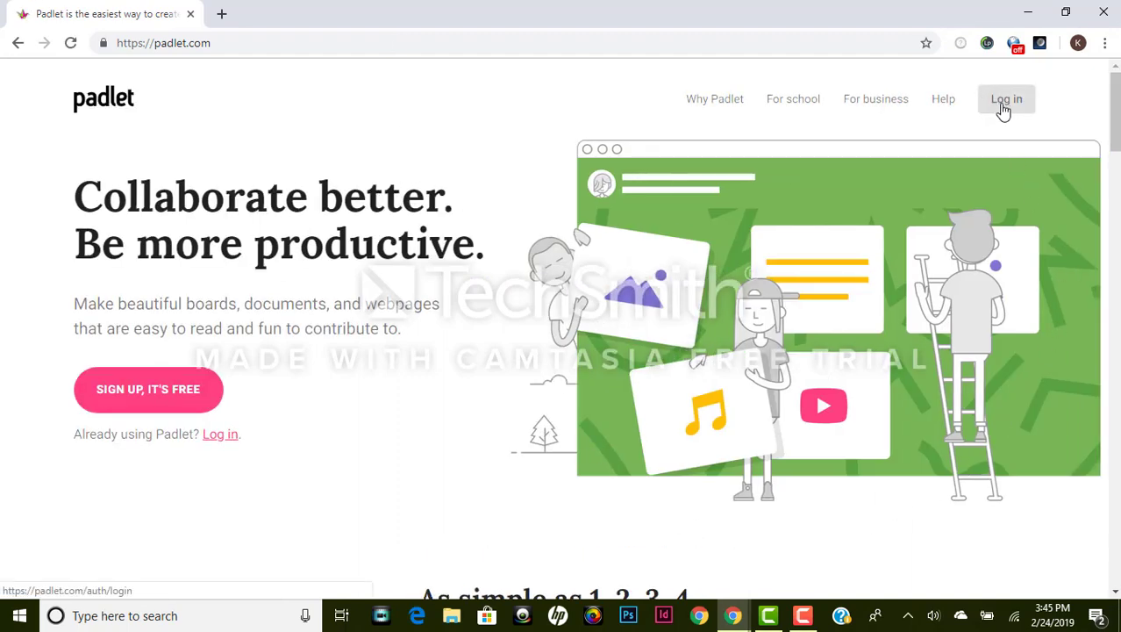
{"action": "left_click", "coordinate": [167, 394]}
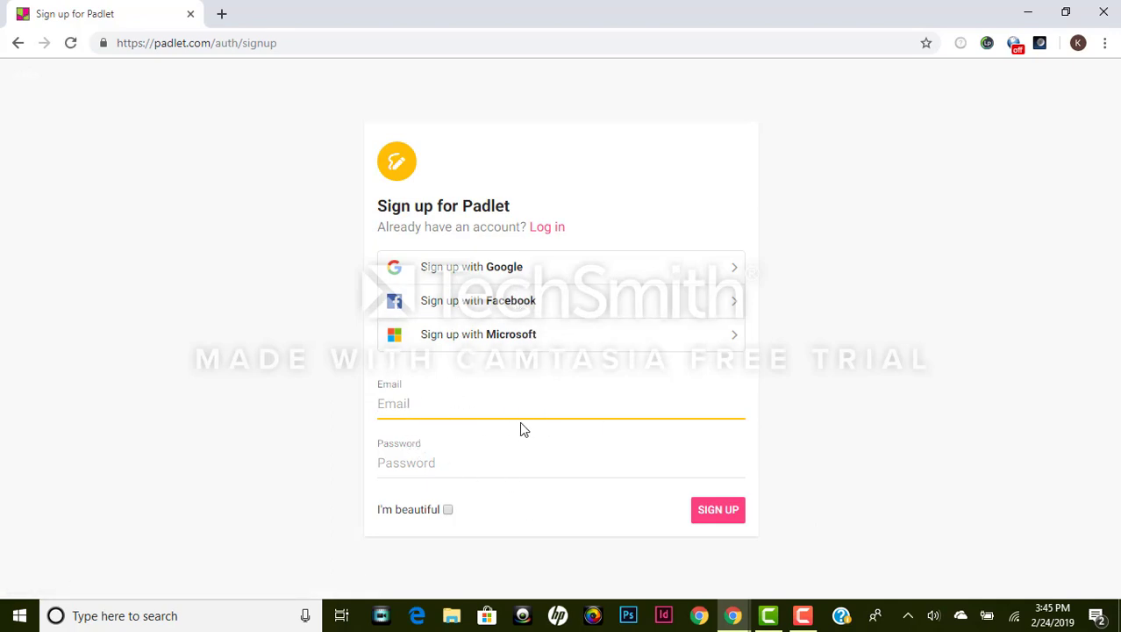
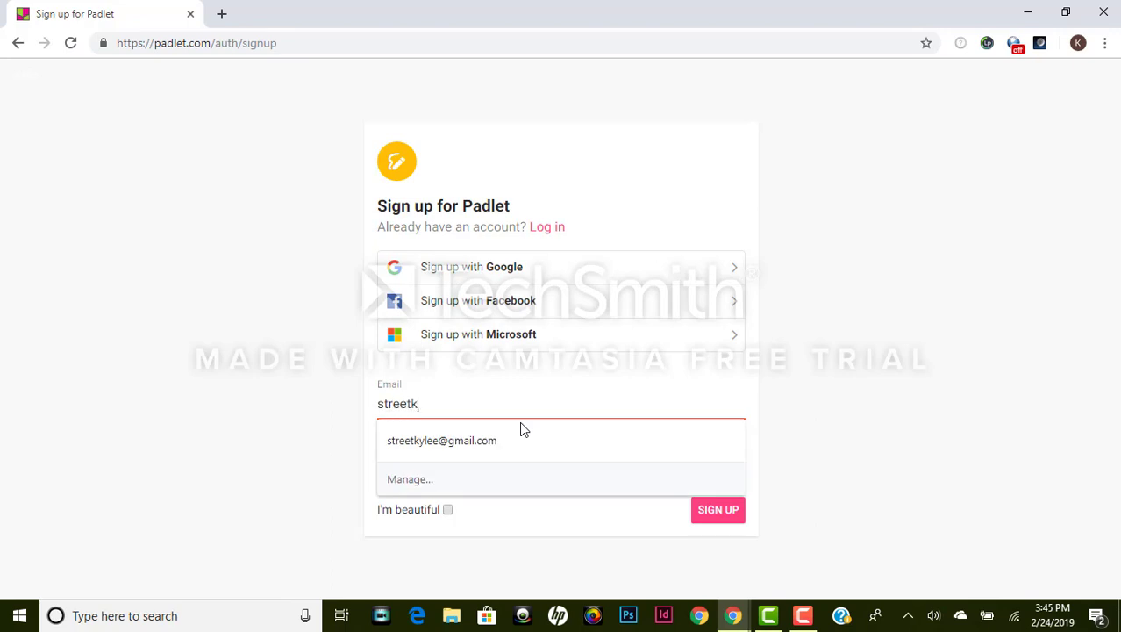
Step: Sign up with the saved e-mail address and a password, ticking the I'm beautiful checkbox
{"action": "left_click", "coordinate": [520, 429]}
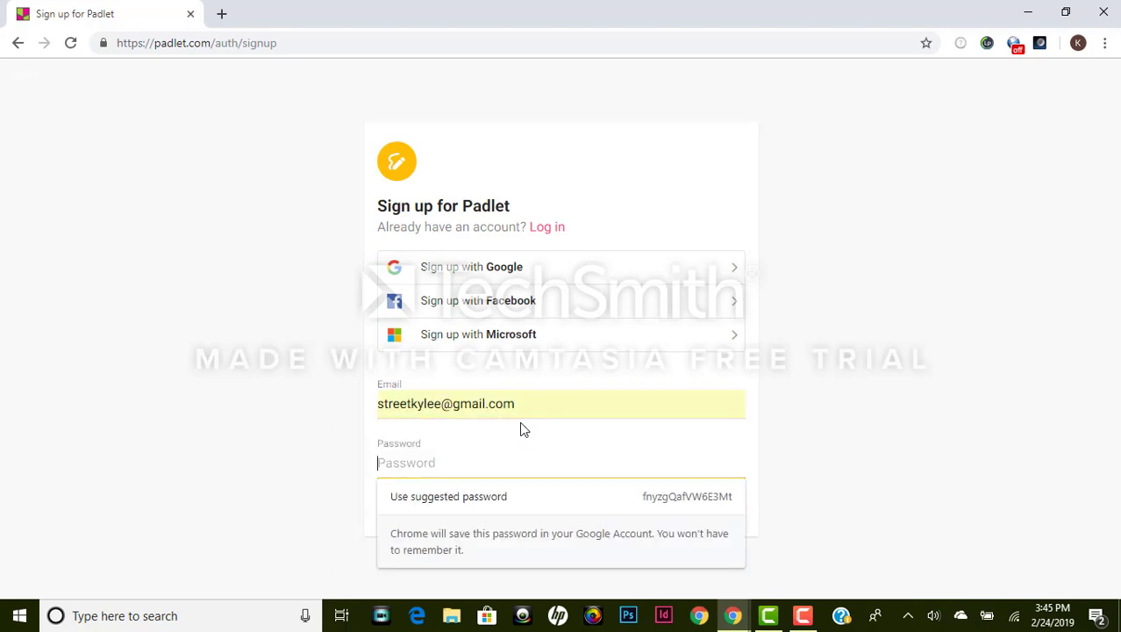
{"action": "type", "text": "•••••••"}
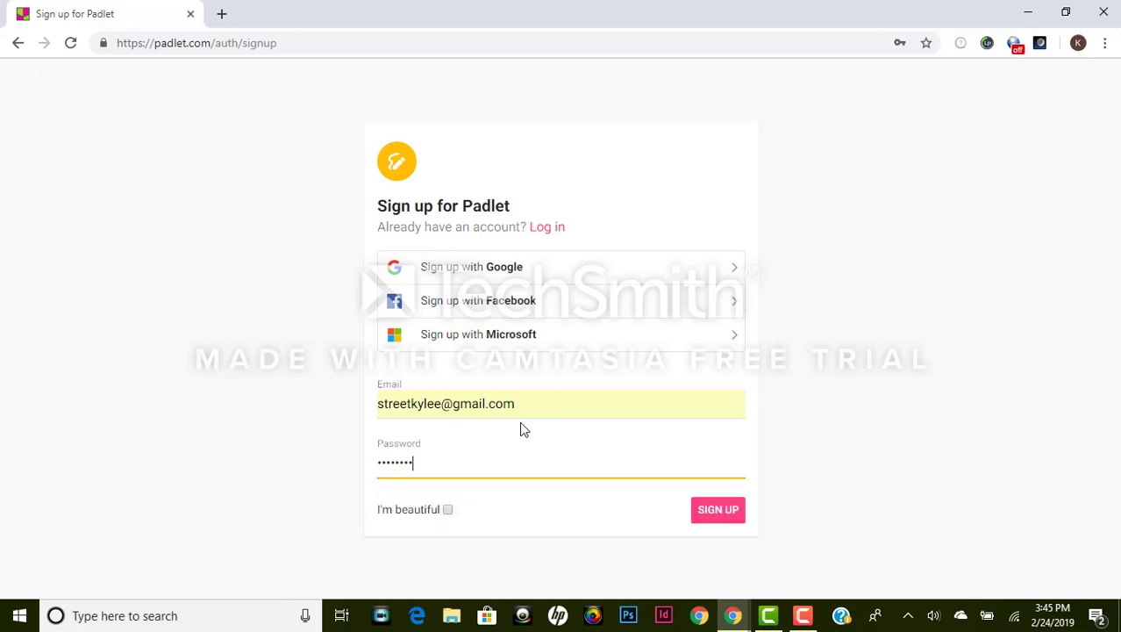
{"action": "left_click", "coordinate": [448, 510]}
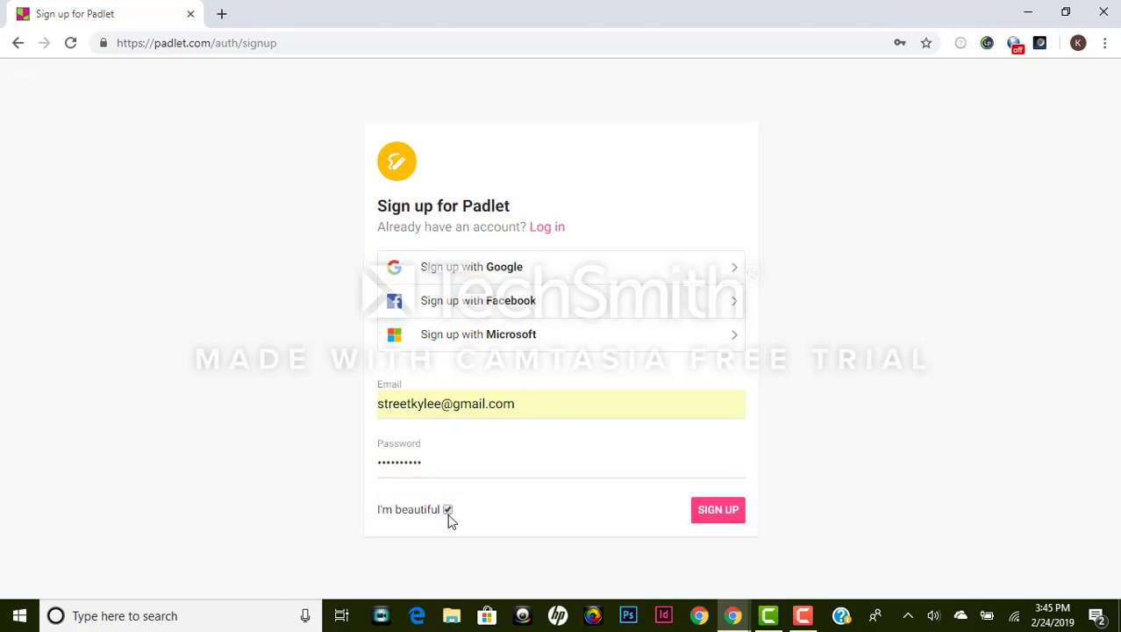
{"action": "left_click", "coordinate": [723, 514]}
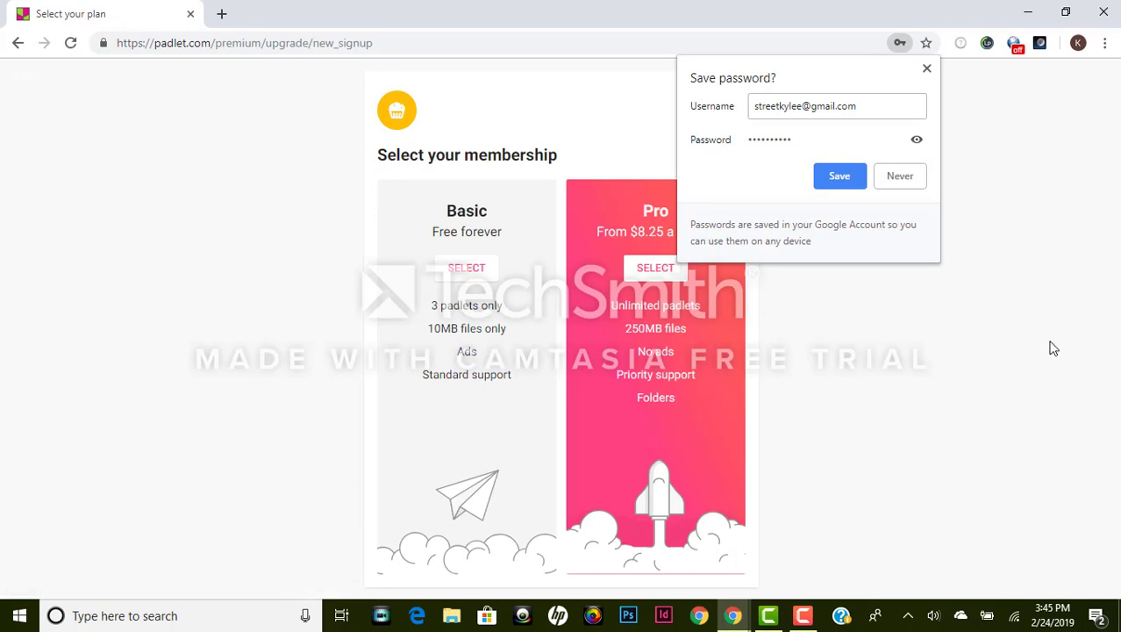
Step: Decline Chrome's password saving, choose the free Basic plan, and start a new padlet
{"action": "left_click", "coordinate": [912, 182]}
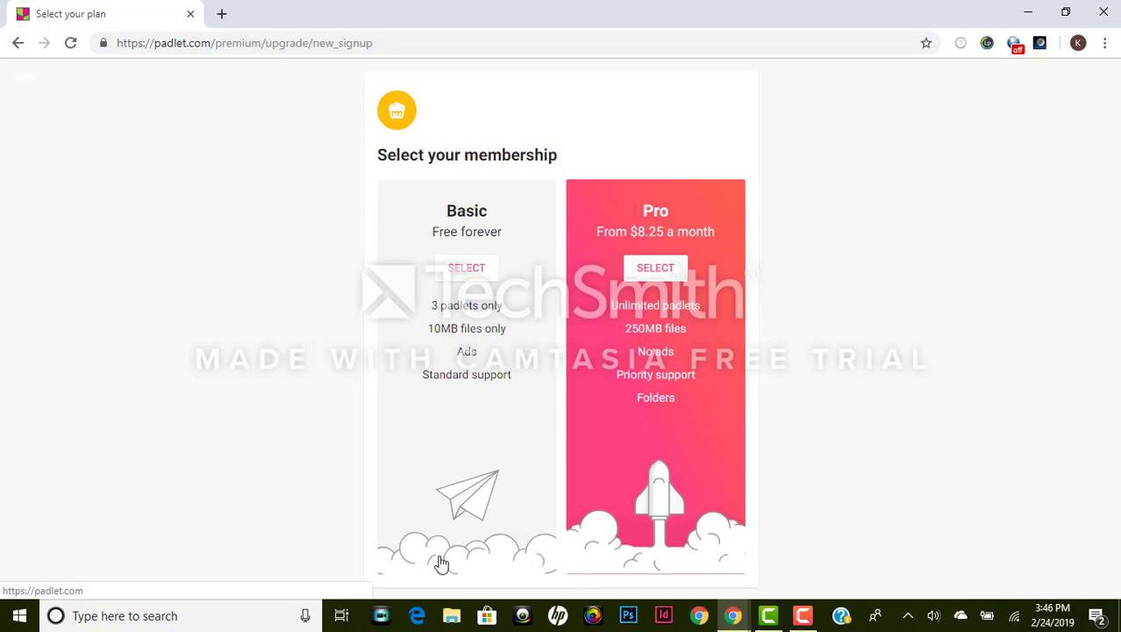
{"action": "left_click", "coordinate": [448, 277]}
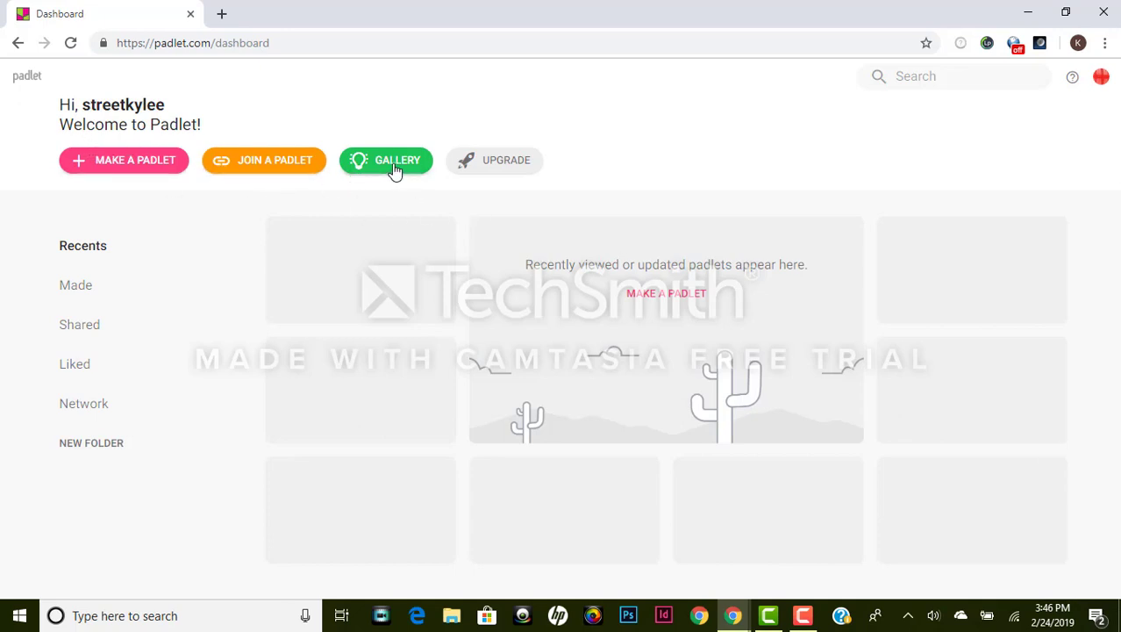
{"action": "left_click", "coordinate": [125, 168]}
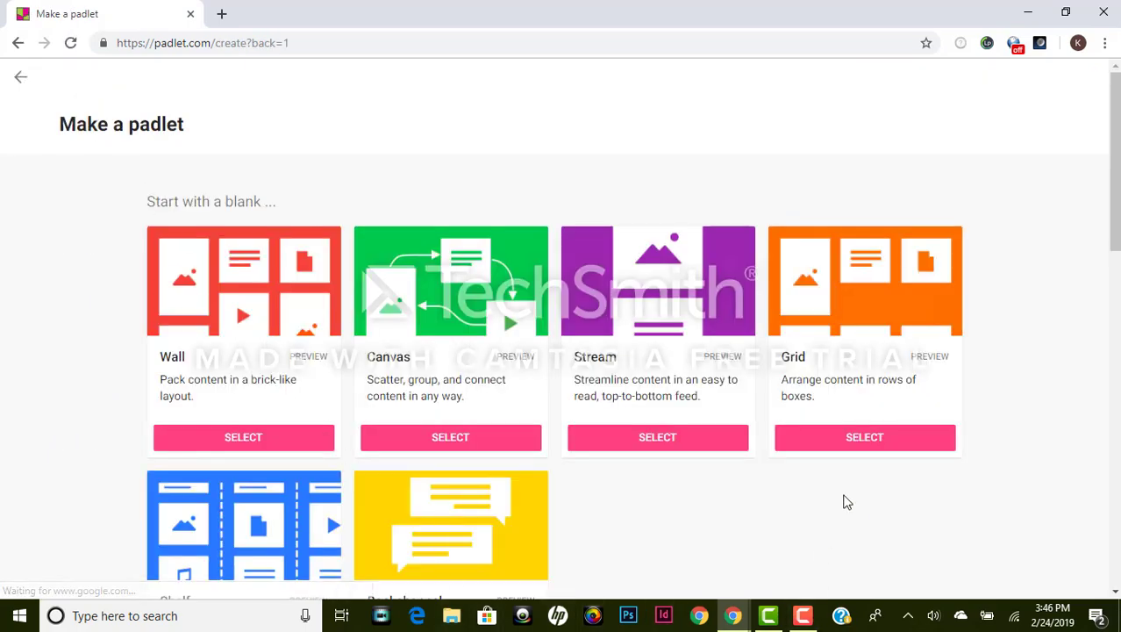
Step: Scroll through the blank layouts and templates on the Make a padlet page
{"action": "scroll", "coordinate": [843, 499], "scroll_direction": "down", "scroll_amount": 2}
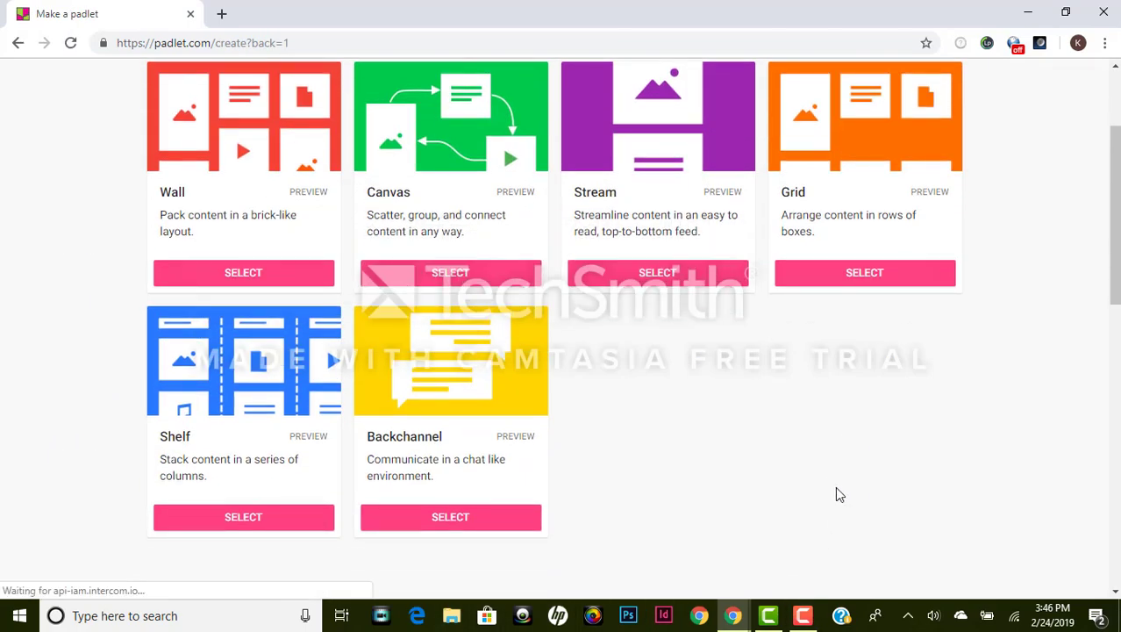
{"action": "scroll", "coordinate": [835, 487], "scroll_direction": "up", "scroll_amount": 1}
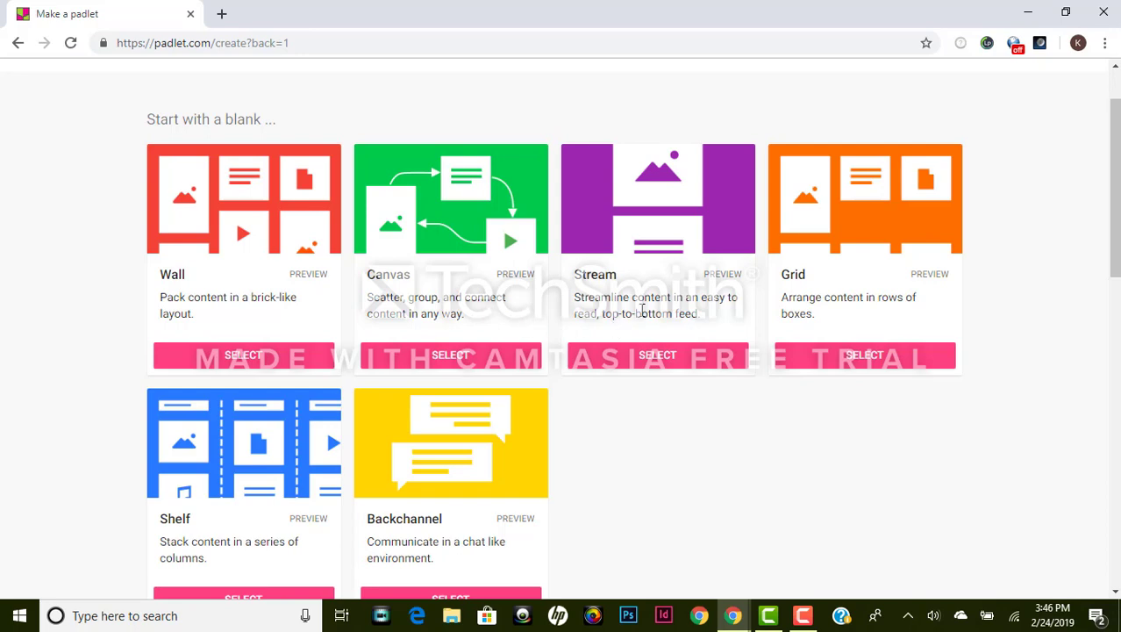
{"action": "scroll", "coordinate": [667, 309], "scroll_direction": "down", "scroll_amount": 4}
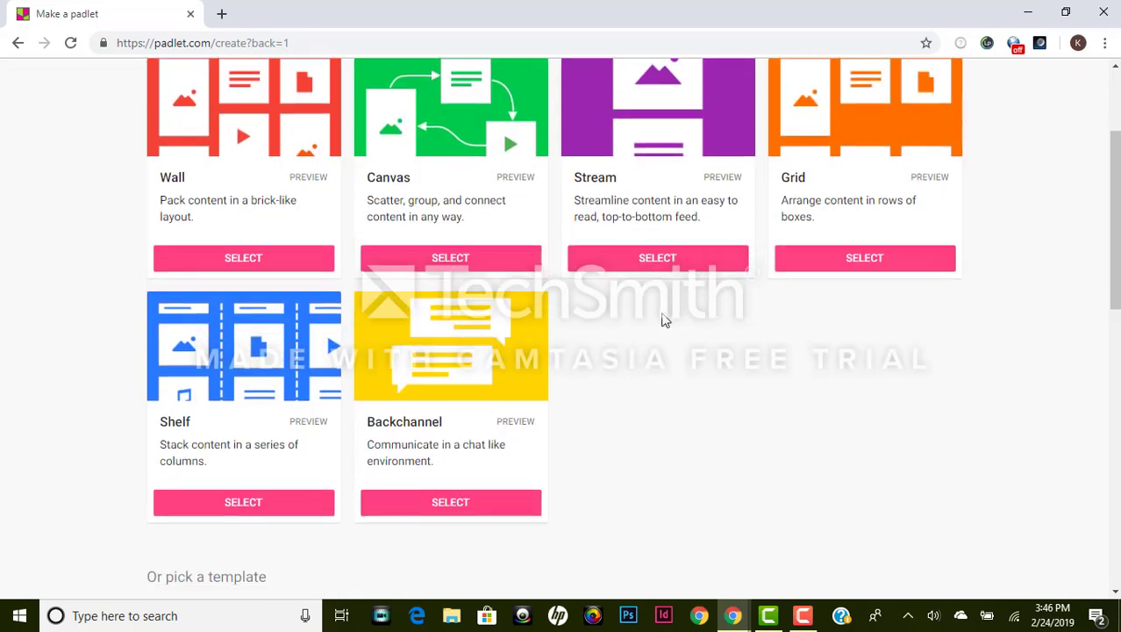
{"action": "scroll", "coordinate": [665, 320], "scroll_direction": "down", "scroll_amount": 4}
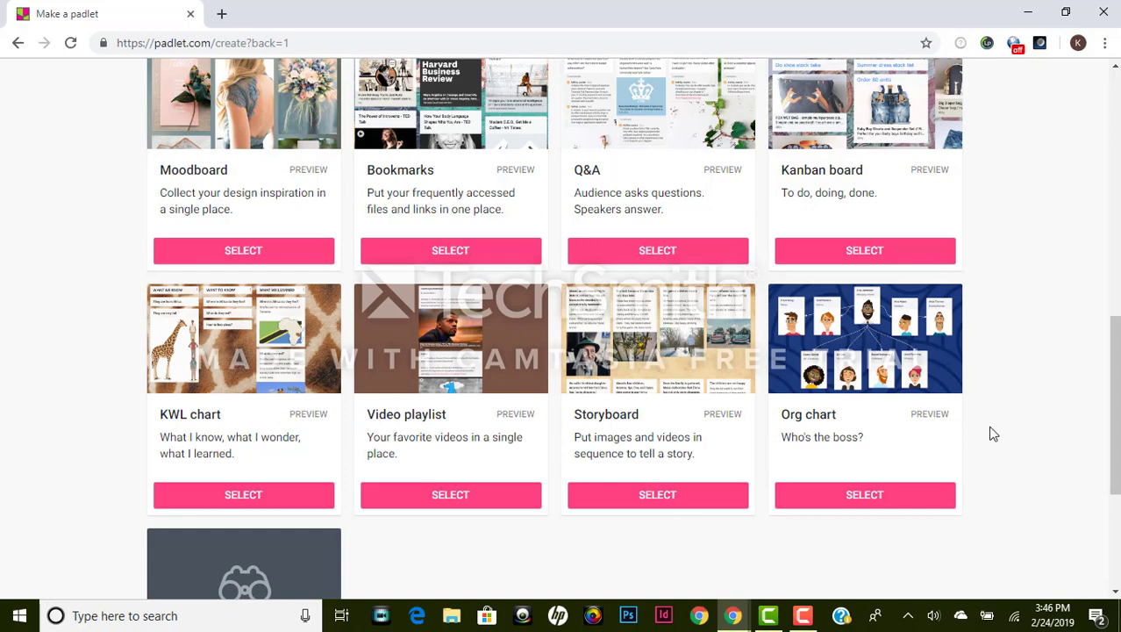
{"action": "scroll", "coordinate": [992, 434], "scroll_direction": "down", "scroll_amount": 2}
{"action": "scroll", "coordinate": [992, 434], "scroll_direction": "up", "scroll_amount": 2}
{"action": "scroll", "coordinate": [926, 446], "scroll_direction": "down", "scroll_amount": 3}
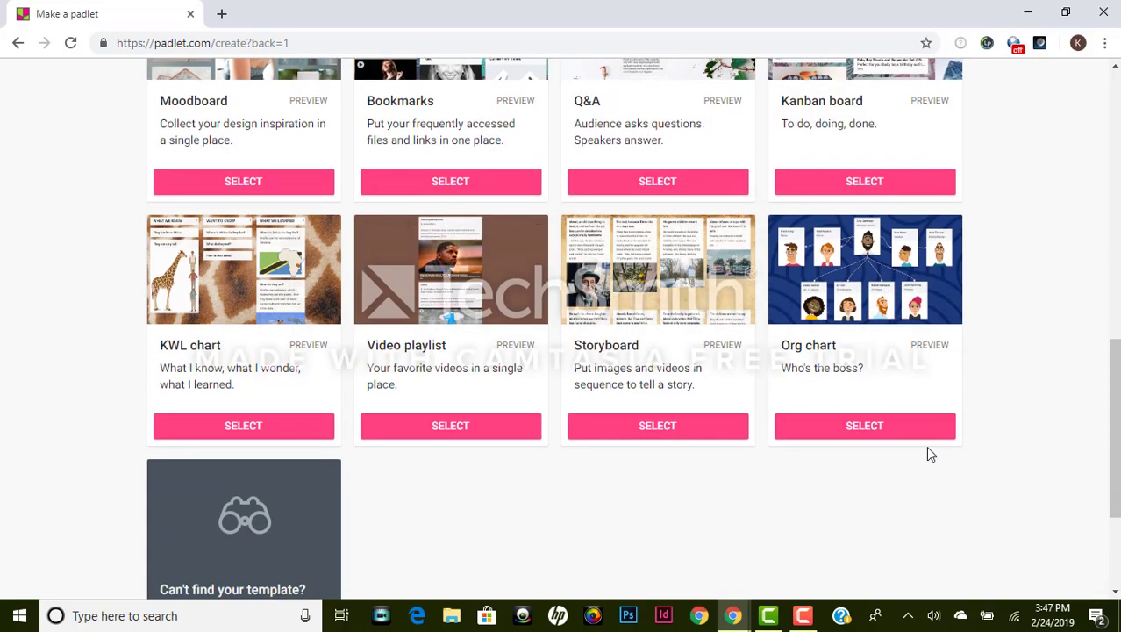
{"action": "scroll", "coordinate": [886, 426], "scroll_direction": "up", "scroll_amount": 10}
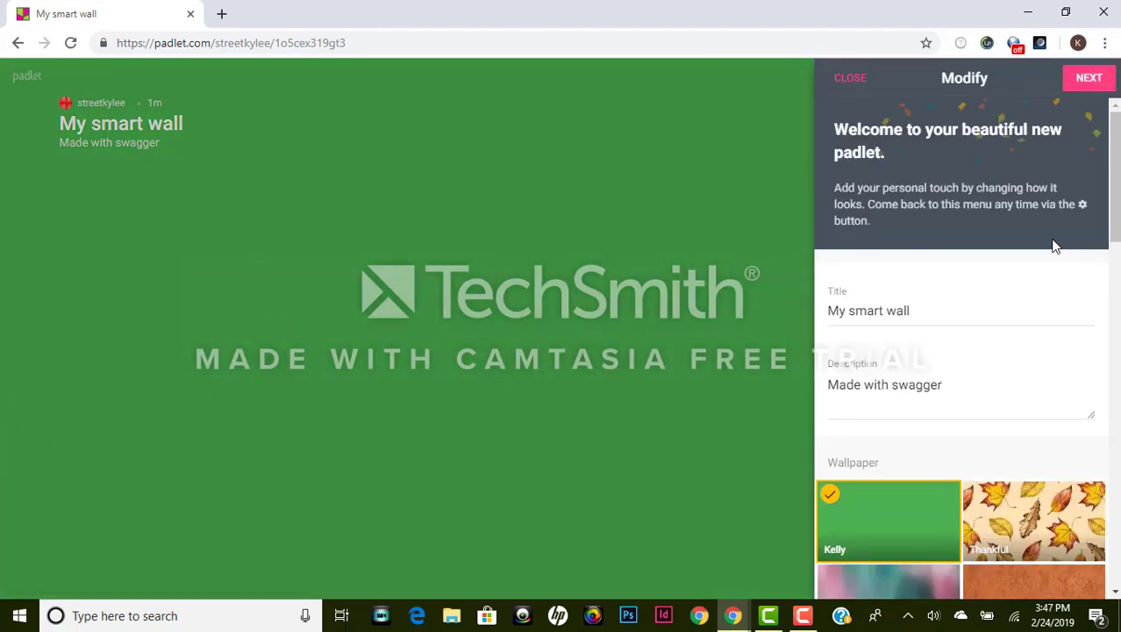
Step: Replace the title 'My smart wall' with 'Classroom Discussion' in the Modify panel
{"action": "scroll", "coordinate": [1055, 243], "scroll_direction": "down", "scroll_amount": 2}
{"action": "scroll", "coordinate": [1059, 240], "scroll_direction": "down", "scroll_amount": 4}
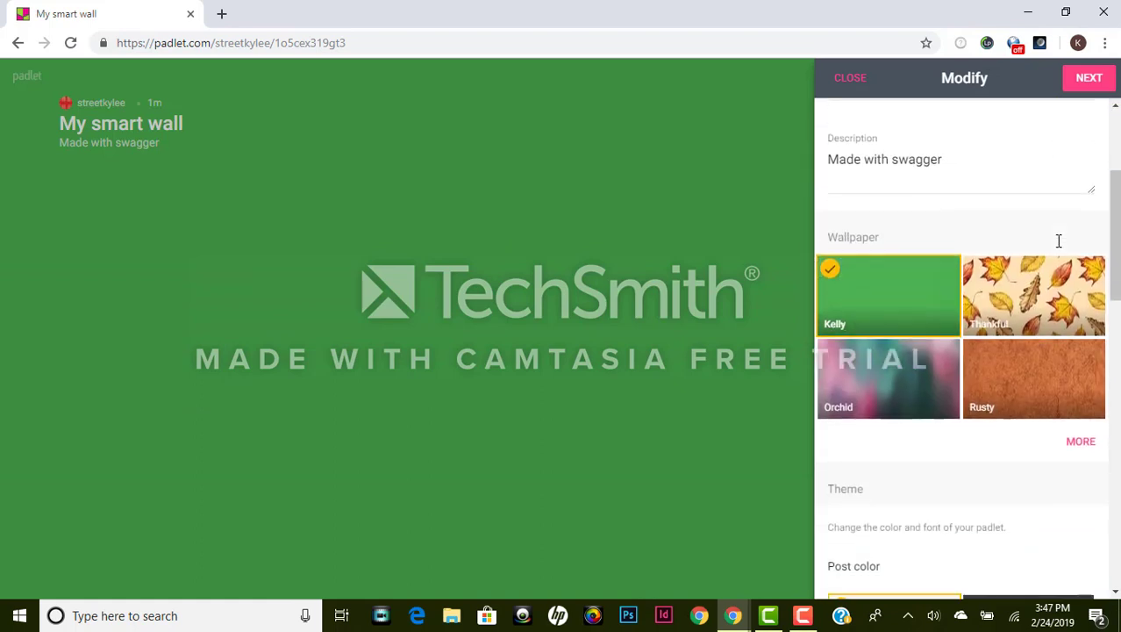
{"action": "scroll", "coordinate": [1059, 254], "scroll_direction": "down", "scroll_amount": 6}
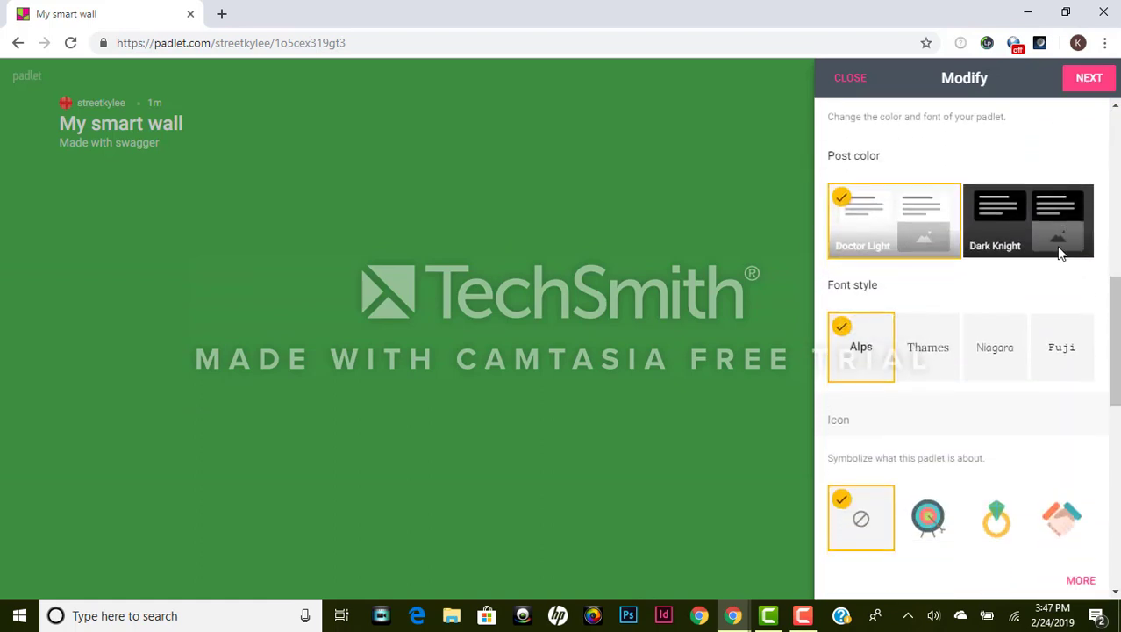
{"action": "scroll", "coordinate": [1069, 261], "scroll_direction": "down", "scroll_amount": 4}
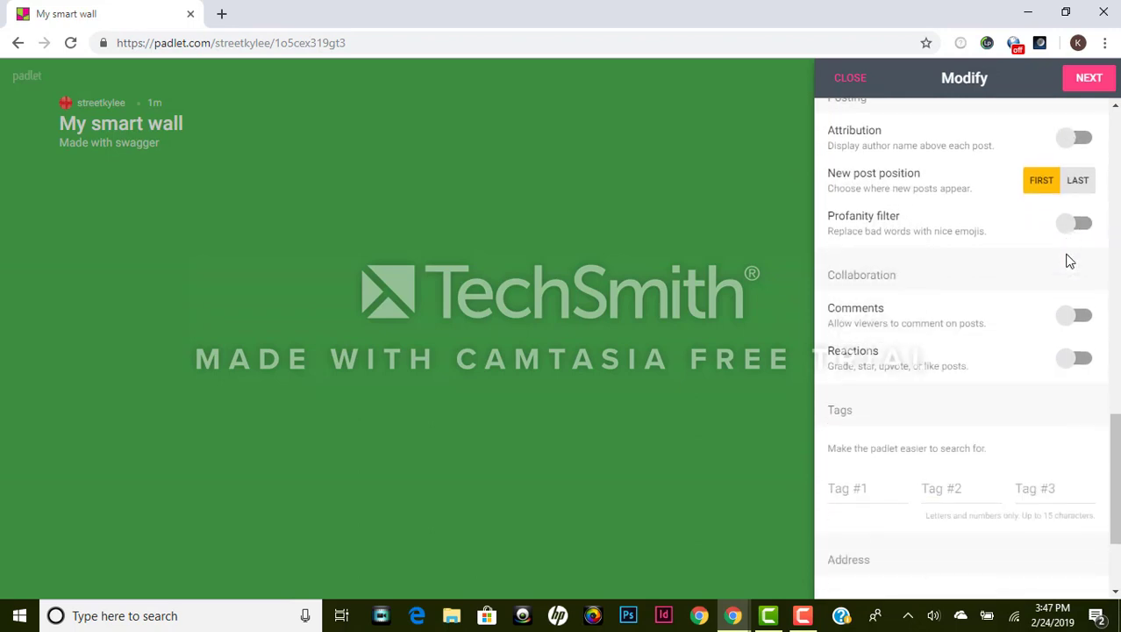
{"action": "scroll", "coordinate": [1070, 258], "scroll_direction": "up", "scroll_amount": 10}
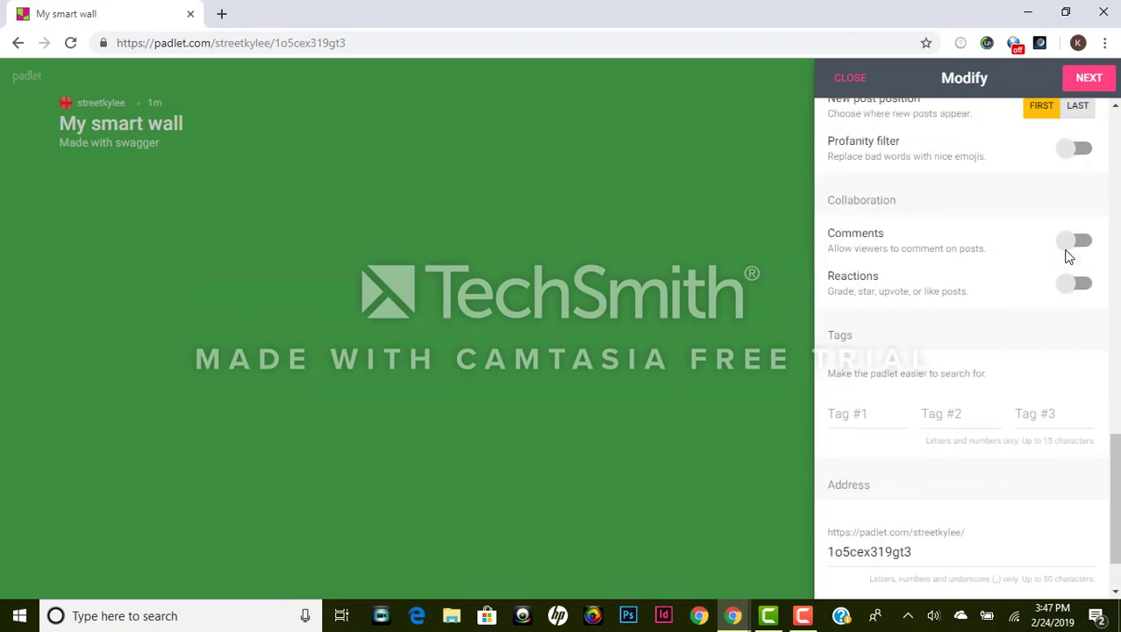
{"action": "scroll", "coordinate": [1083, 267], "scroll_direction": "up", "scroll_amount": 7}
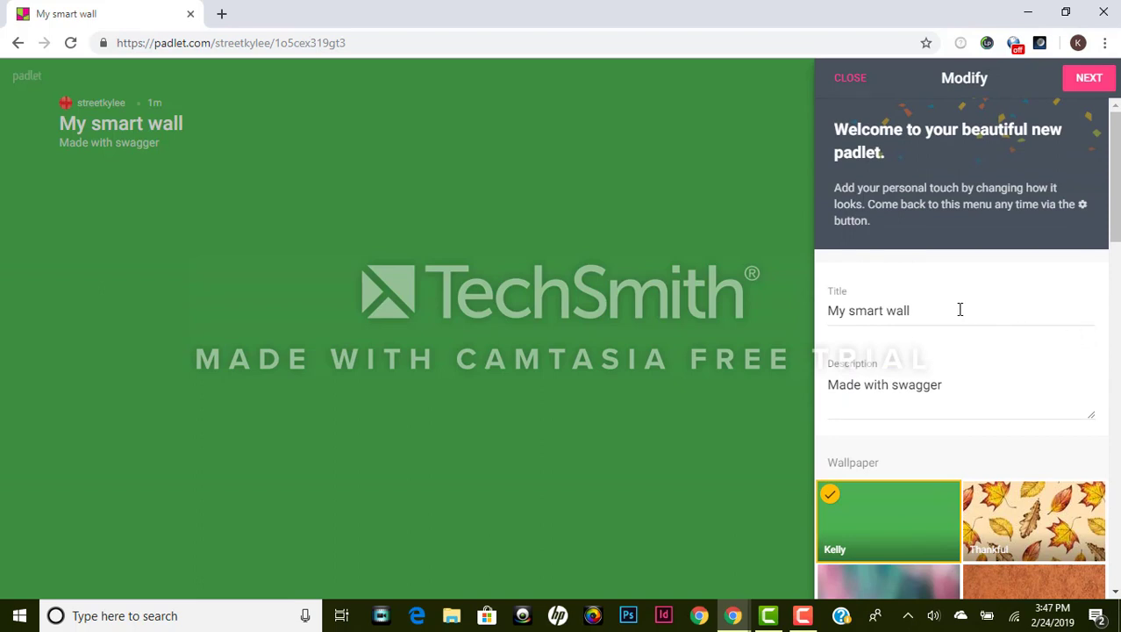
{"action": "left_click_drag", "start_coordinate": [915, 310], "coordinate": [802, 303]}
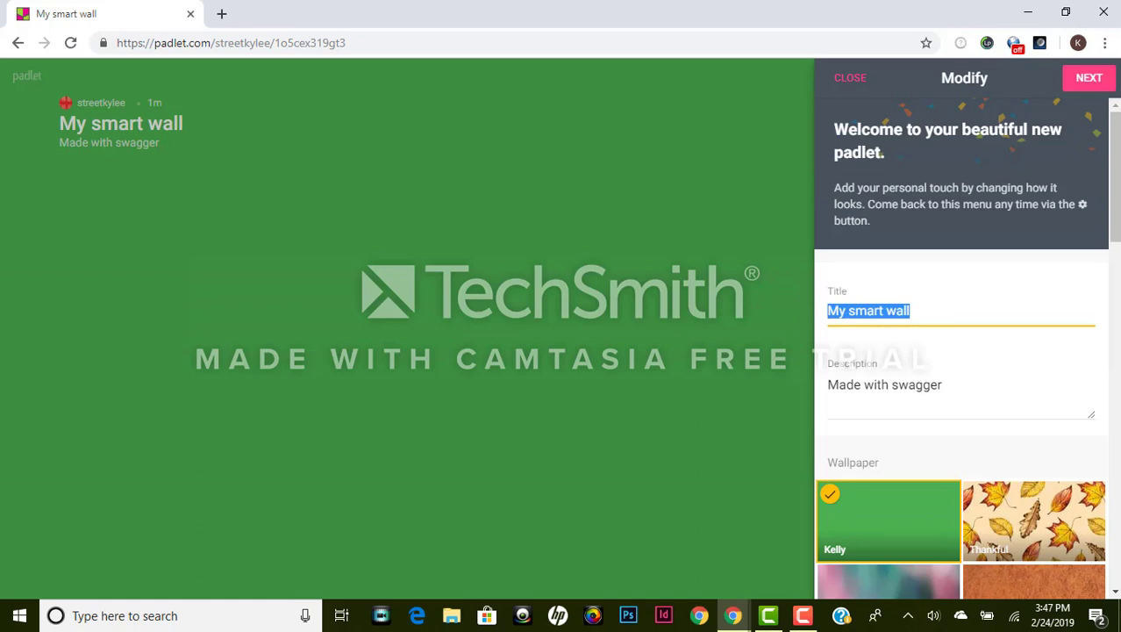
{"action": "type", "text": "C"}
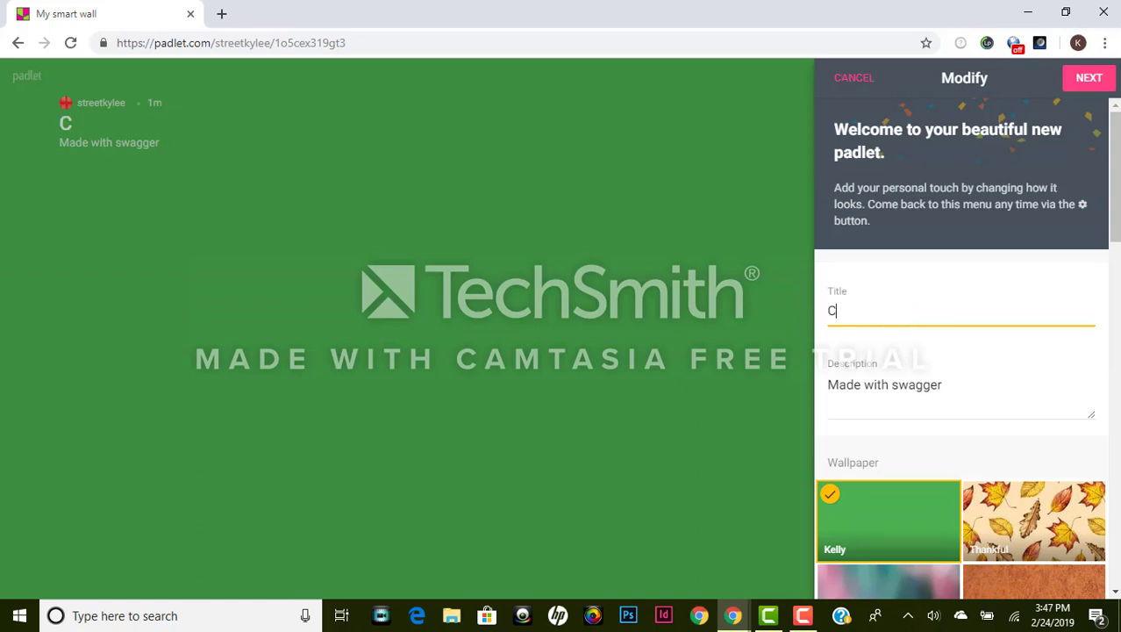
{"action": "type", "text": "lassroo"}
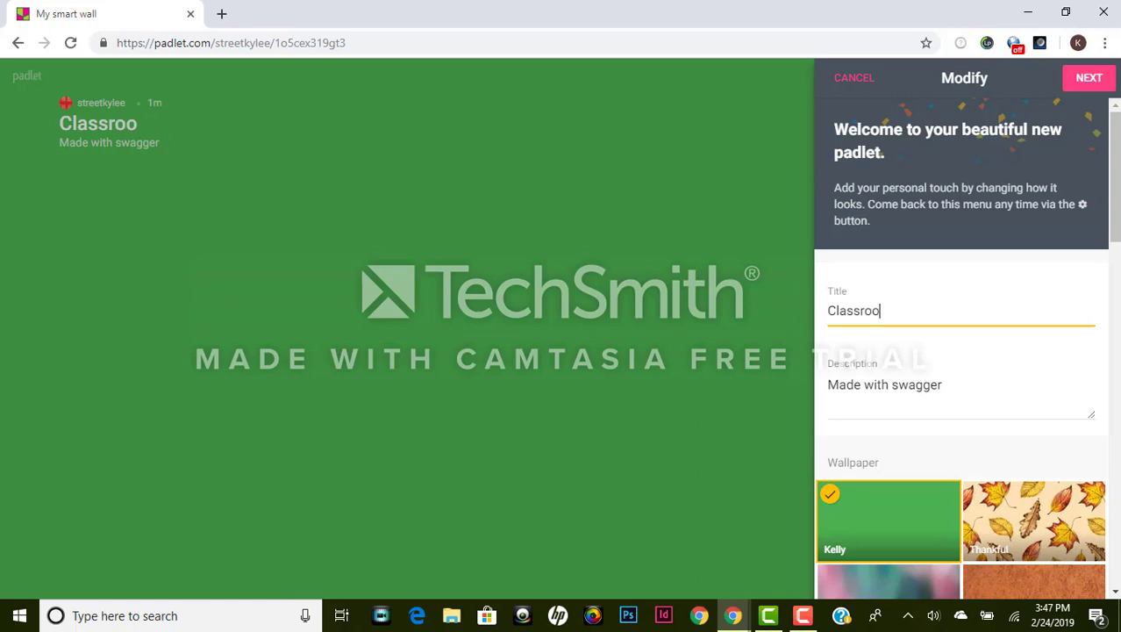
{"action": "type", "text": "m Discus"}
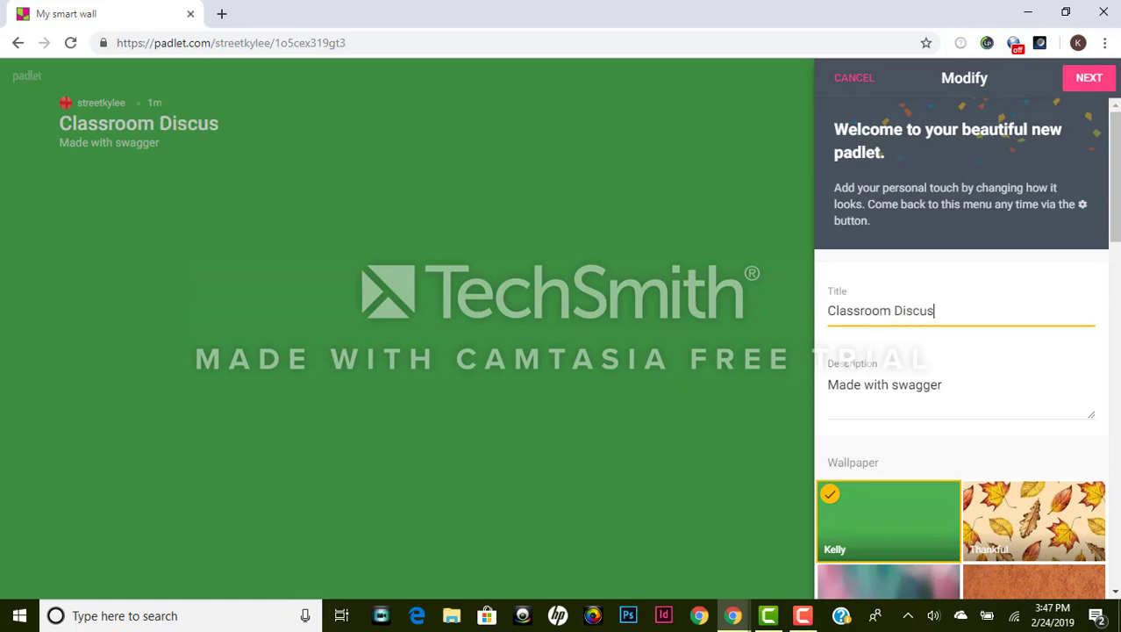
{"action": "type", "text": "sion"}
{"action": "scroll", "coordinate": [1002, 473], "scroll_direction": "down", "scroll_amount": 3}
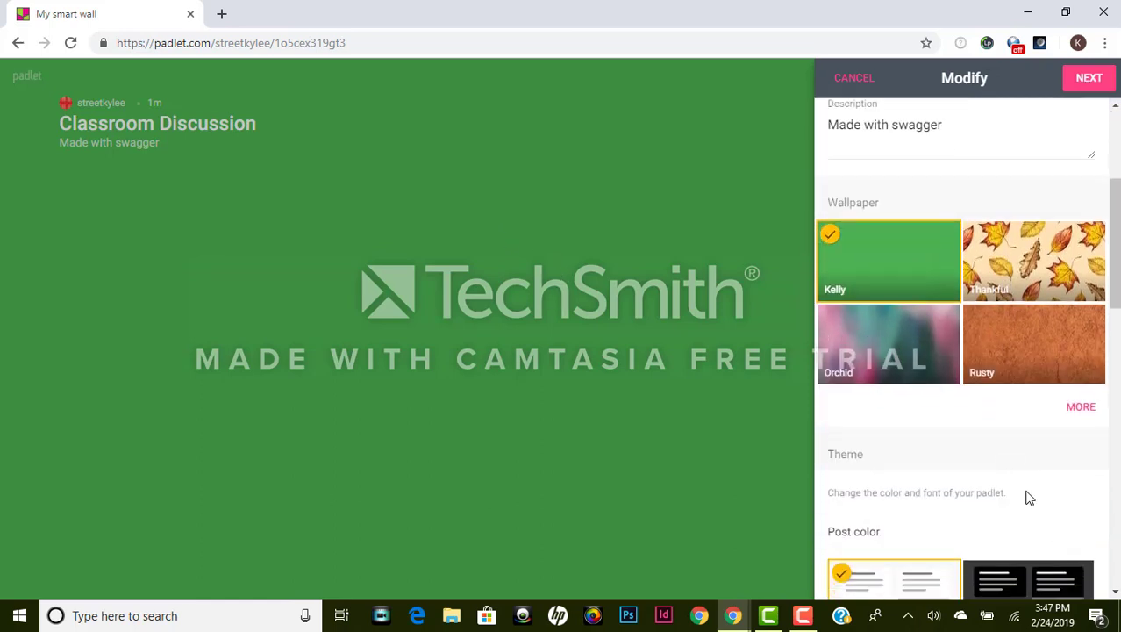
{"action": "scroll", "coordinate": [1028, 497], "scroll_direction": "down", "scroll_amount": 2}
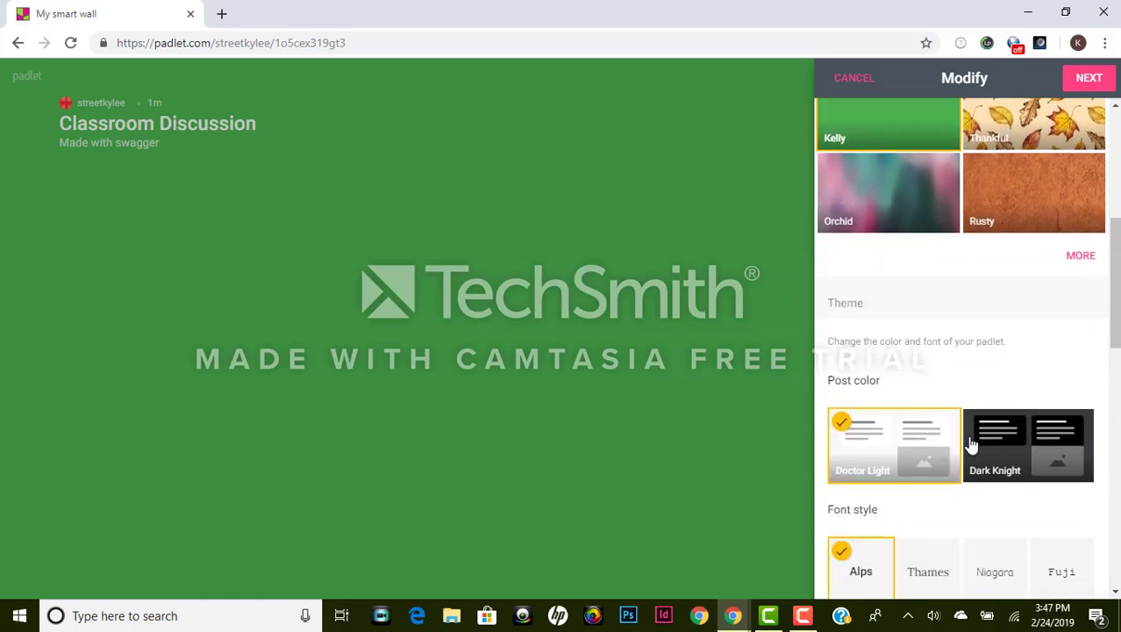
{"action": "scroll", "coordinate": [971, 444], "scroll_direction": "down", "scroll_amount": 1}
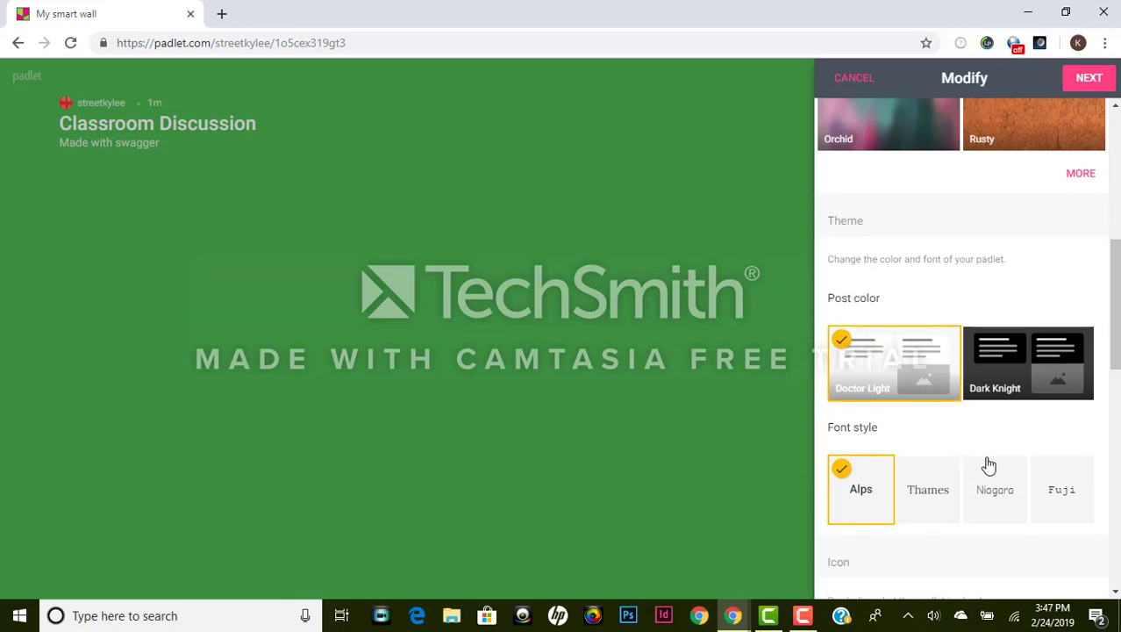
{"action": "scroll", "coordinate": [984, 465], "scroll_direction": "down", "scroll_amount": 2}
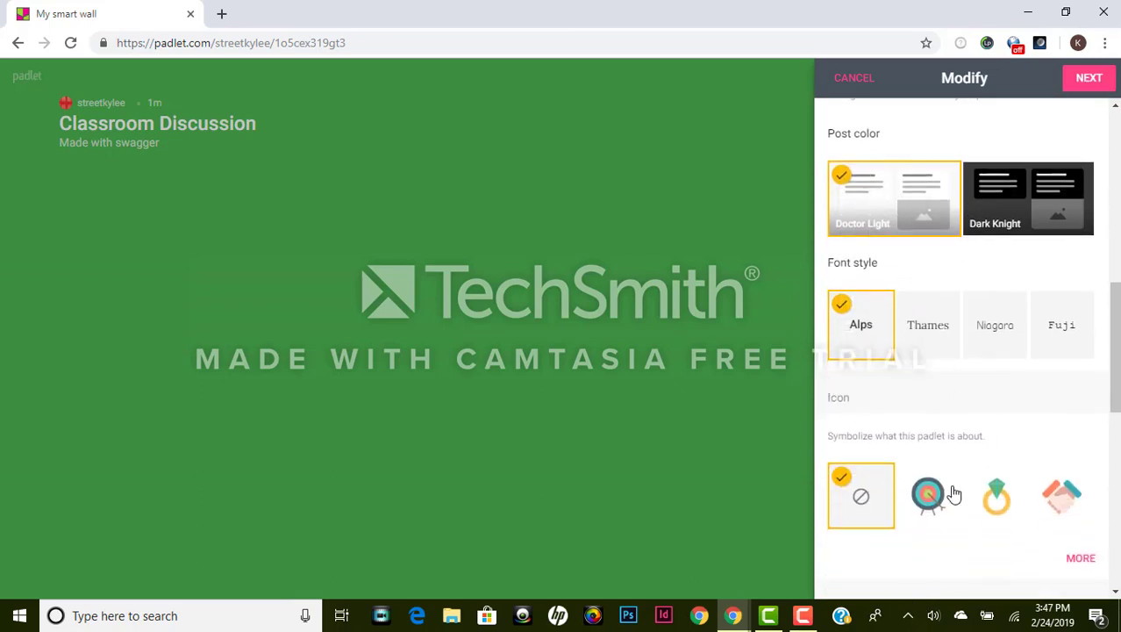
{"action": "scroll", "coordinate": [954, 515], "scroll_direction": "down", "scroll_amount": 1}
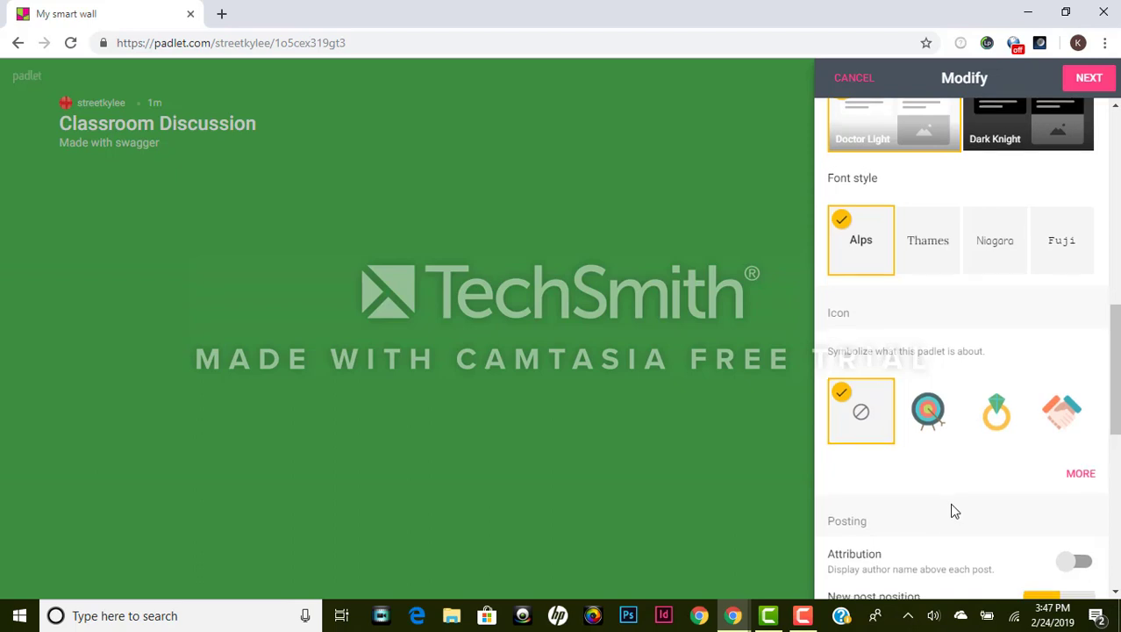
{"action": "scroll", "coordinate": [950, 507], "scroll_direction": "down", "scroll_amount": 1}
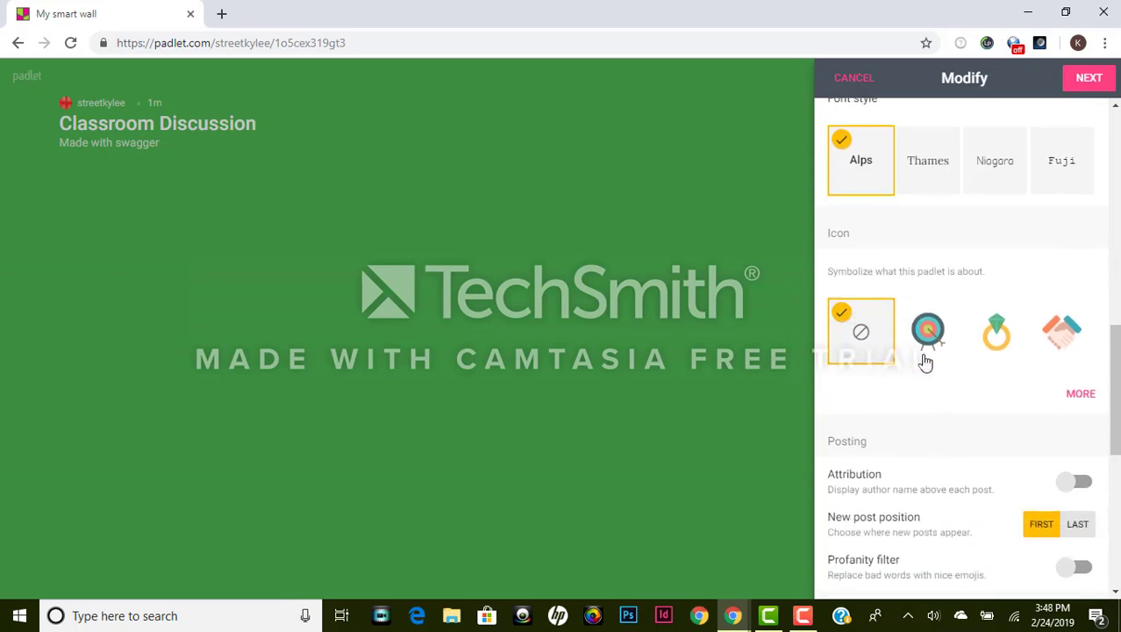
{"action": "left_click", "coordinate": [1080, 399]}
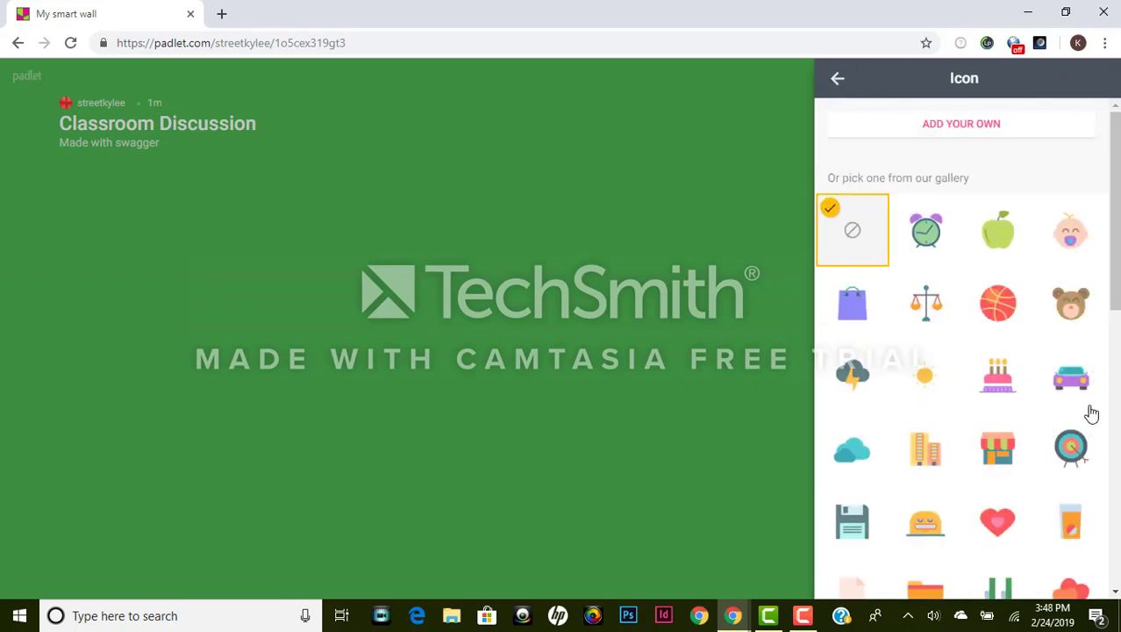
{"action": "scroll", "coordinate": [1066, 255], "scroll_direction": "down", "scroll_amount": 1}
{"action": "scroll", "coordinate": [1066, 255], "scroll_direction": "down", "scroll_amount": 6}
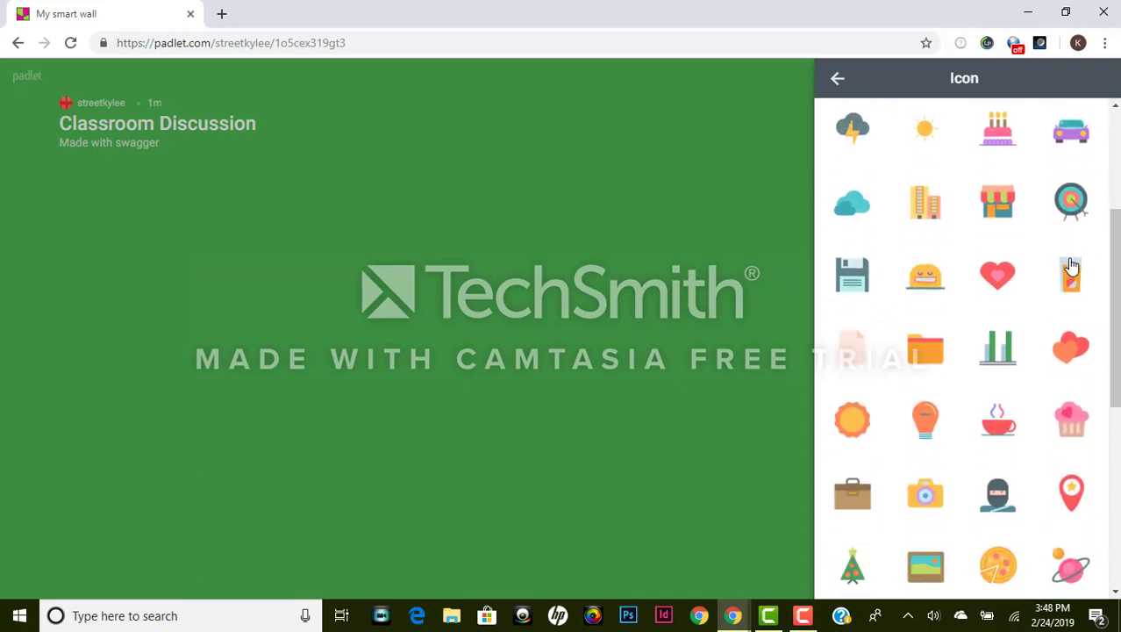
{"action": "scroll", "coordinate": [1066, 263], "scroll_direction": "up", "scroll_amount": 8}
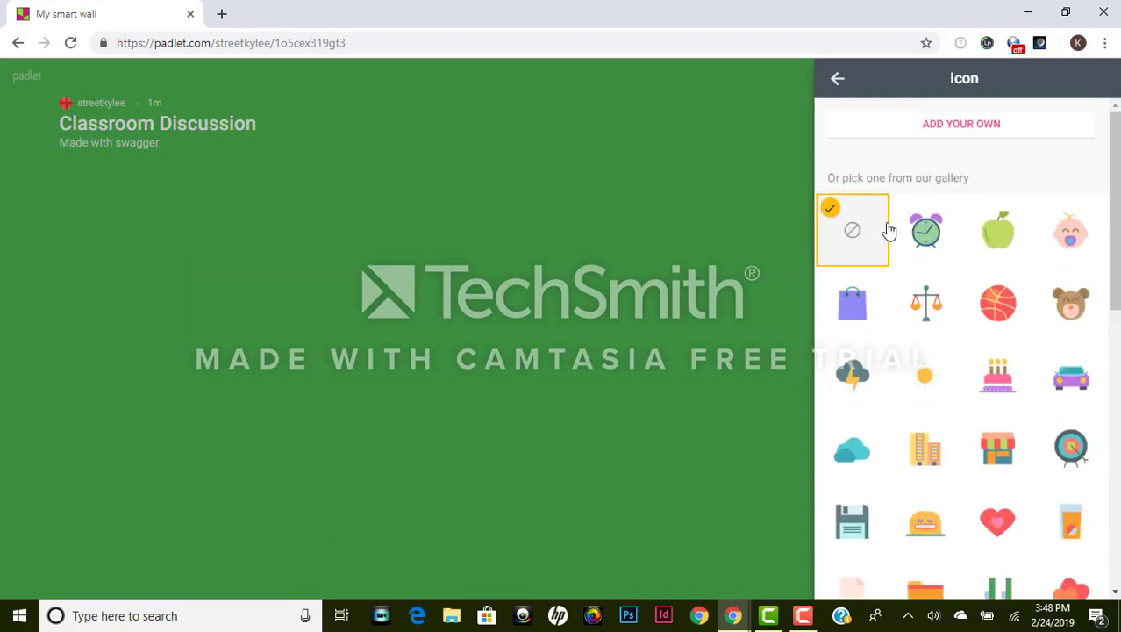
{"action": "left_click", "coordinate": [836, 81]}
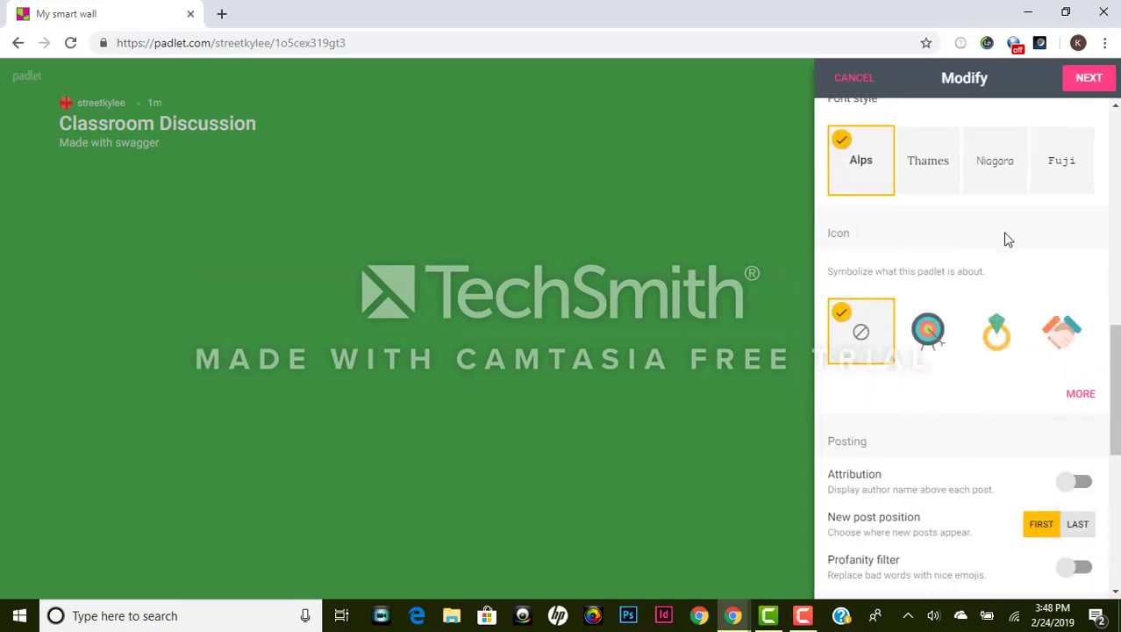
Step: Switch on Attribution, Profanity filter and Comments, then continue to the privacy settings
{"action": "scroll", "coordinate": [1026, 421], "scroll_direction": "down", "scroll_amount": 1}
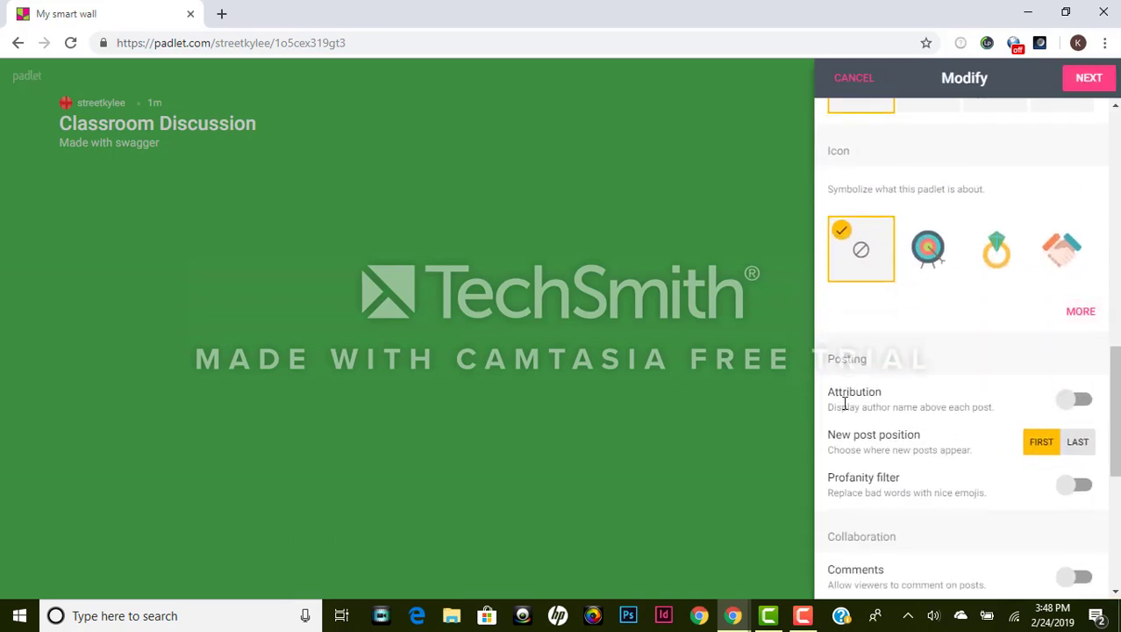
{"action": "left_click", "coordinate": [1060, 400]}
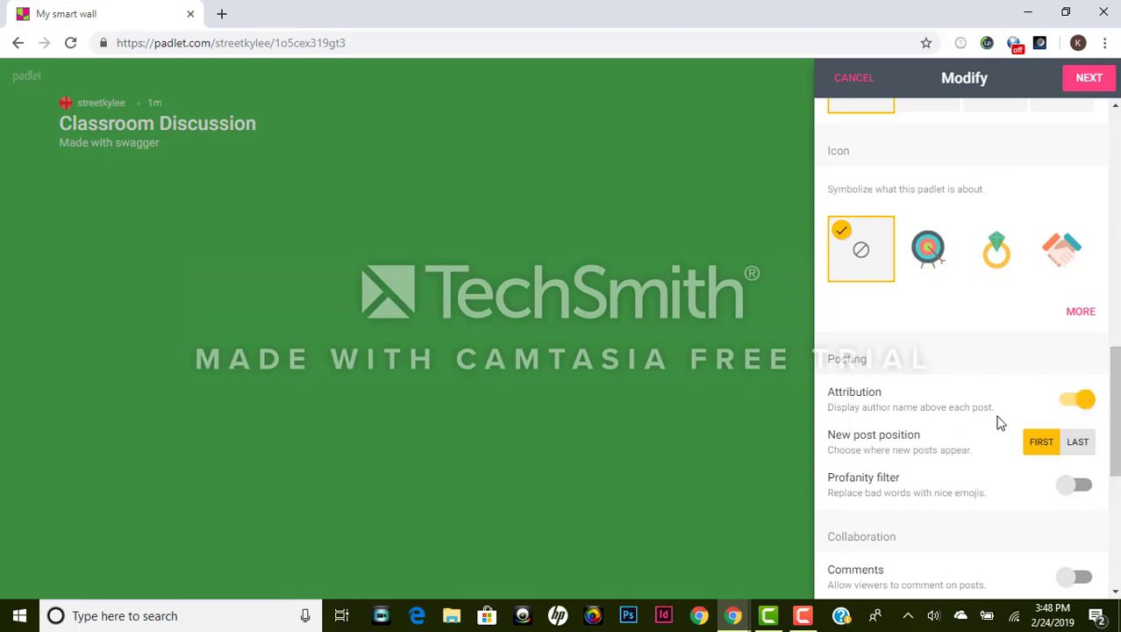
{"action": "scroll", "coordinate": [968, 467], "scroll_direction": "down", "scroll_amount": 2}
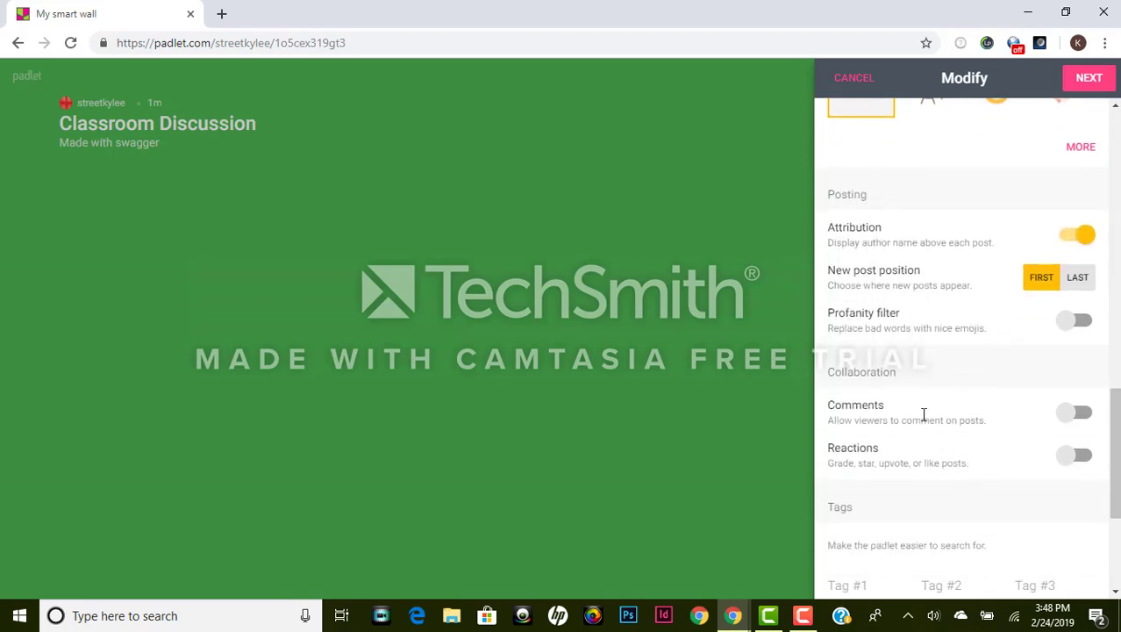
{"action": "left_click", "coordinate": [1072, 325]}
{"action": "scroll", "coordinate": [937, 422], "scroll_direction": "down", "scroll_amount": 2}
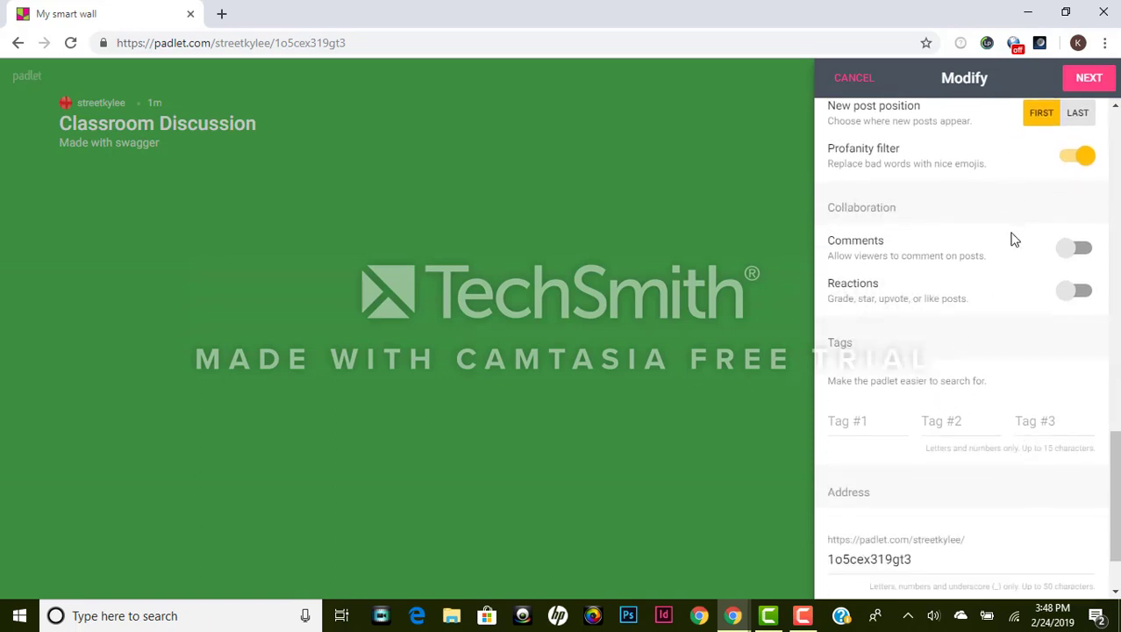
{"action": "left_click", "coordinate": [1072, 254]}
{"action": "scroll", "coordinate": [923, 323], "scroll_direction": "down", "scroll_amount": 1}
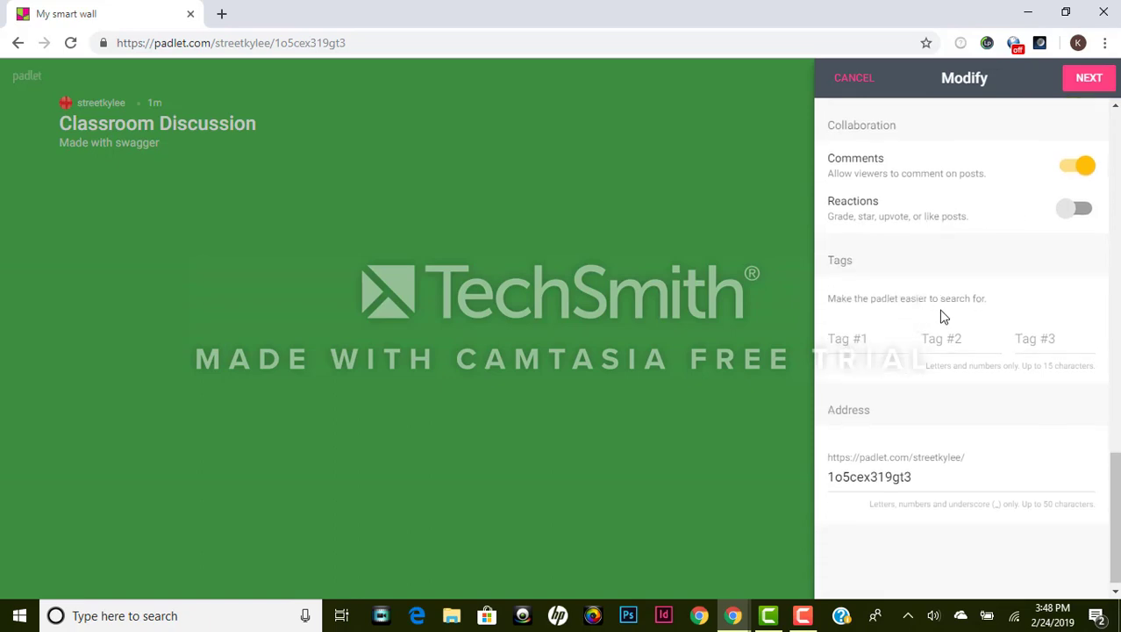
{"action": "scroll", "coordinate": [926, 352], "scroll_direction": "down", "scroll_amount": 1}
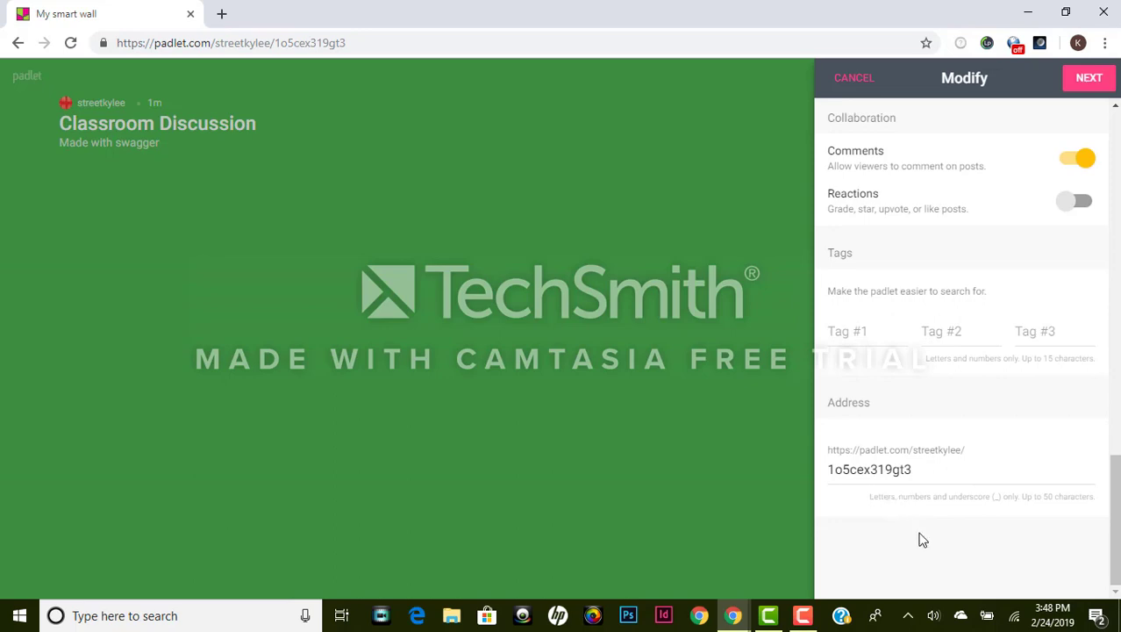
{"action": "scroll", "coordinate": [921, 535], "scroll_direction": "up", "scroll_amount": 12}
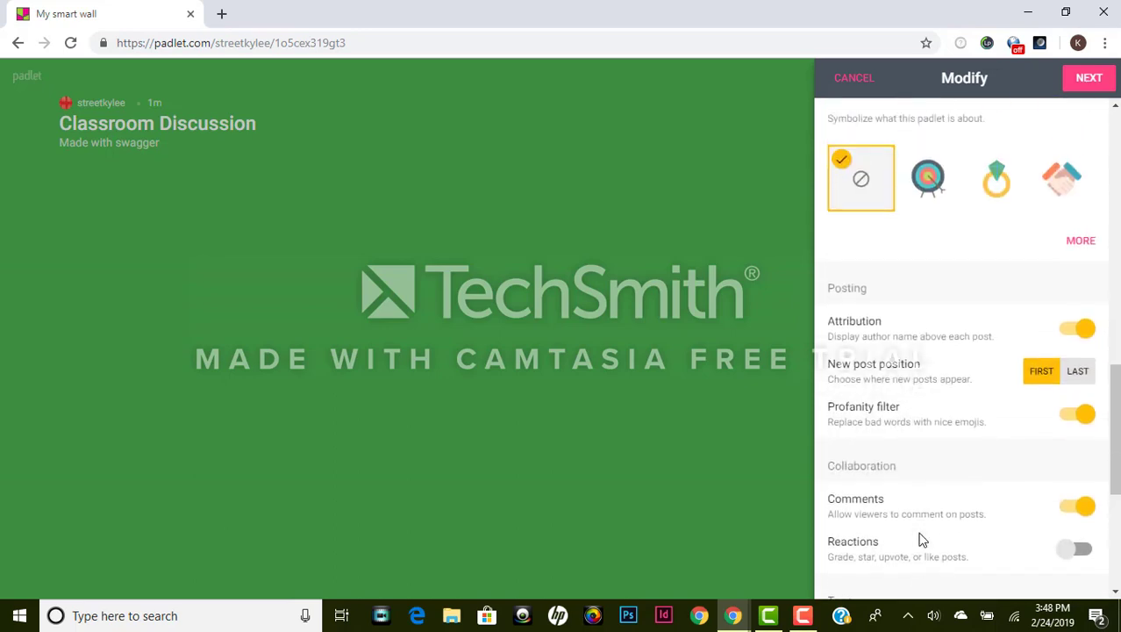
{"action": "scroll", "coordinate": [927, 532], "scroll_direction": "up", "scroll_amount": 4}
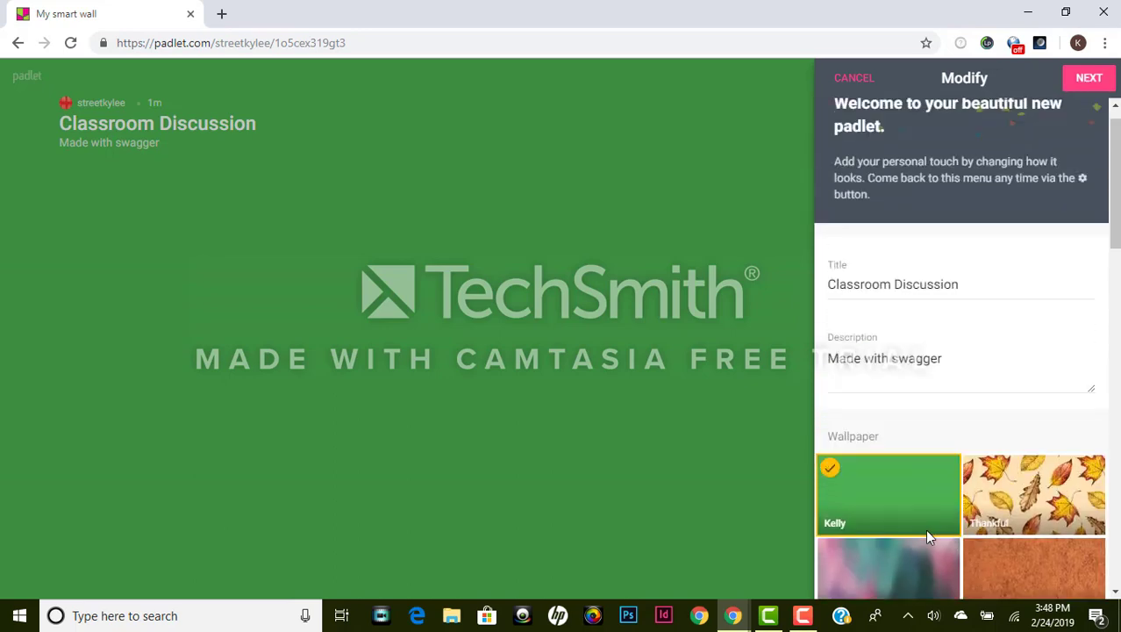
{"action": "left_click", "coordinate": [1089, 80]}
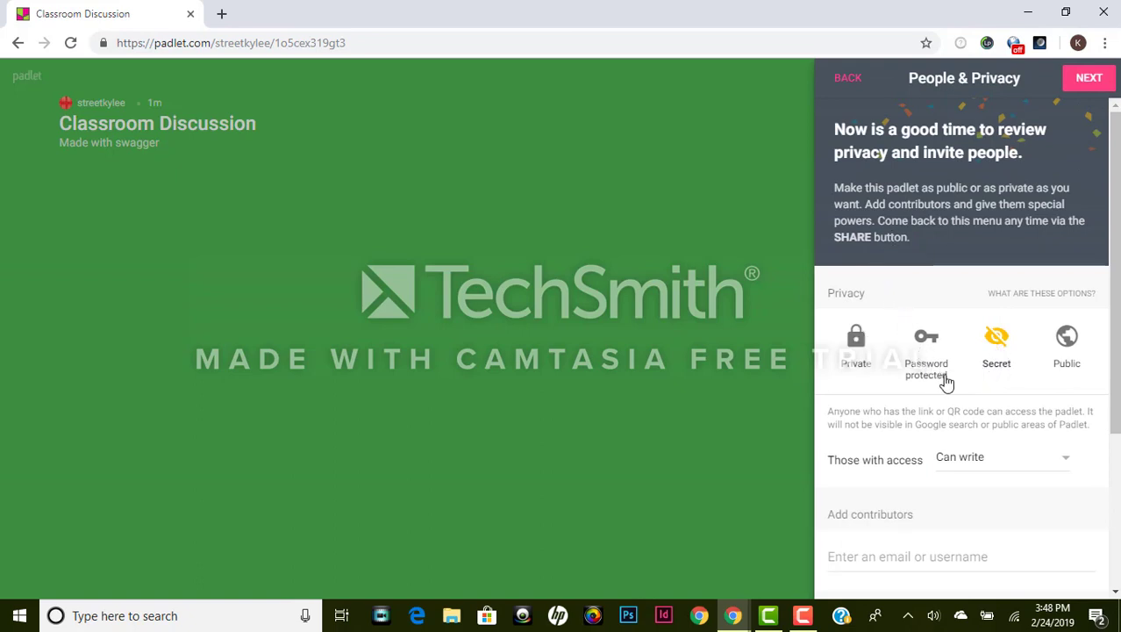
Step: Make the padlet Password protected and enter a visitor password
{"action": "scroll", "coordinate": [948, 384], "scroll_direction": "down", "scroll_amount": 1}
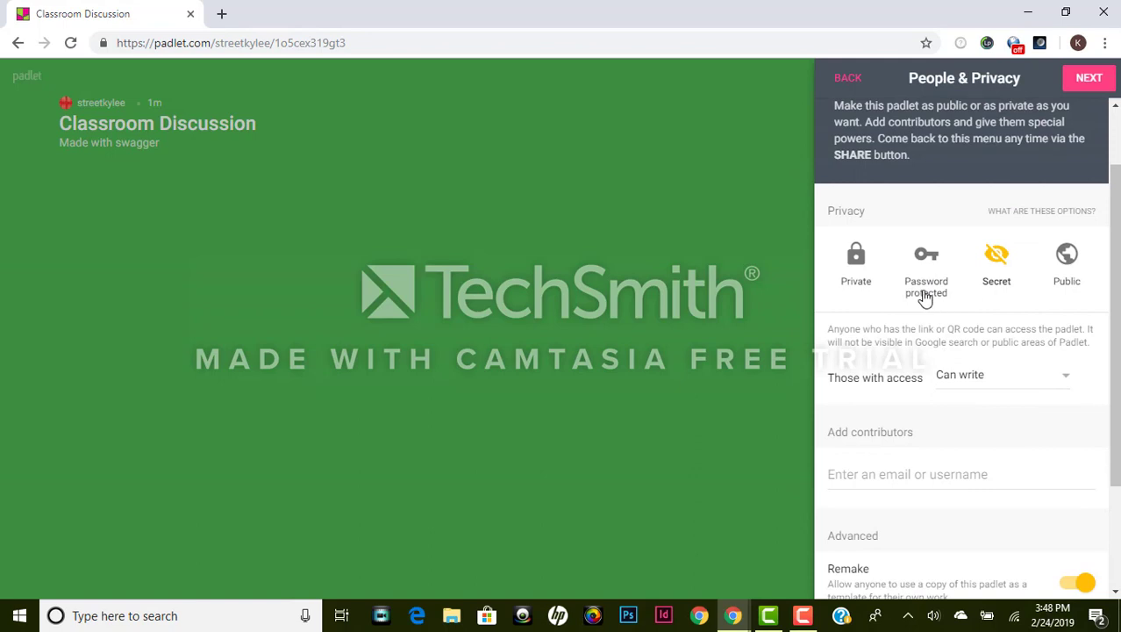
{"action": "left_click", "coordinate": [925, 289]}
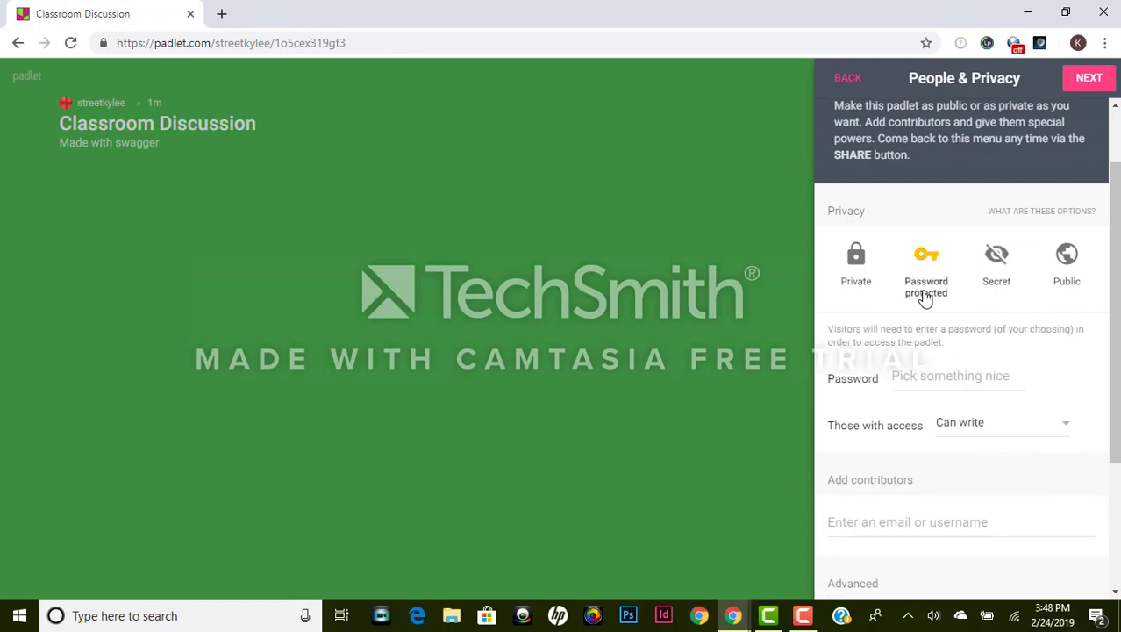
{"action": "scroll", "coordinate": [928, 297], "scroll_direction": "down", "scroll_amount": 2}
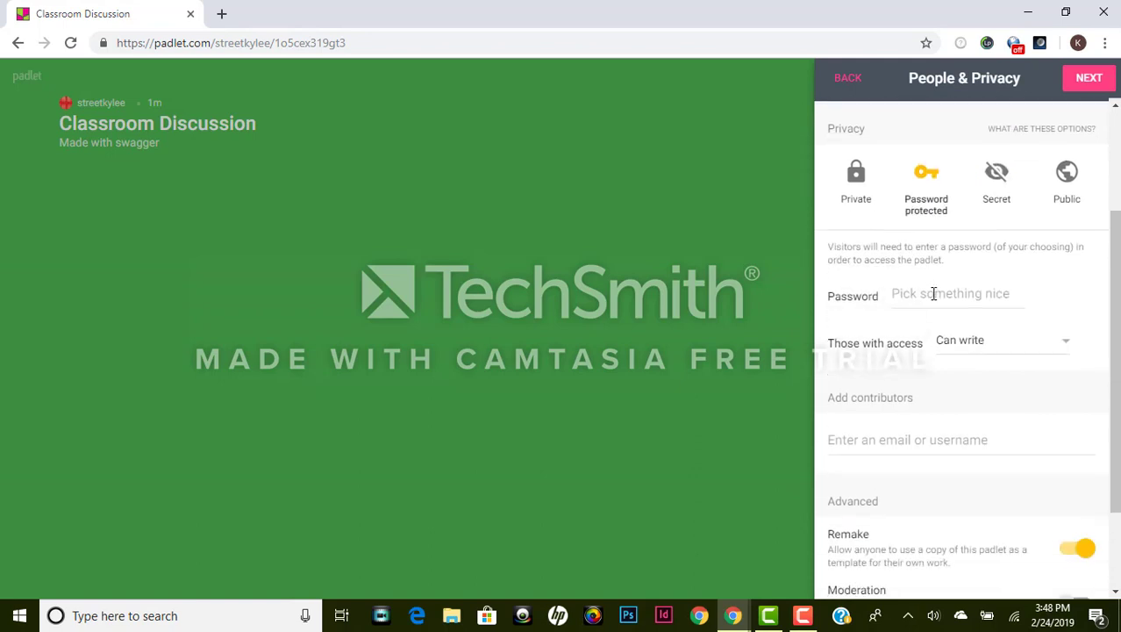
{"action": "left_click", "coordinate": [933, 293]}
{"action": "type", "text": "baske"}
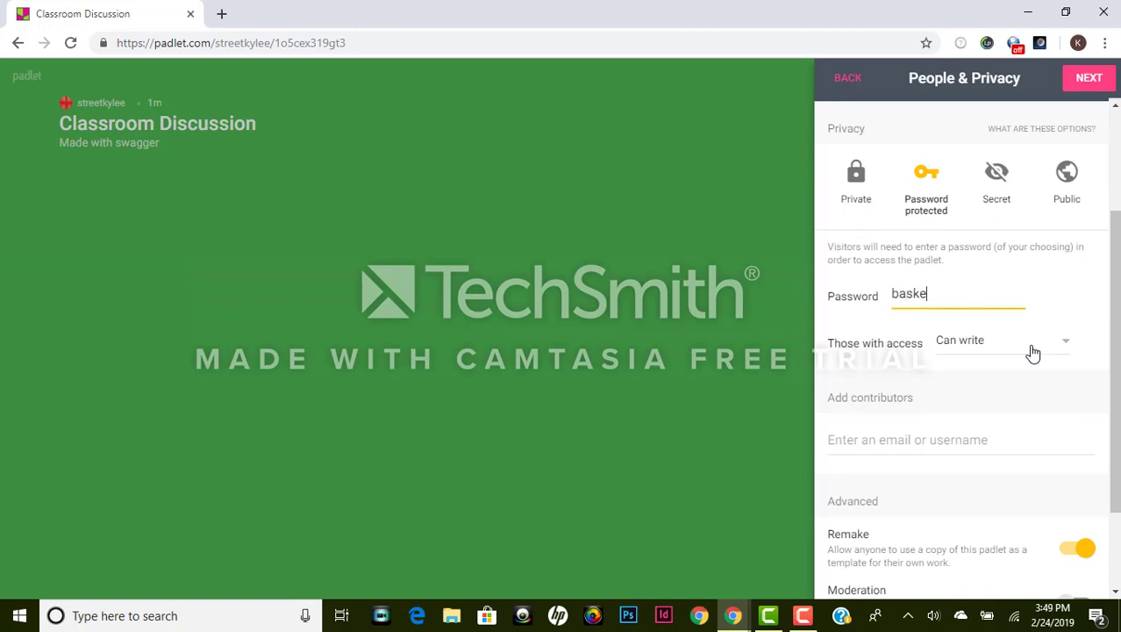
{"action": "type", "text": "tball"}
Step: Keep visitors at Can write and turn on Moderation so posts need approval
{"action": "left_click", "coordinate": [1052, 346]}
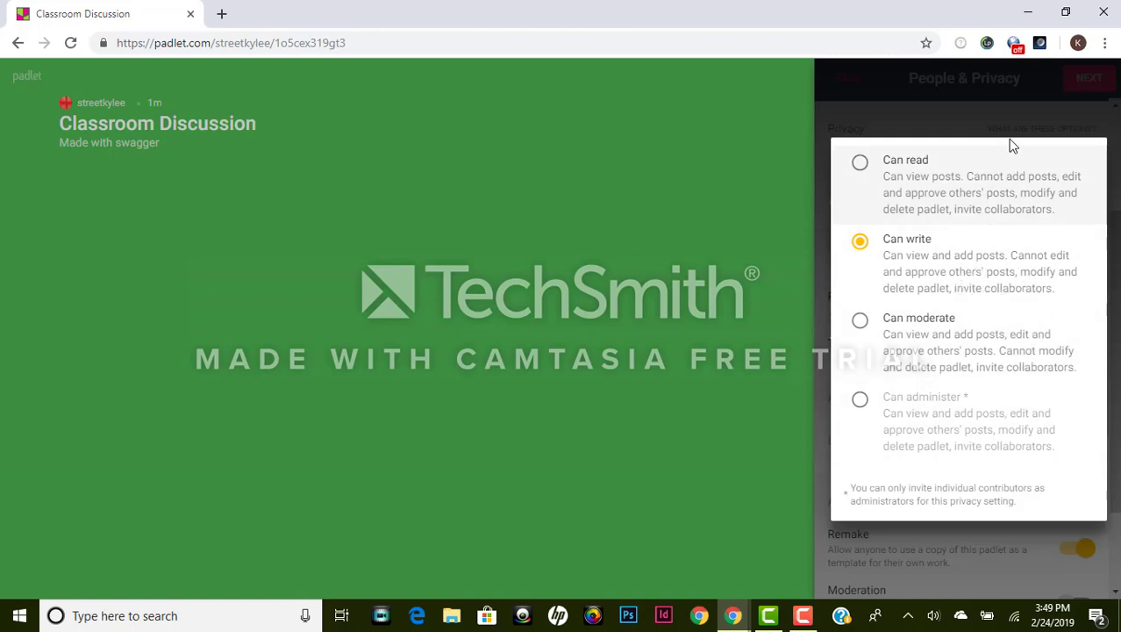
{"action": "left_click", "coordinate": [1043, 119]}
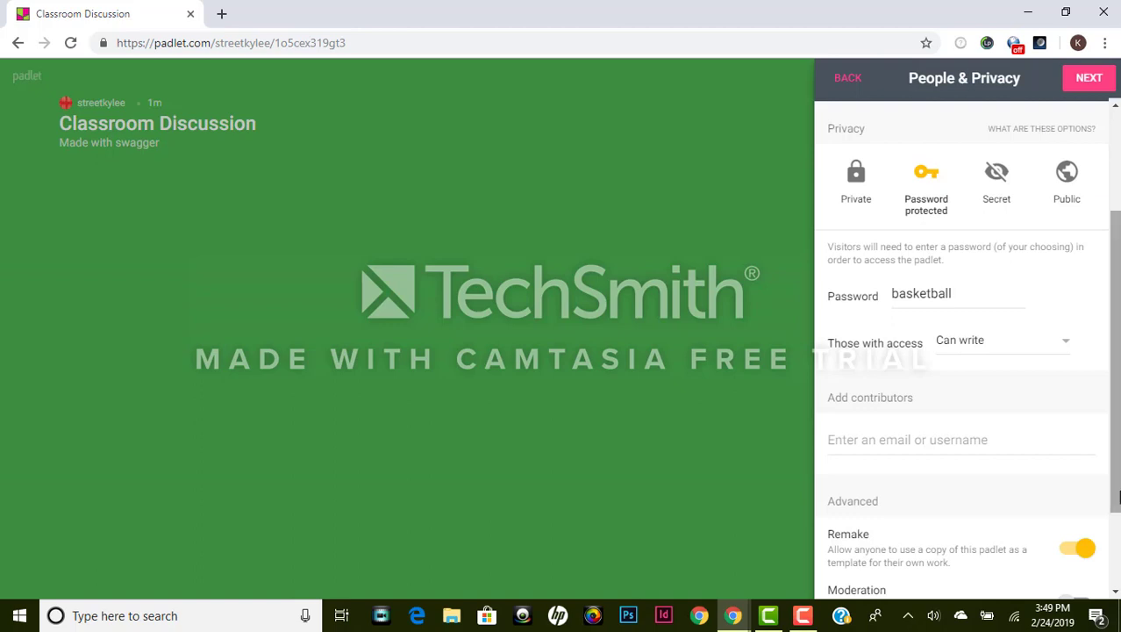
{"action": "scroll", "coordinate": [1008, 427], "scroll_direction": "down", "scroll_amount": 2}
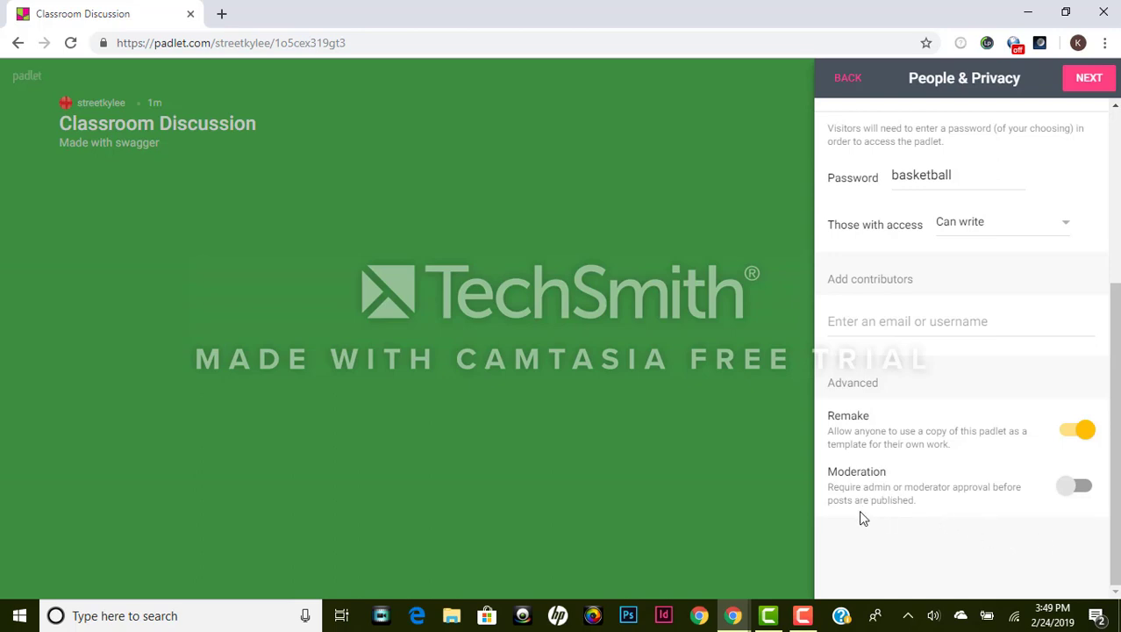
{"action": "left_click", "coordinate": [1072, 487]}
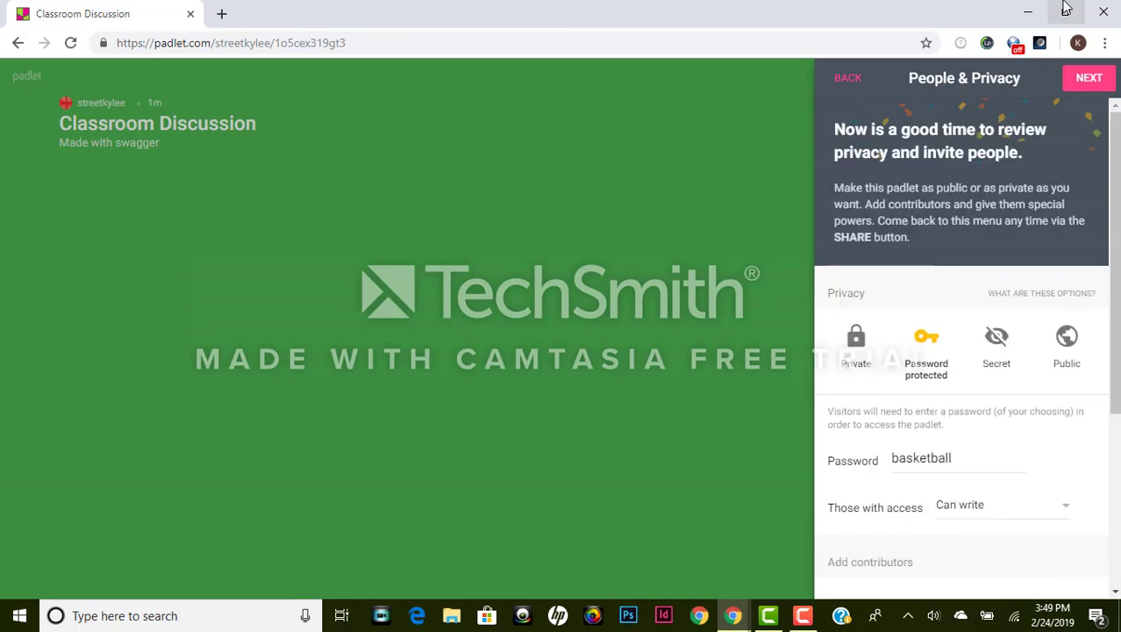
Step: Finish setup, post 'How did you think our basketball unit went?', and open its comment box
{"action": "left_click", "coordinate": [1089, 81]}
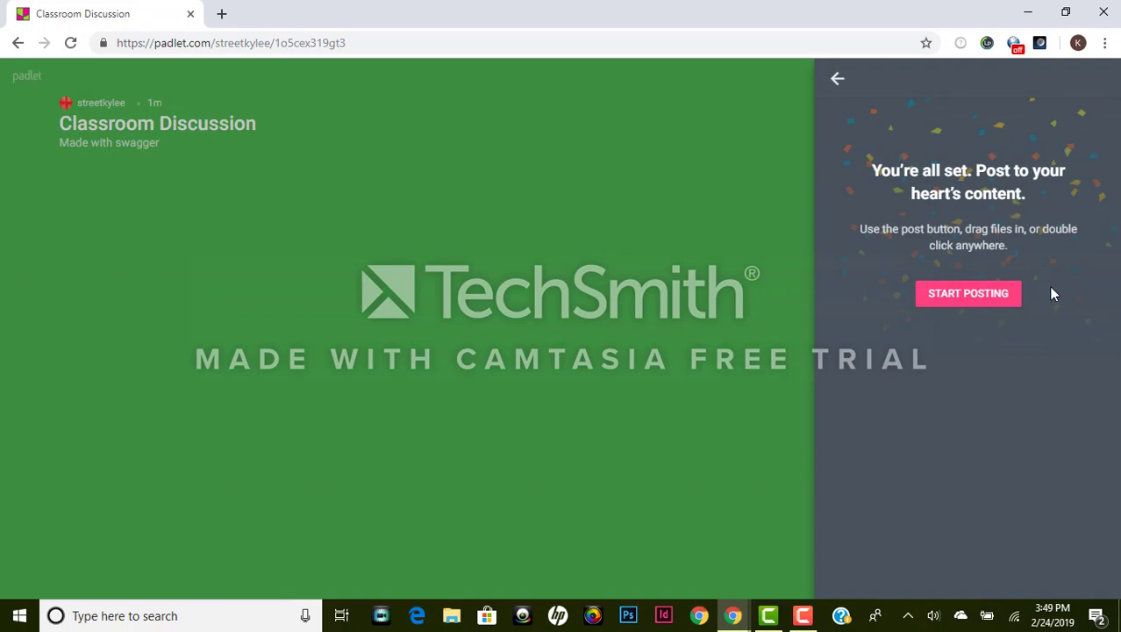
{"action": "left_click", "coordinate": [978, 297]}
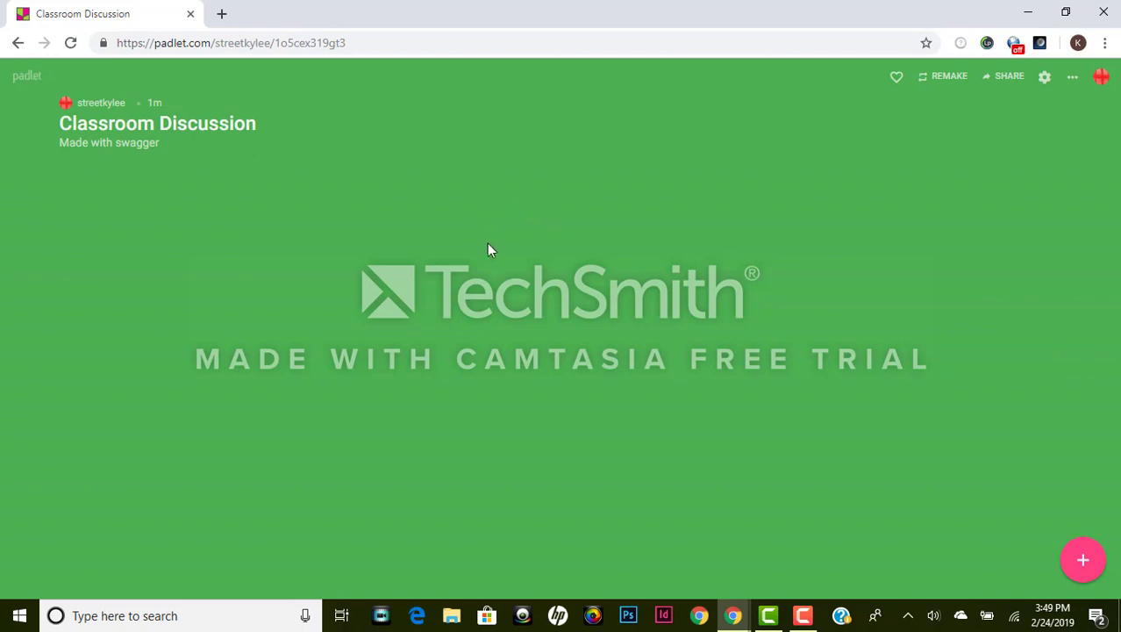
{"action": "left_click", "coordinate": [1084, 561]}
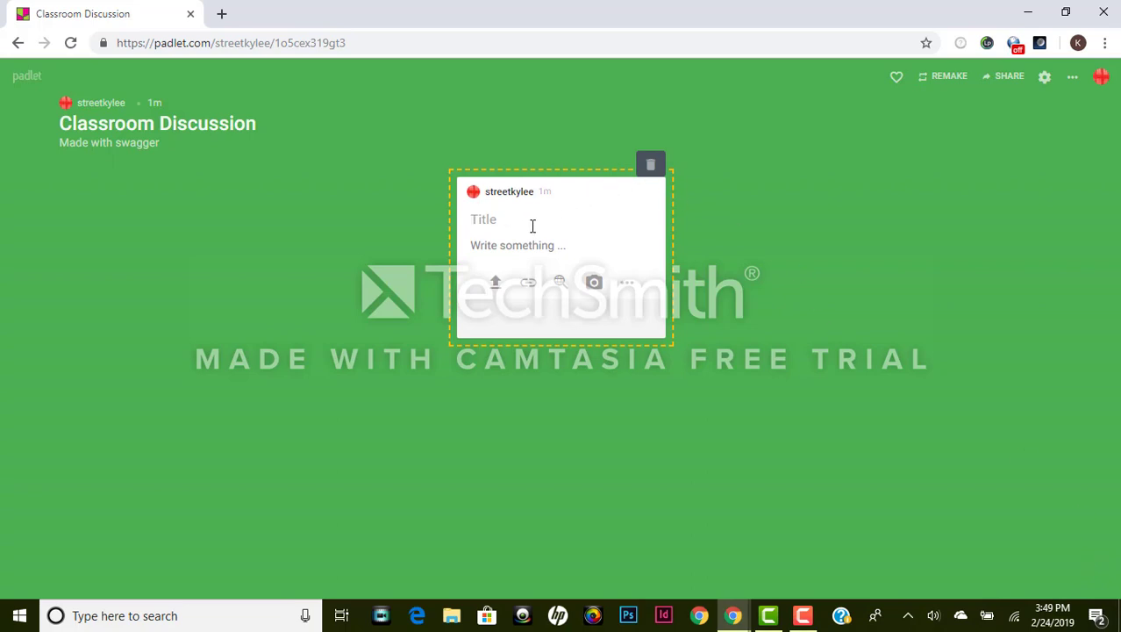
{"action": "type", "text": "How did you think our basketball unit"}
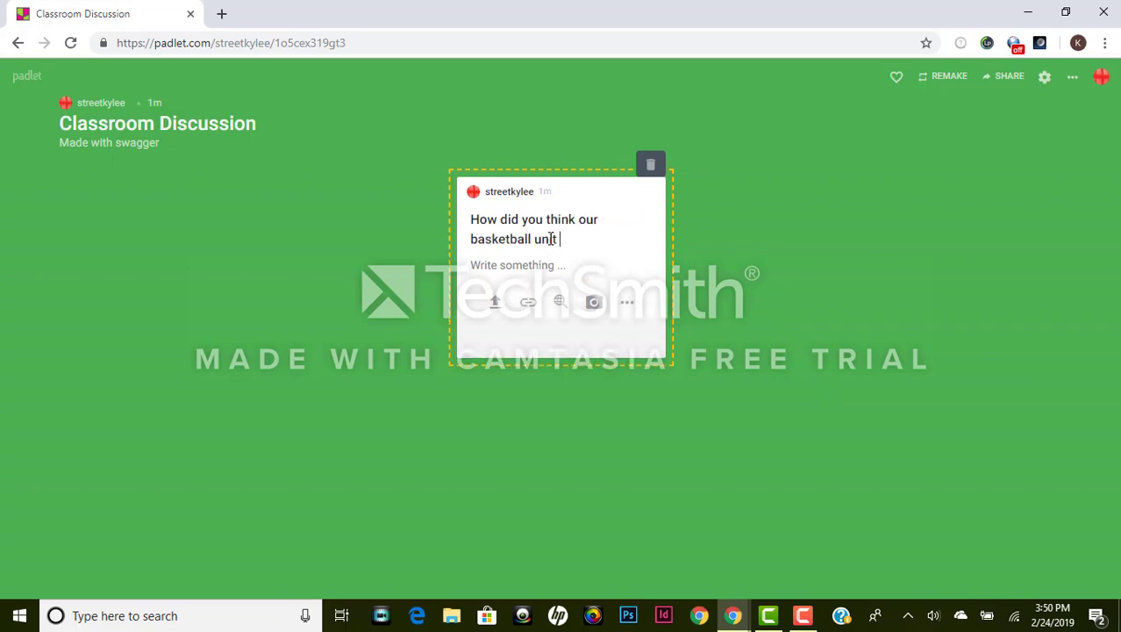
{"action": "type", "text": " went?"}
{"action": "left_click", "coordinate": [813, 319]}
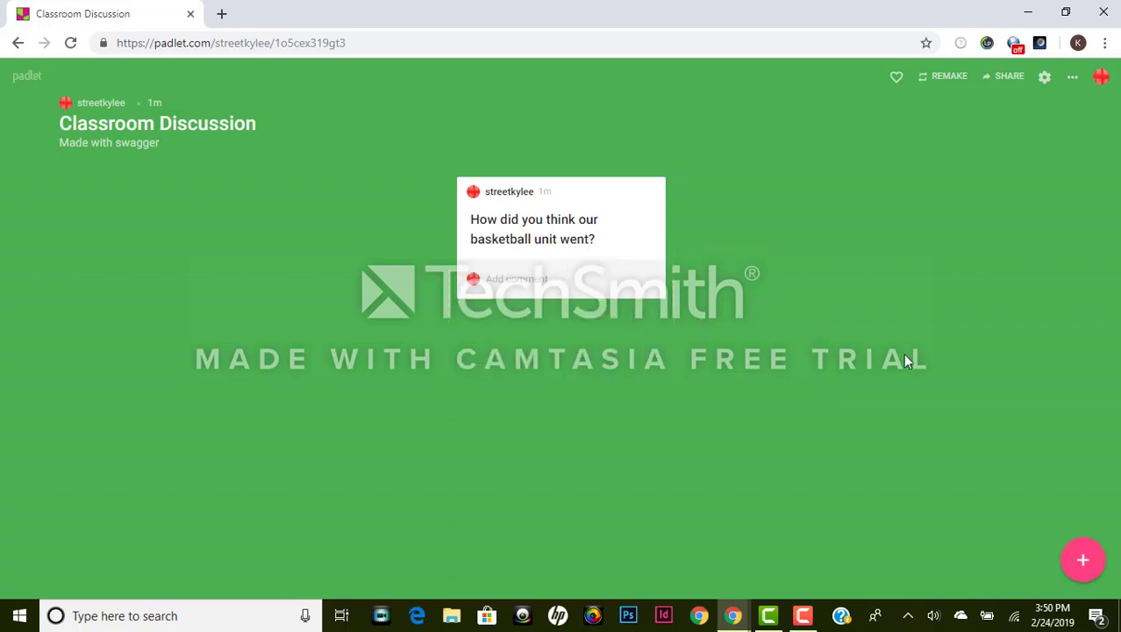
{"action": "left_click", "coordinate": [517, 279]}
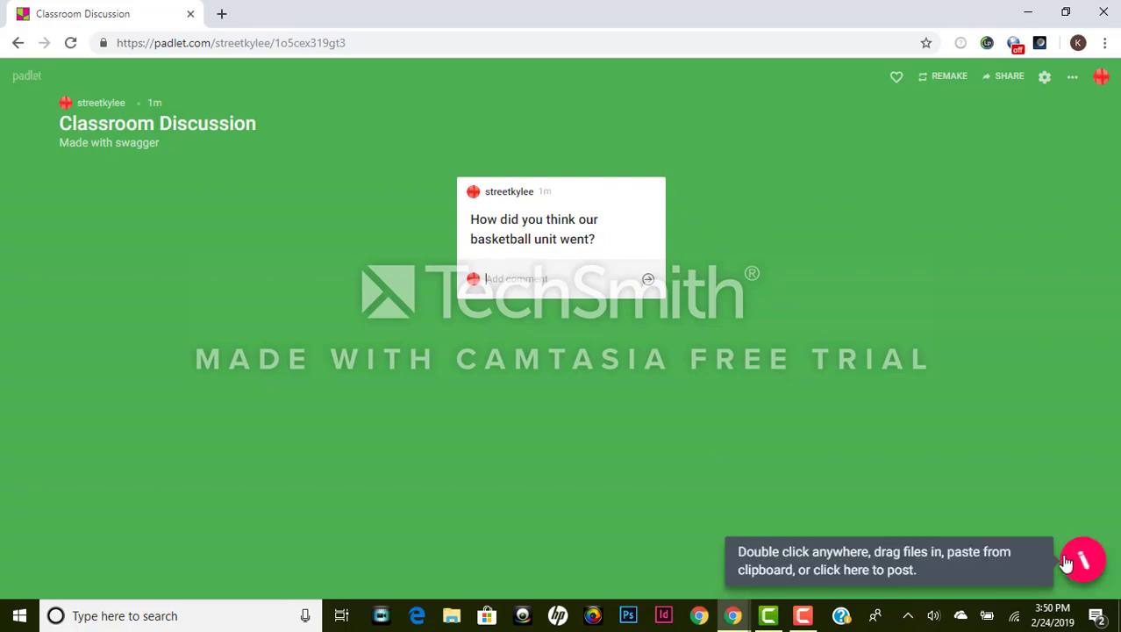
Step: Add a blank post beside the question, review its attachment types, and open the Physed Games video
{"action": "double_click", "coordinate": [138, 374]}
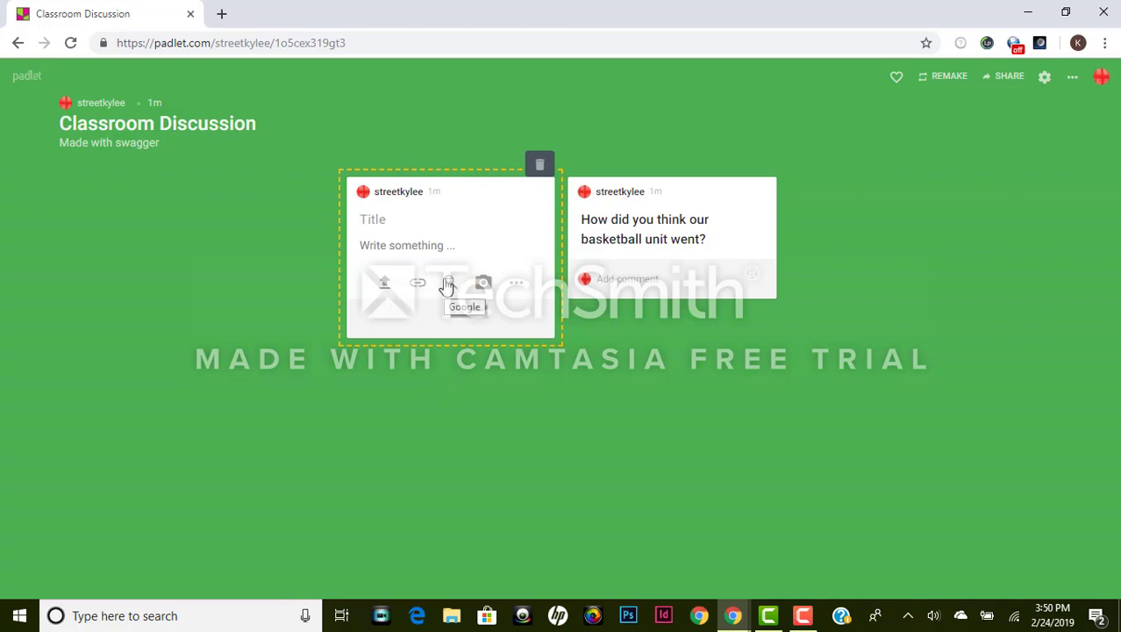
{"action": "left_click", "coordinate": [517, 285]}
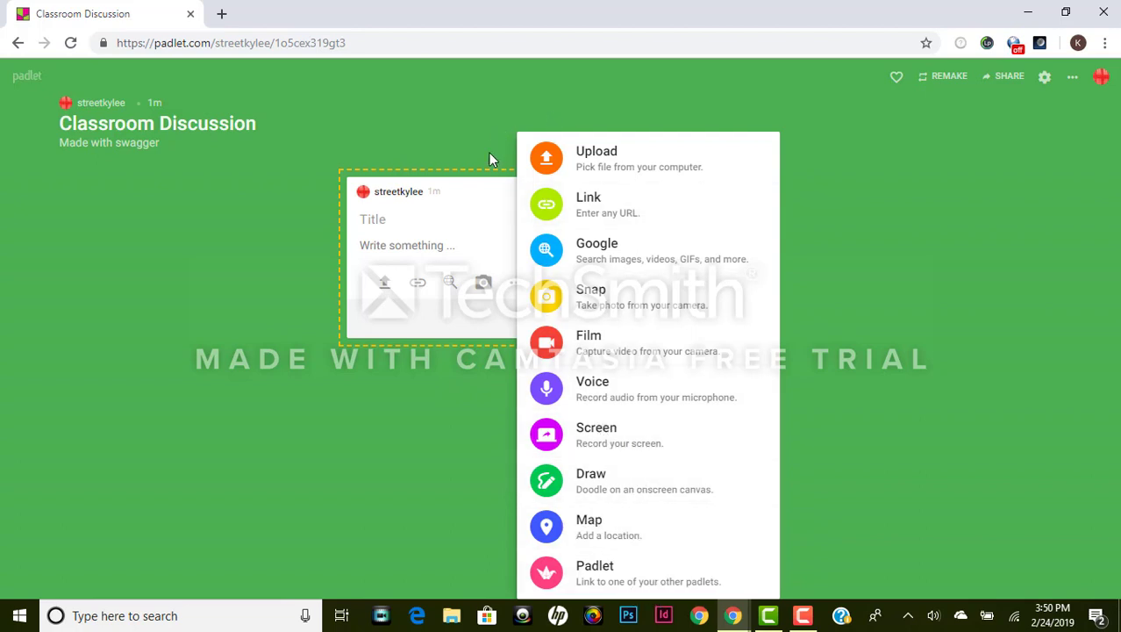
{"action": "left_click", "coordinate": [456, 214]}
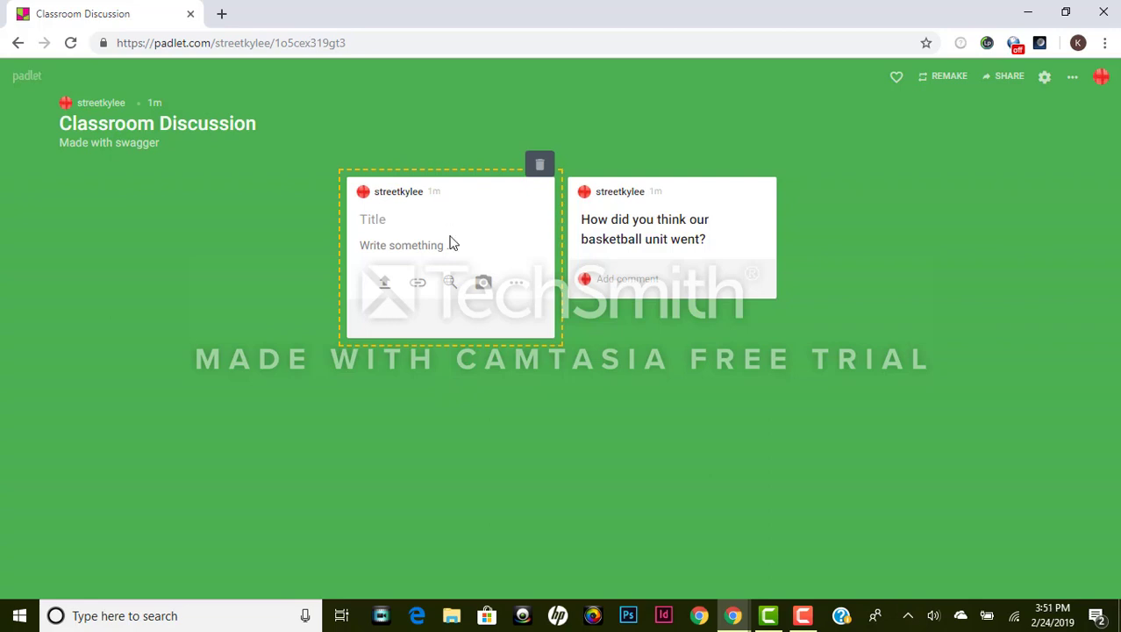
{"action": "left_click", "coordinate": [803, 615]}
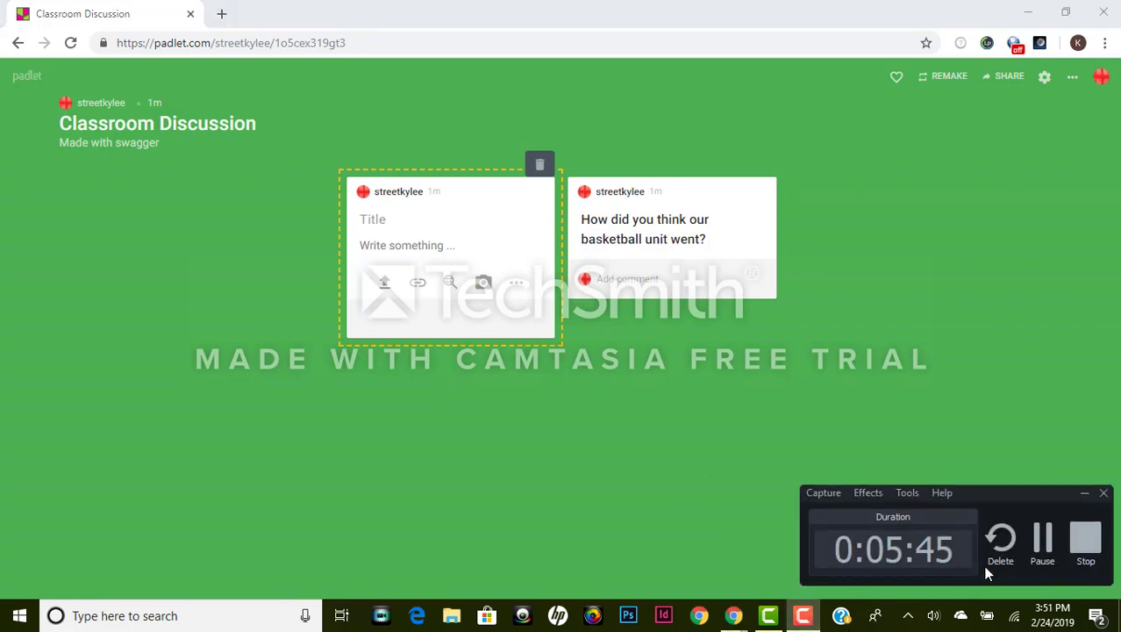
{"action": "left_click", "coordinate": [1085, 539]}
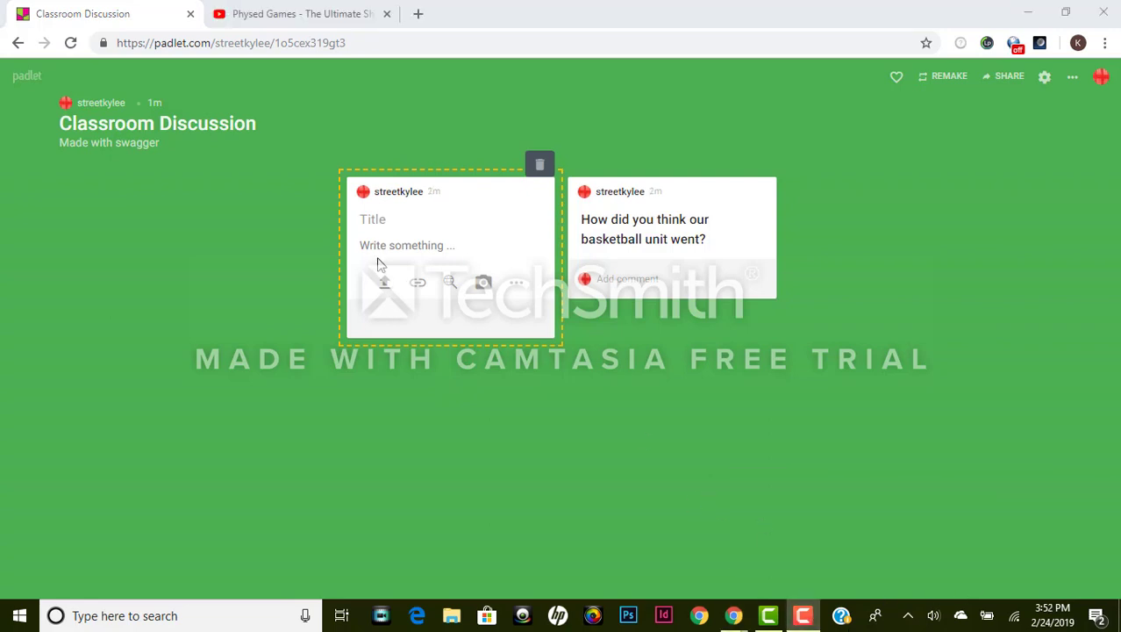
Step: Title the new post 'Check this cool game I found out!'
{"action": "left_click", "coordinate": [399, 220]}
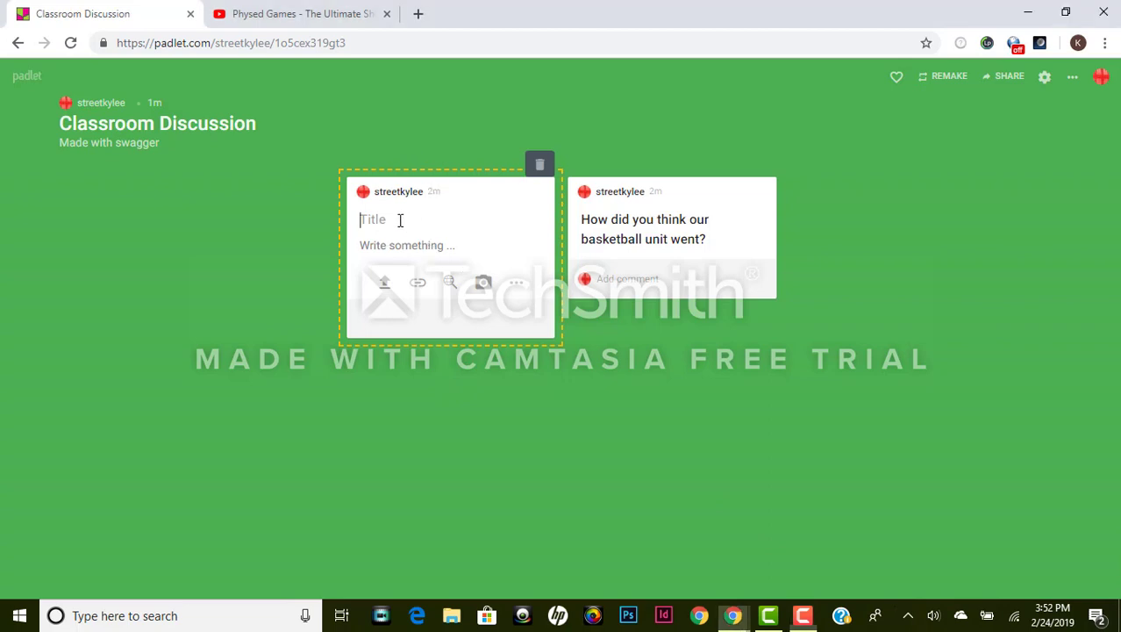
{"action": "type", "text": "Check this cool ca"}
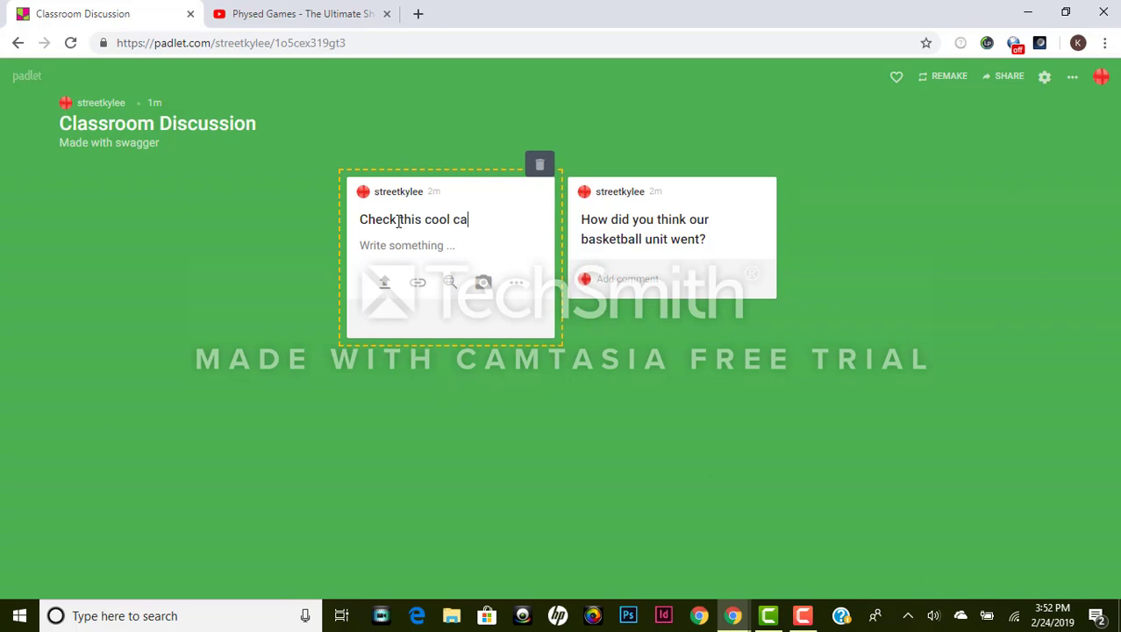
{"action": "key", "text": "BackSpace"}
{"action": "key", "text": "BackSpace"}
{"action": "type", "text": "game I found out!"}
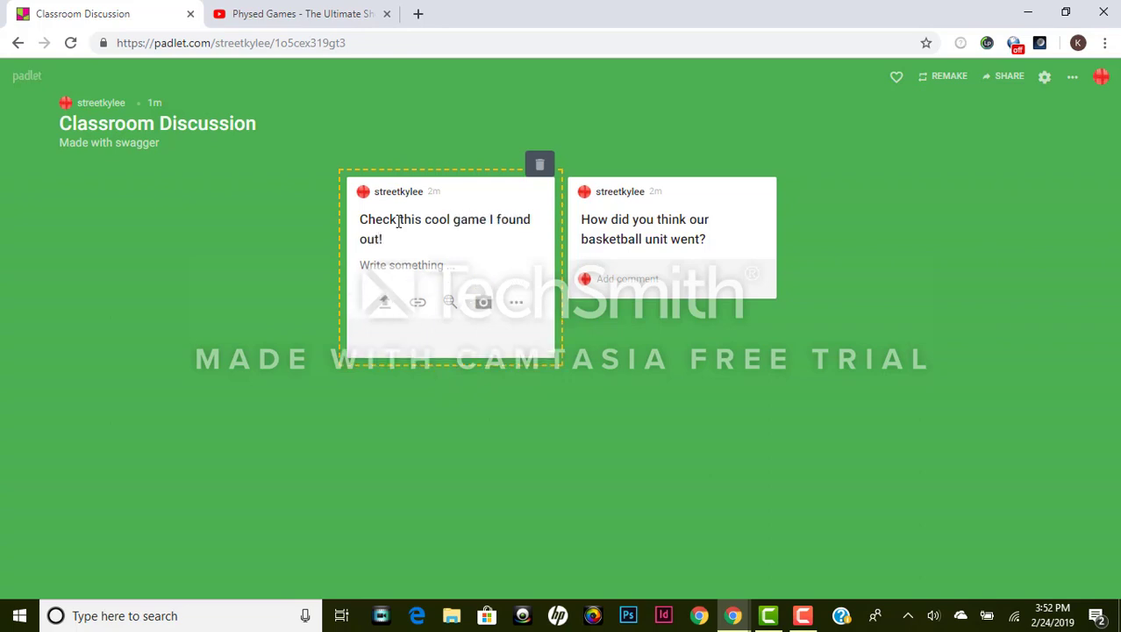
Step: Attach the Physed Games YouTube link to the post and publish it
{"action": "left_click", "coordinate": [516, 301]}
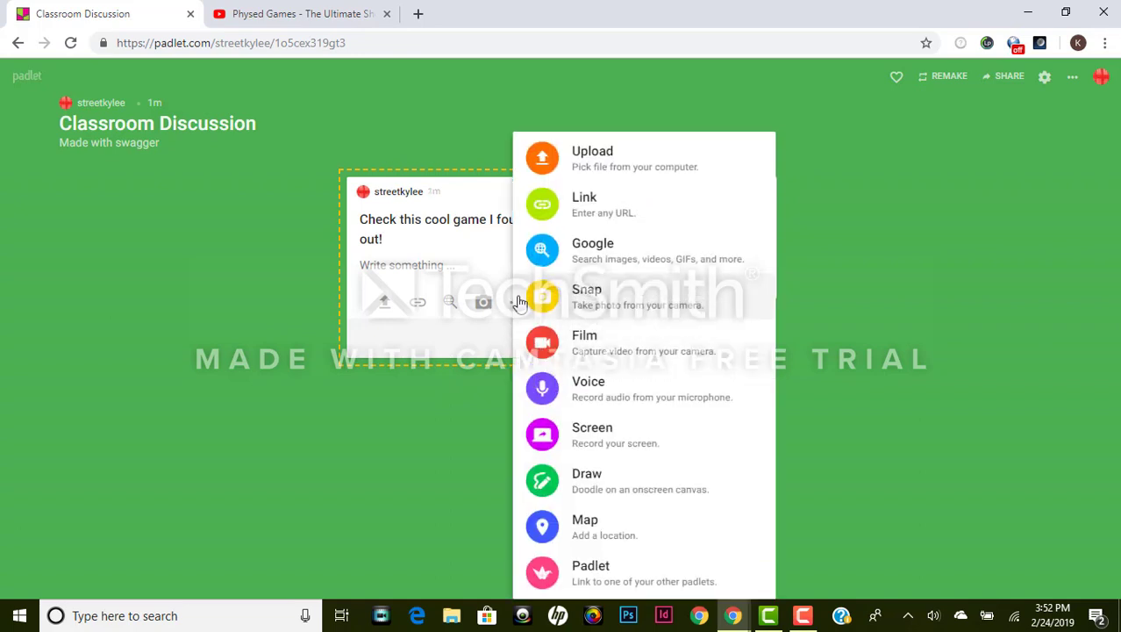
{"action": "left_click", "coordinate": [586, 204]}
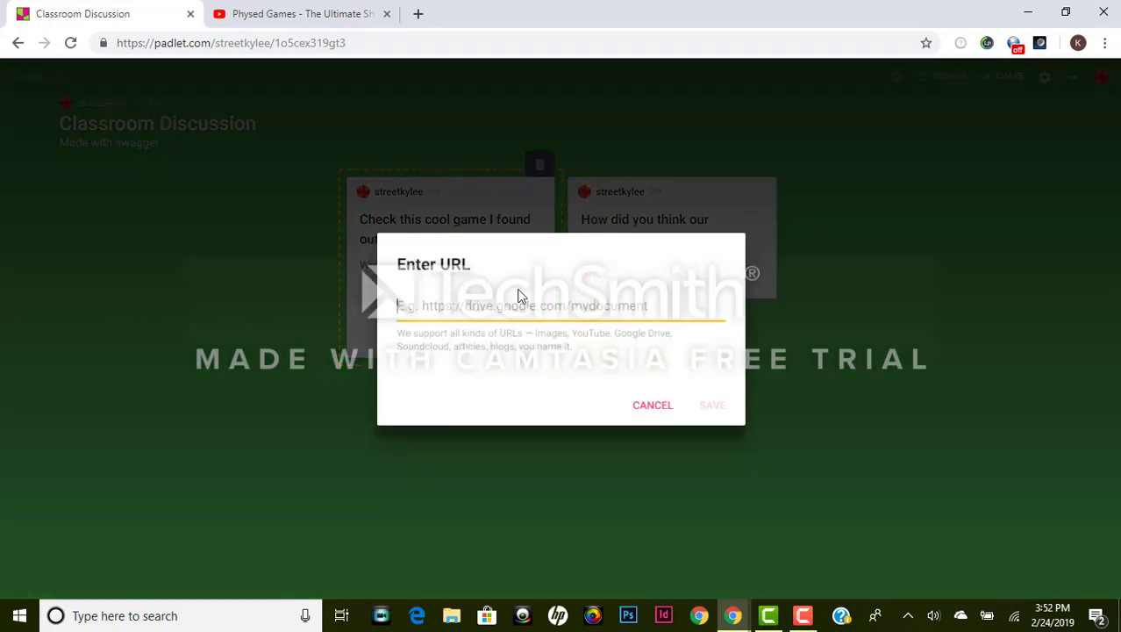
{"action": "type", "text": "https://www.youtube.com/watch?v=FXvWyQsvjgo"}
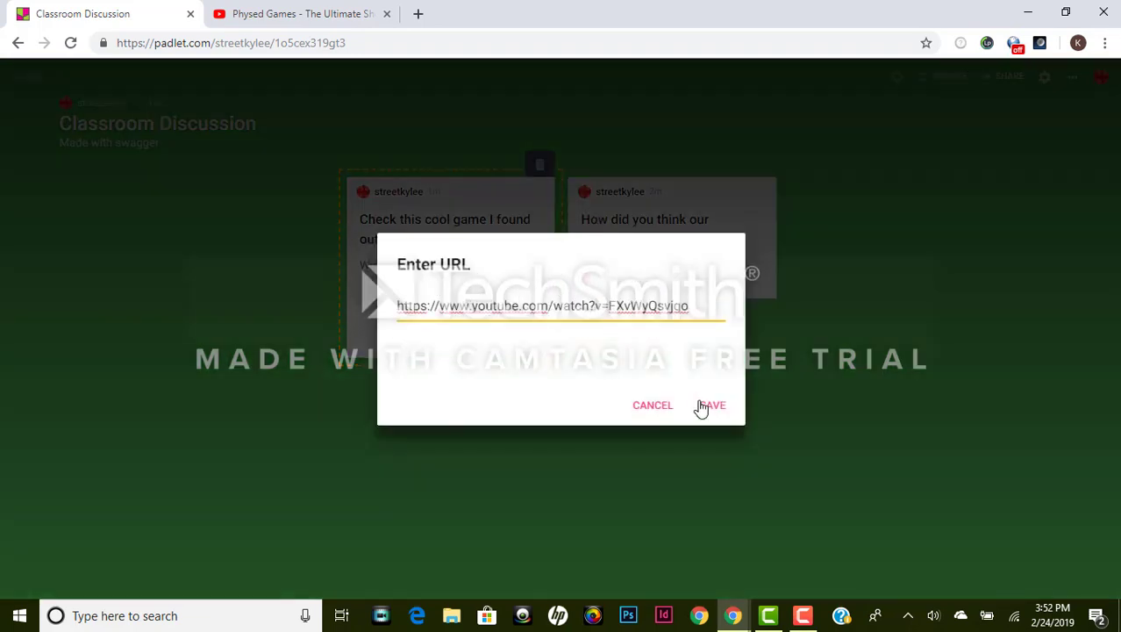
{"action": "left_click", "coordinate": [712, 406]}
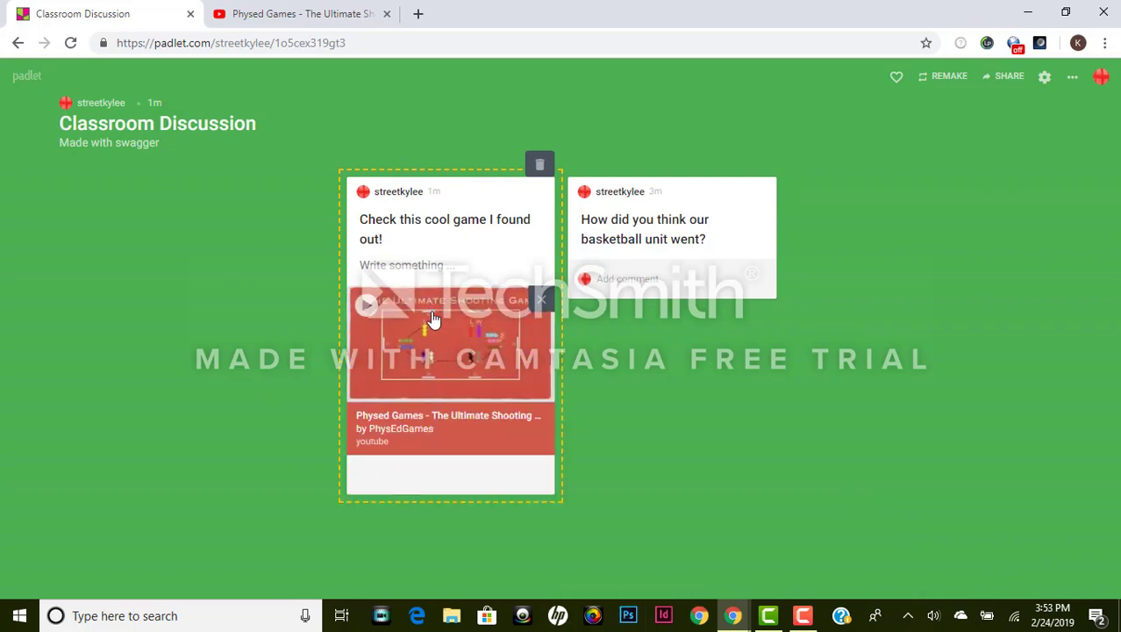
{"action": "left_click", "coordinate": [803, 466]}
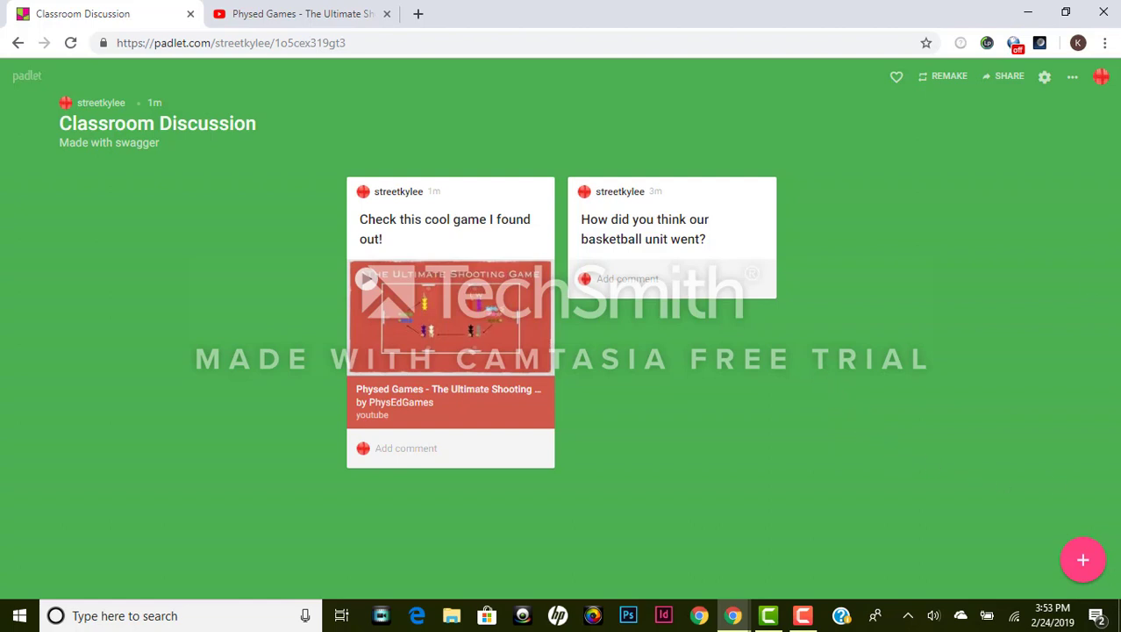
{"action": "left_click", "coordinate": [1045, 81]}
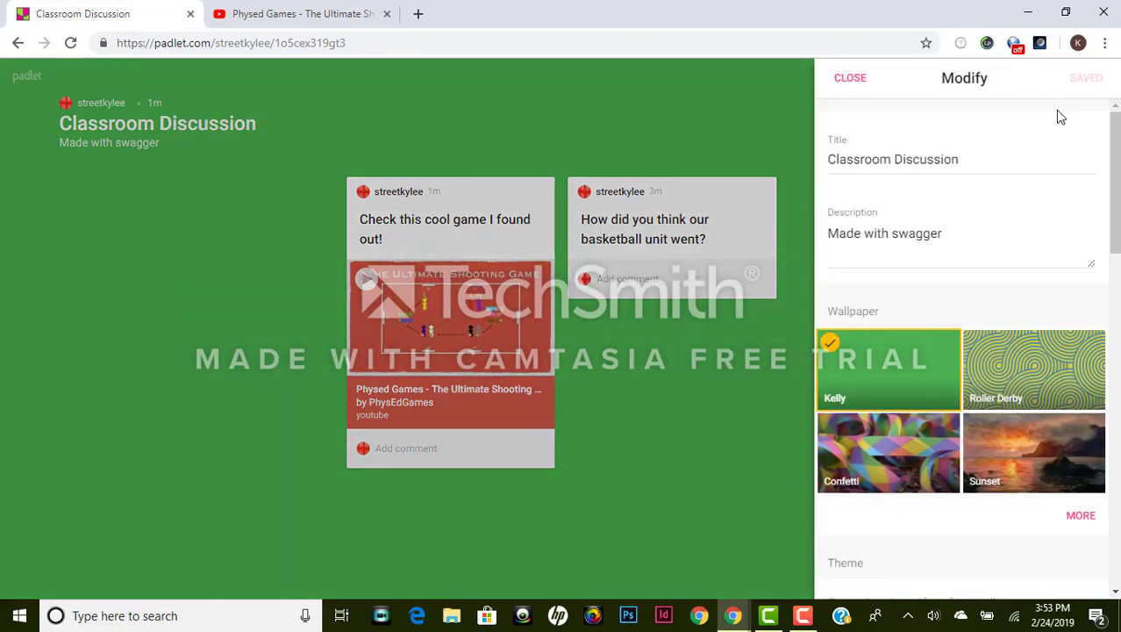
Step: Set the wallpaper to Roller Derby and replace the description with 'Basketball Unit'
{"action": "scroll", "coordinate": [1005, 189], "scroll_direction": "down", "scroll_amount": 1}
{"action": "left_click", "coordinate": [1040, 285]}
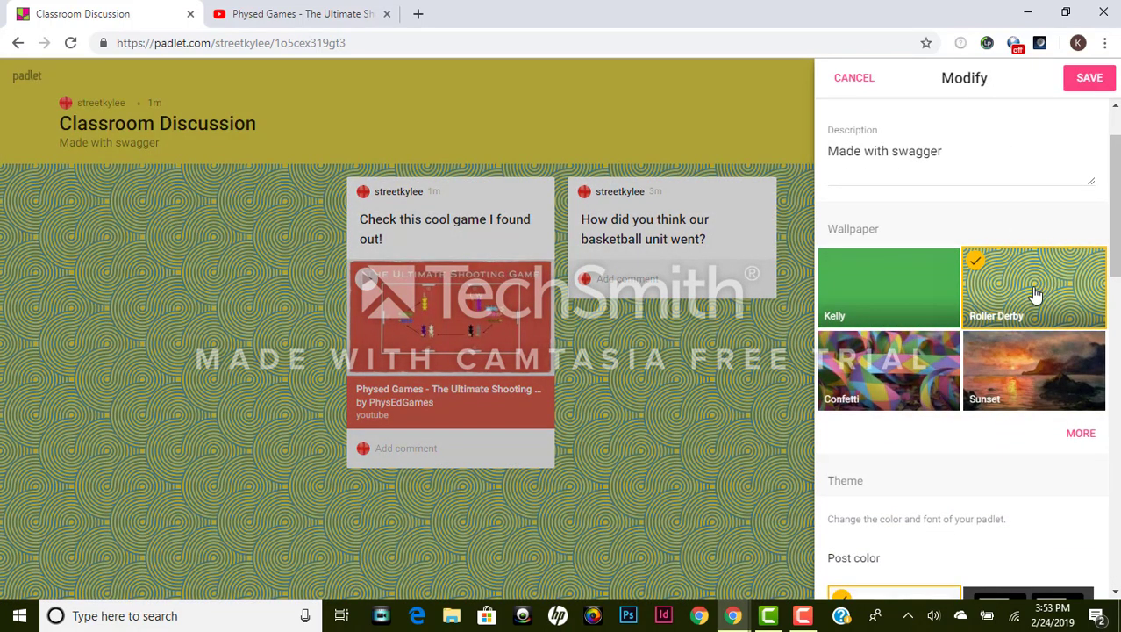
{"action": "scroll", "coordinate": [989, 413], "scroll_direction": "down", "scroll_amount": 1}
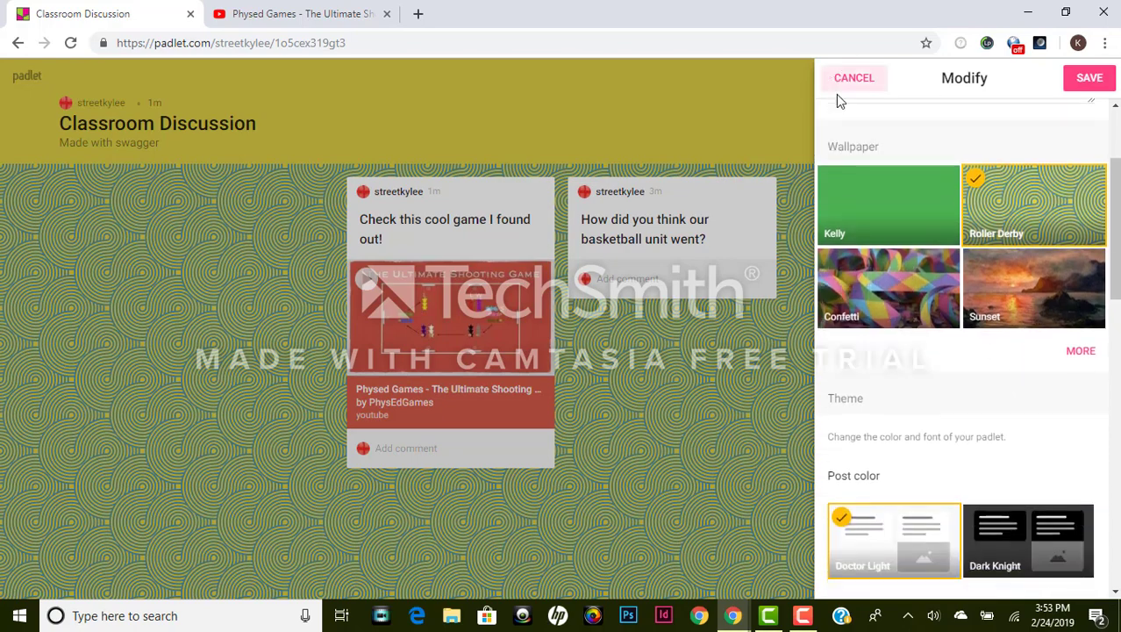
{"action": "scroll", "coordinate": [963, 230], "scroll_direction": "up", "scroll_amount": 1}
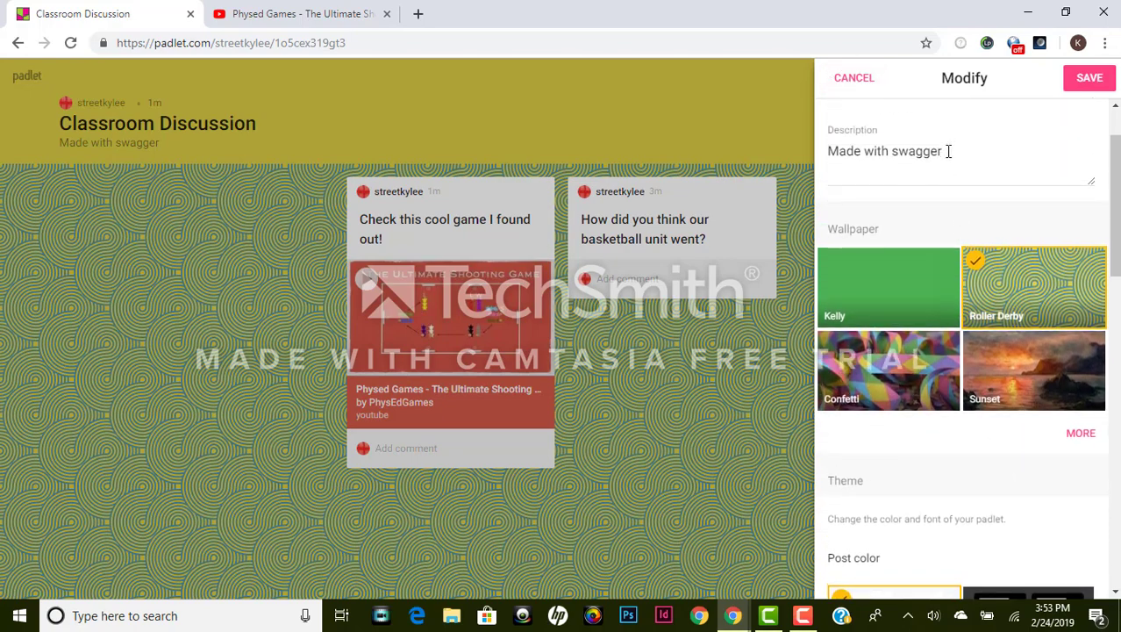
{"action": "left_click_drag", "start_coordinate": [948, 151], "coordinate": [832, 156]}
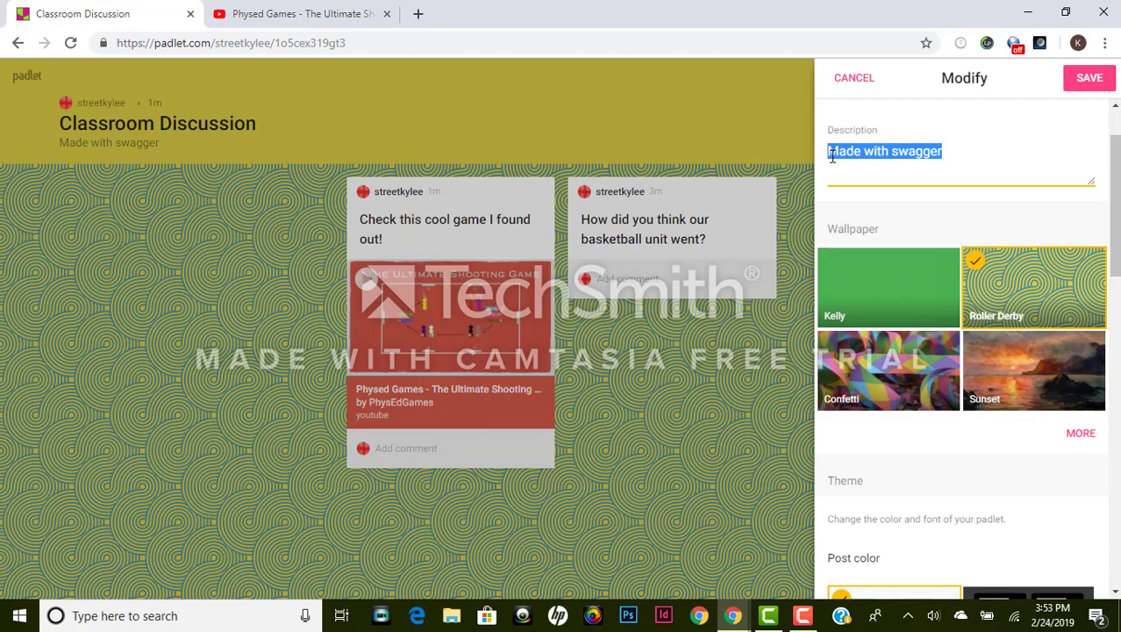
{"action": "type", "text": "Basketball Unit"}
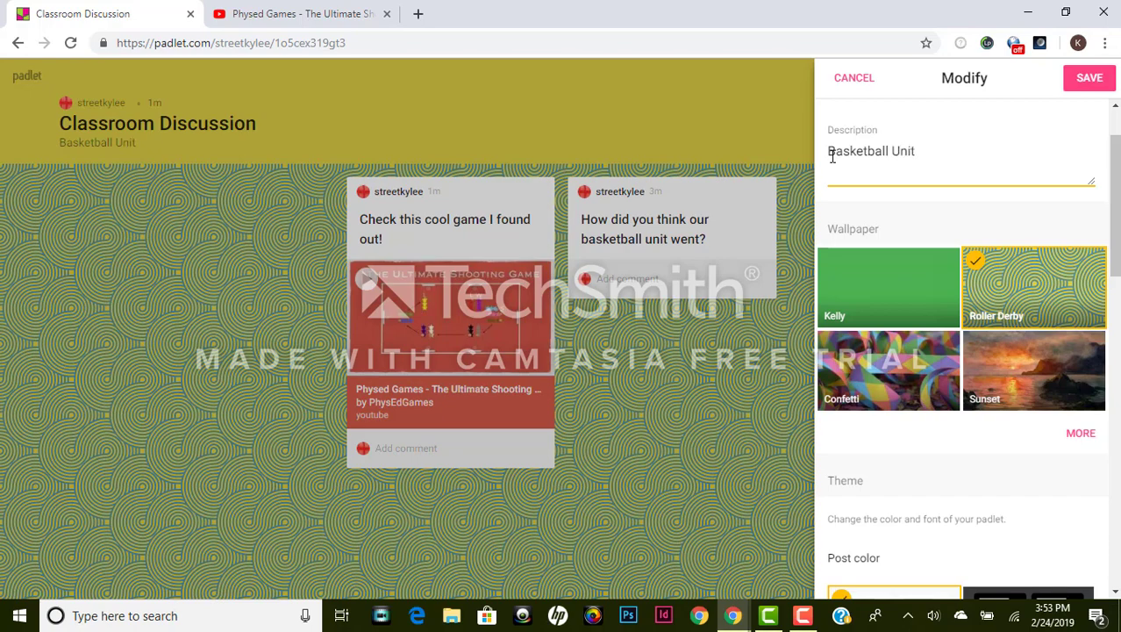
Step: Preview the Dark Knight post colour, then return to Doctor Light
{"action": "scroll", "coordinate": [1057, 417], "scroll_direction": "down", "scroll_amount": 2}
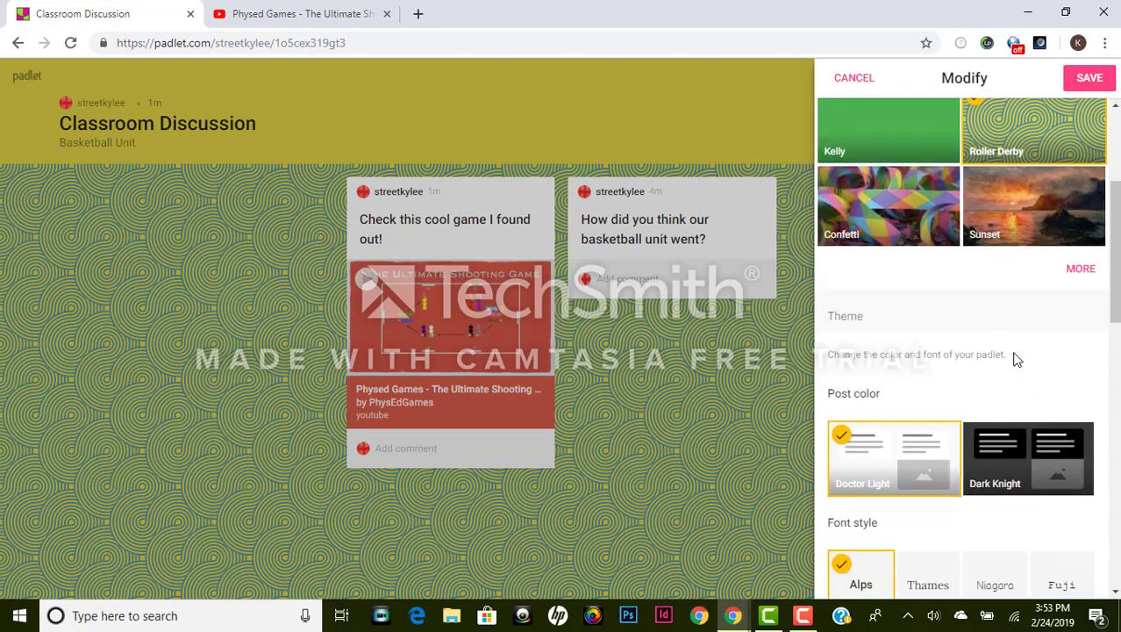
{"action": "scroll", "coordinate": [1029, 360], "scroll_direction": "down", "scroll_amount": 1}
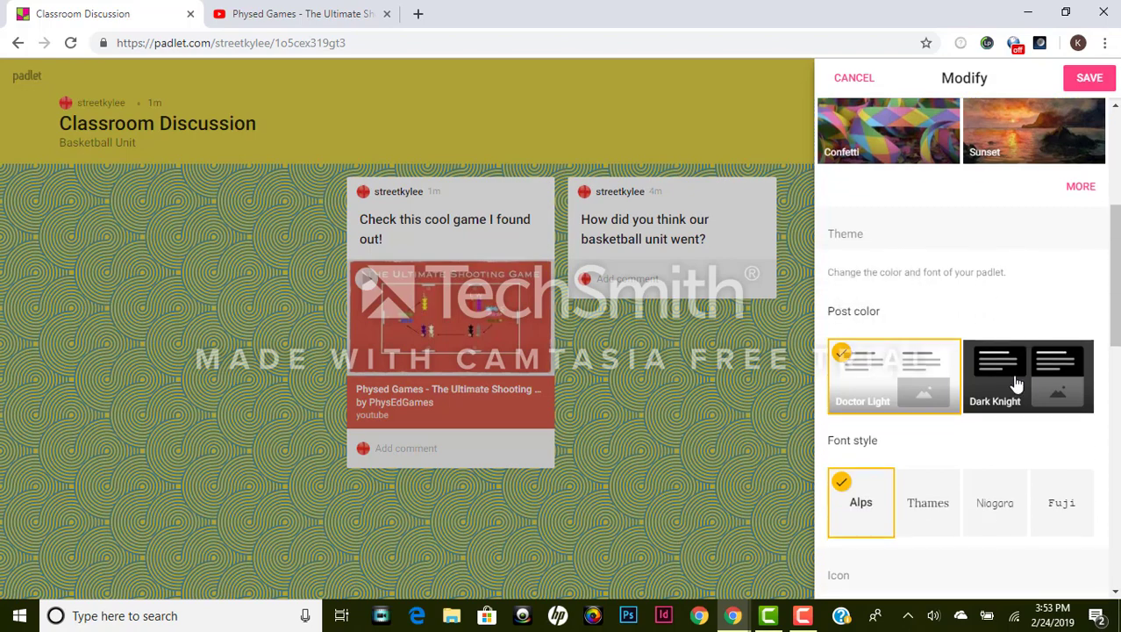
{"action": "left_click", "coordinate": [1016, 383]}
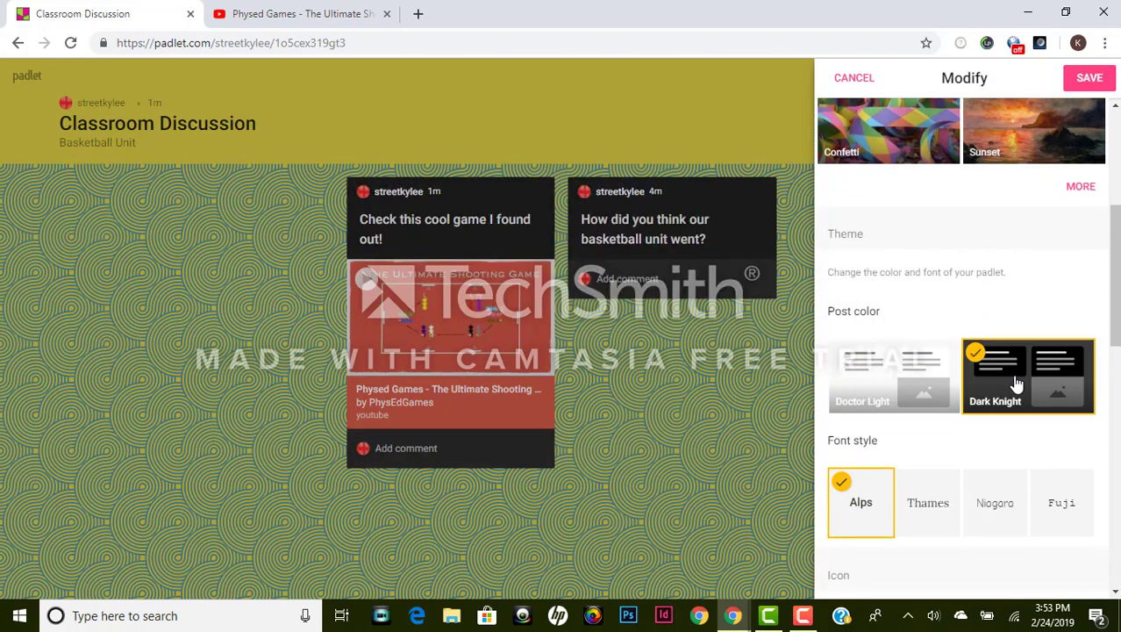
{"action": "left_click", "coordinate": [882, 397]}
Step: Preview the Thames and Niagara fonts, keep Alps, and expand the full icon gallery
{"action": "scroll", "coordinate": [1017, 439], "scroll_direction": "down", "scroll_amount": 1}
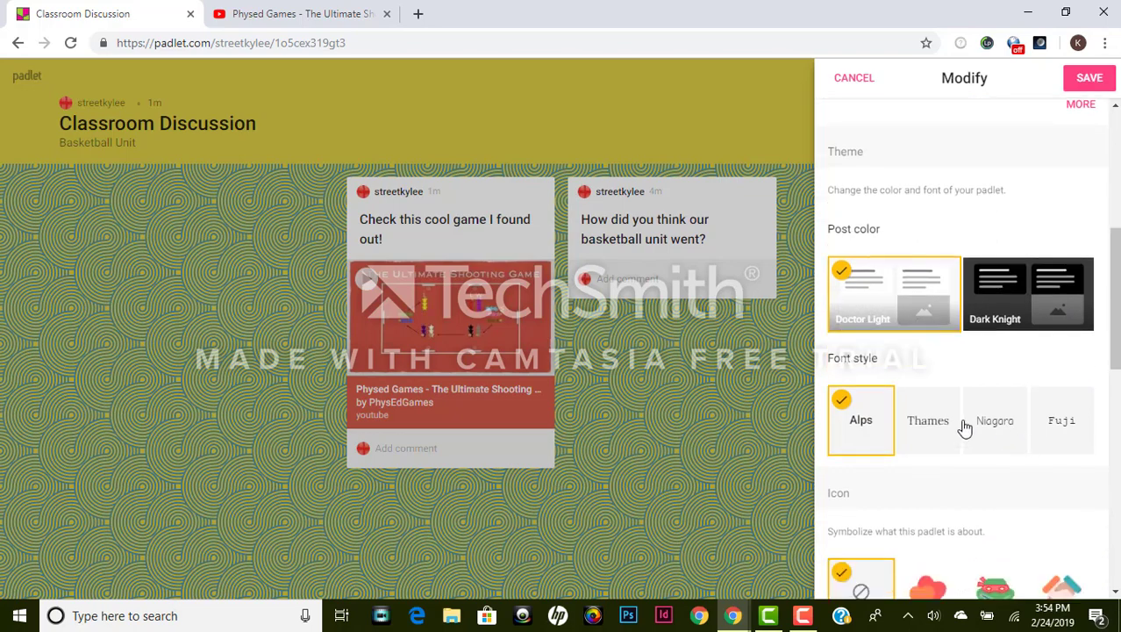
{"action": "left_click", "coordinate": [936, 435]}
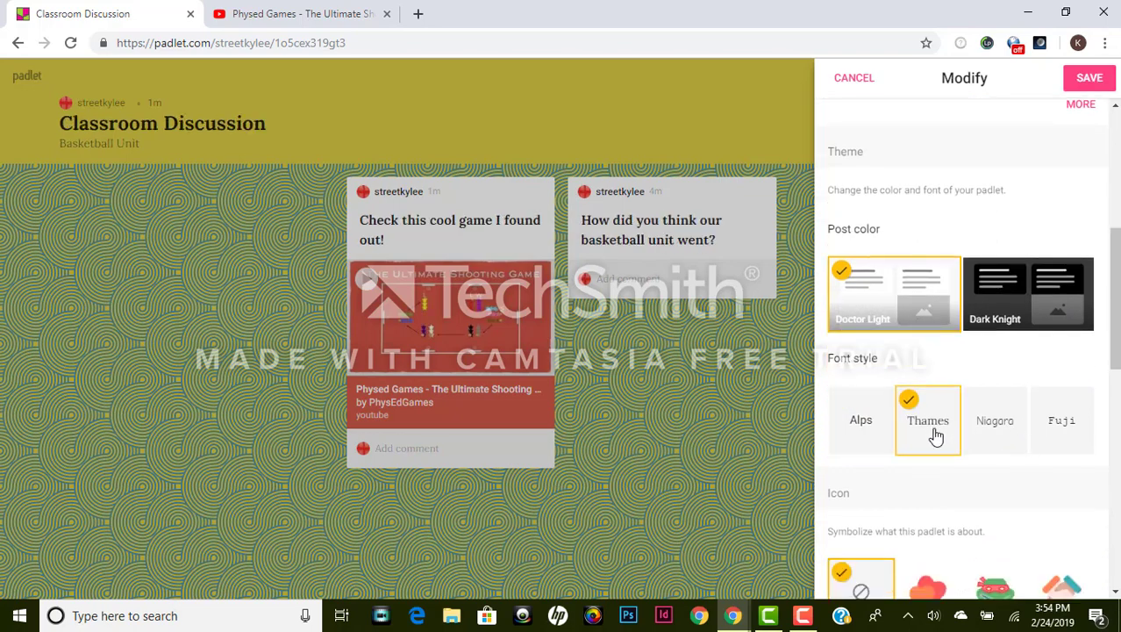
{"action": "left_click", "coordinate": [1009, 429]}
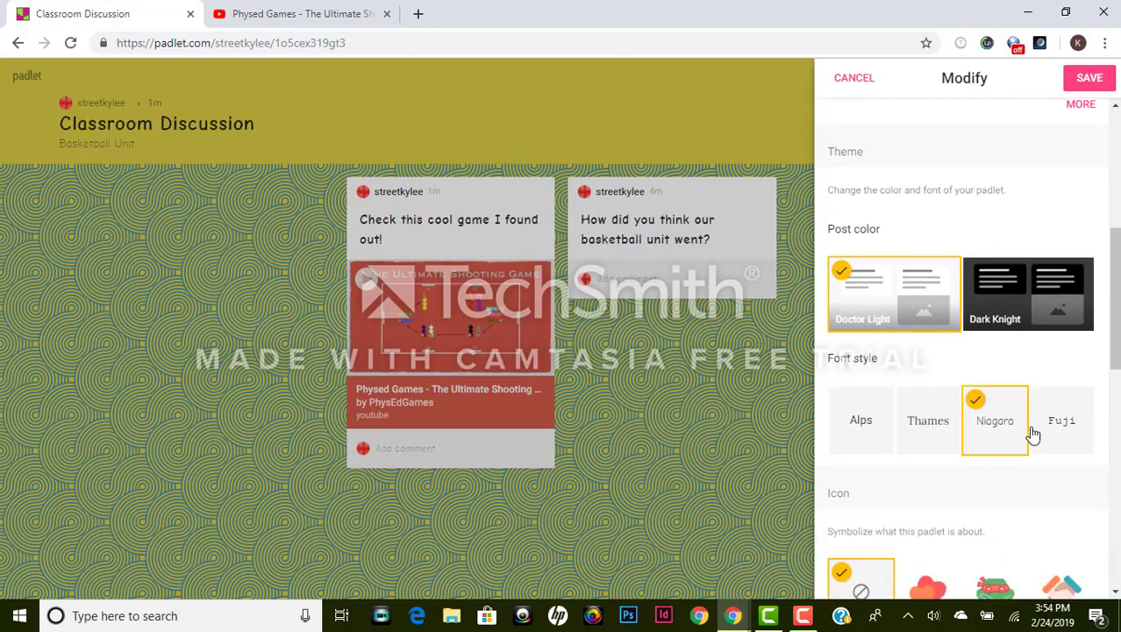
{"action": "left_click", "coordinate": [871, 427]}
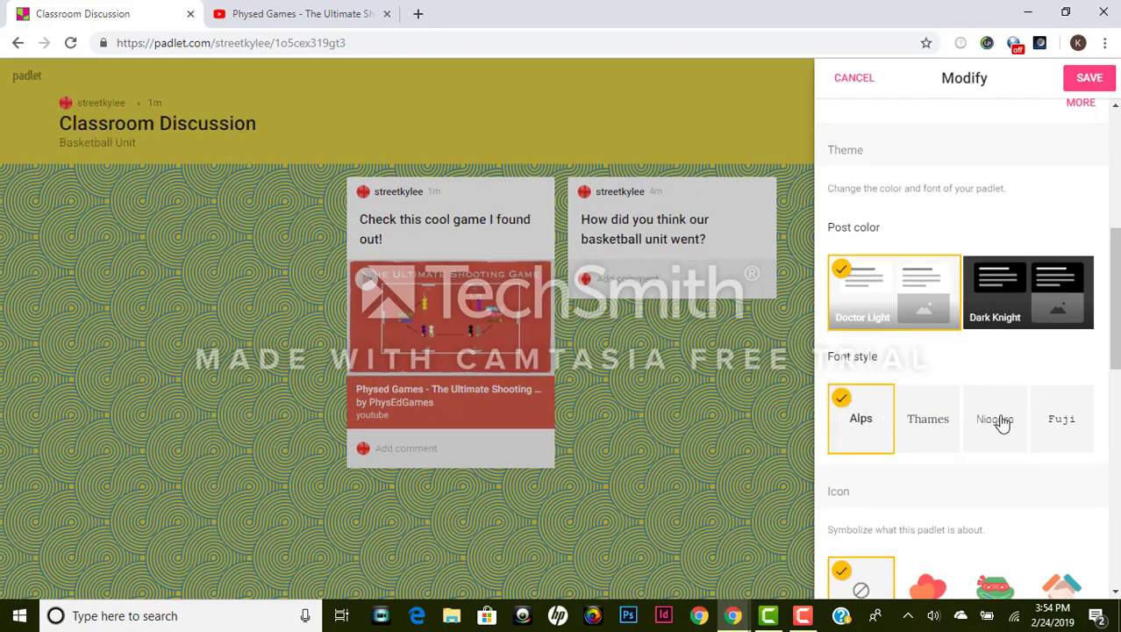
{"action": "scroll", "coordinate": [1003, 420], "scroll_direction": "down", "scroll_amount": 3}
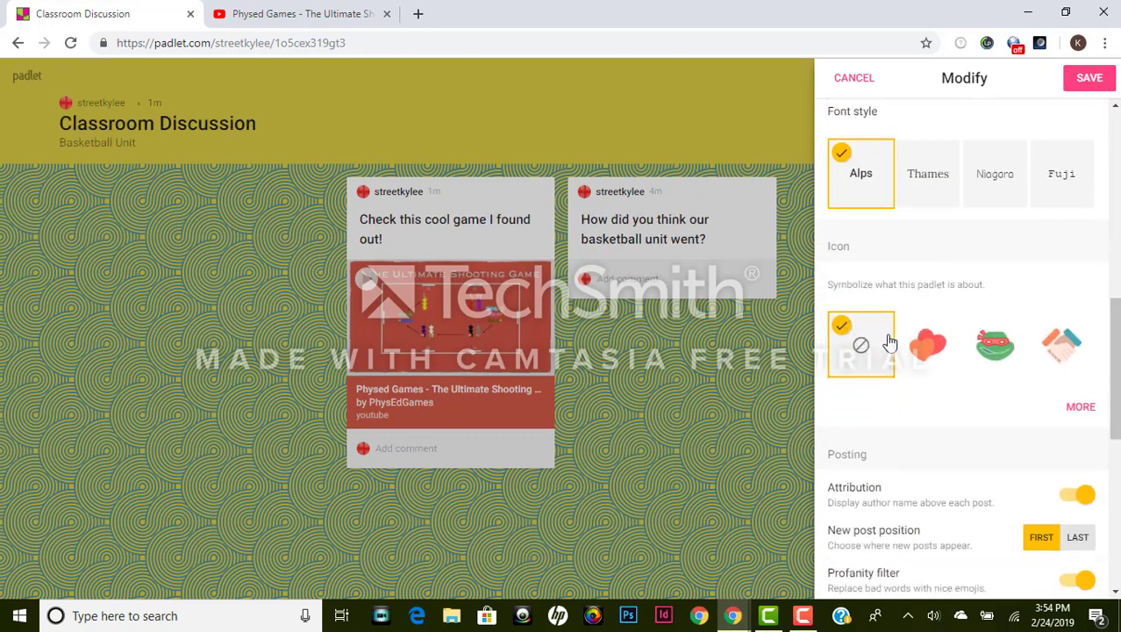
{"action": "left_click", "coordinate": [1096, 414]}
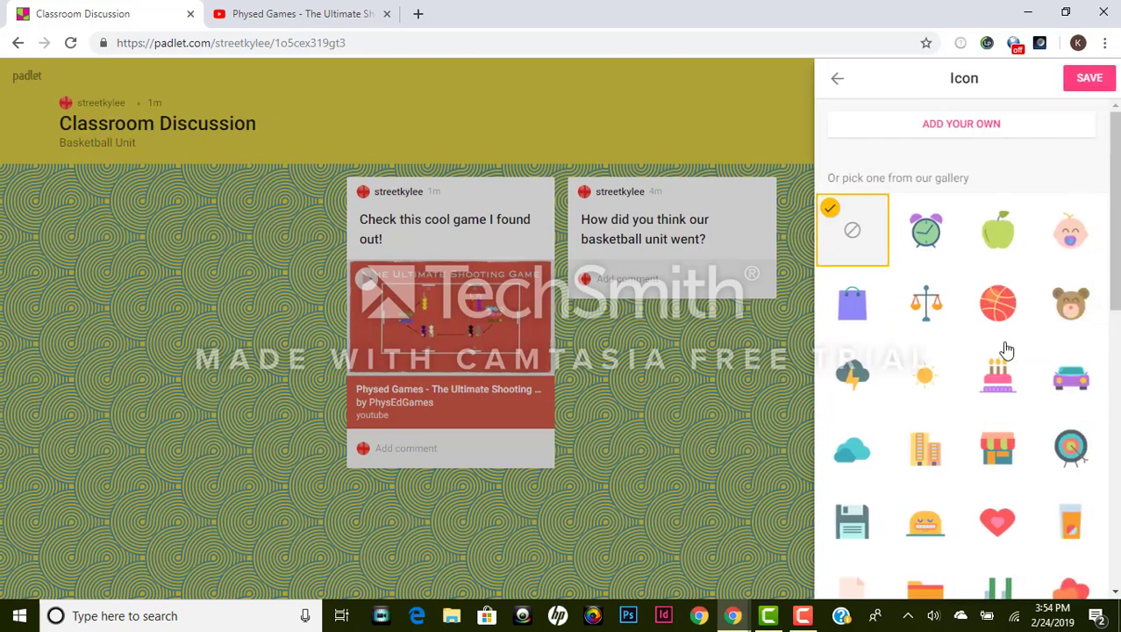
Step: Make the basketball the padlet's icon and save it
{"action": "left_click", "coordinate": [1000, 314]}
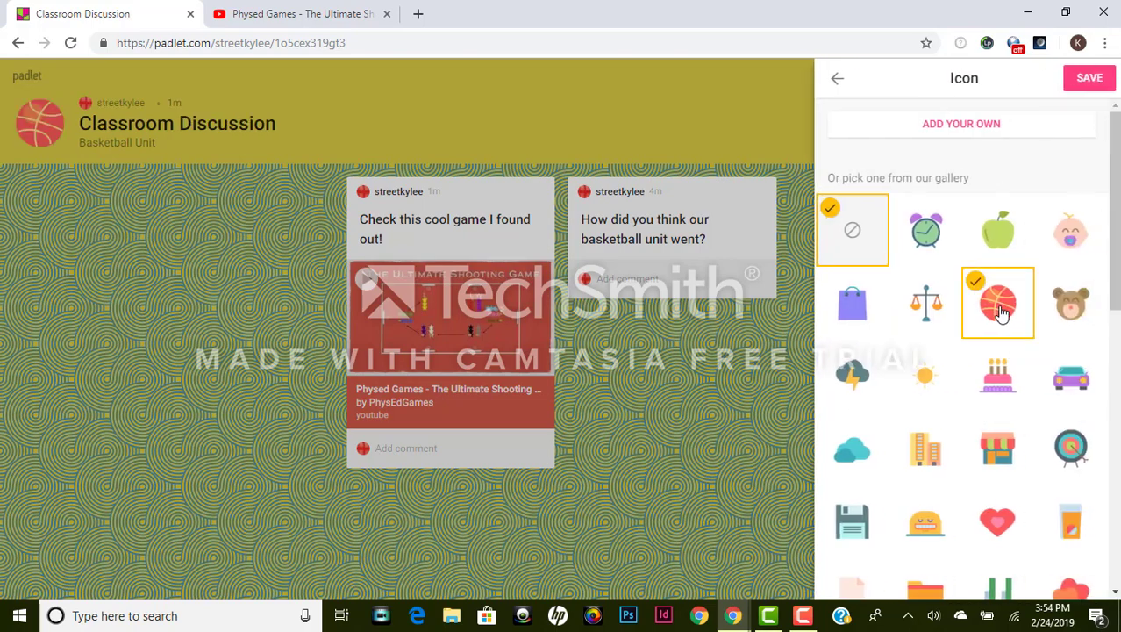
{"action": "scroll", "coordinate": [1069, 165], "scroll_direction": "down", "scroll_amount": 5}
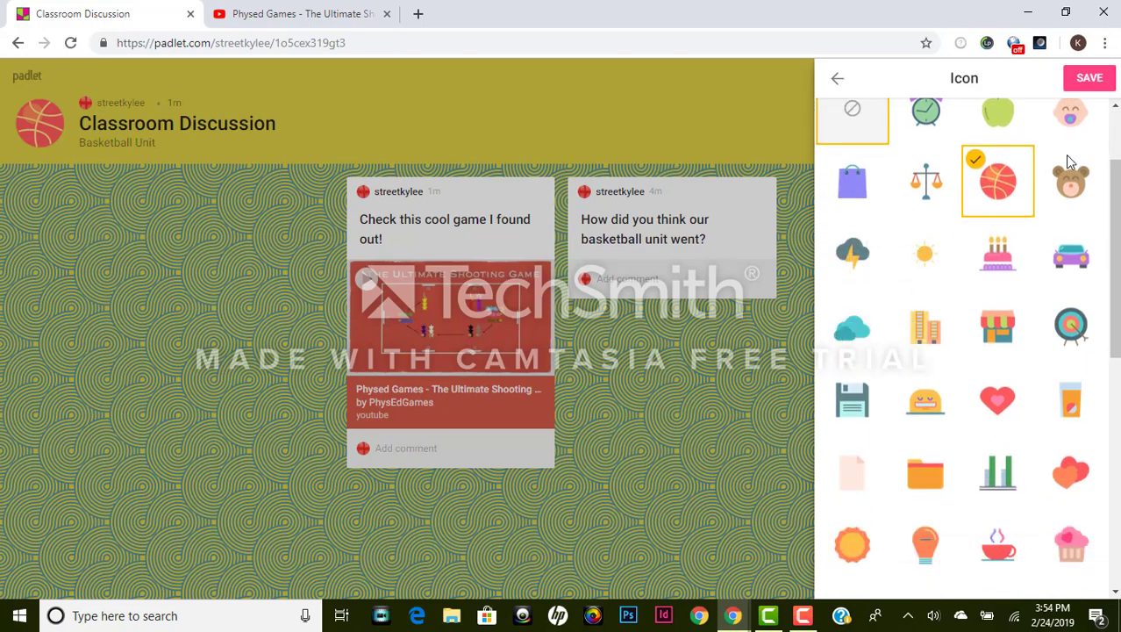
{"action": "scroll", "coordinate": [1102, 103], "scroll_direction": "up", "scroll_amount": 5}
{"action": "left_click", "coordinate": [1097, 86]}
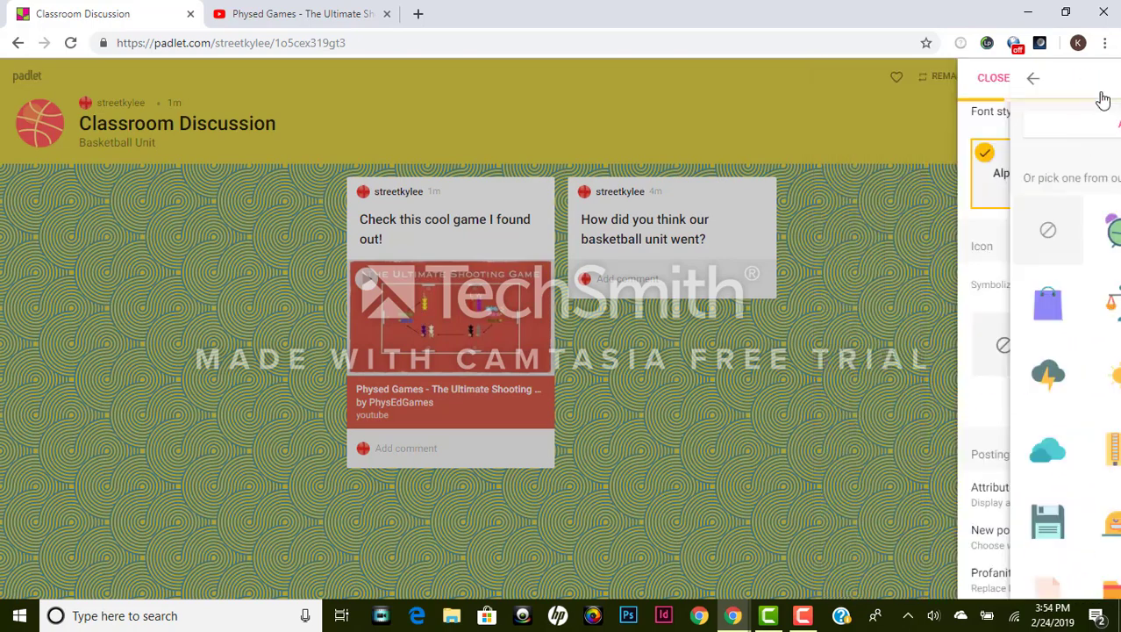
Step: Hide author names on posts, save, and close the board settings
{"action": "scroll", "coordinate": [1085, 268], "scroll_direction": "down", "scroll_amount": 3}
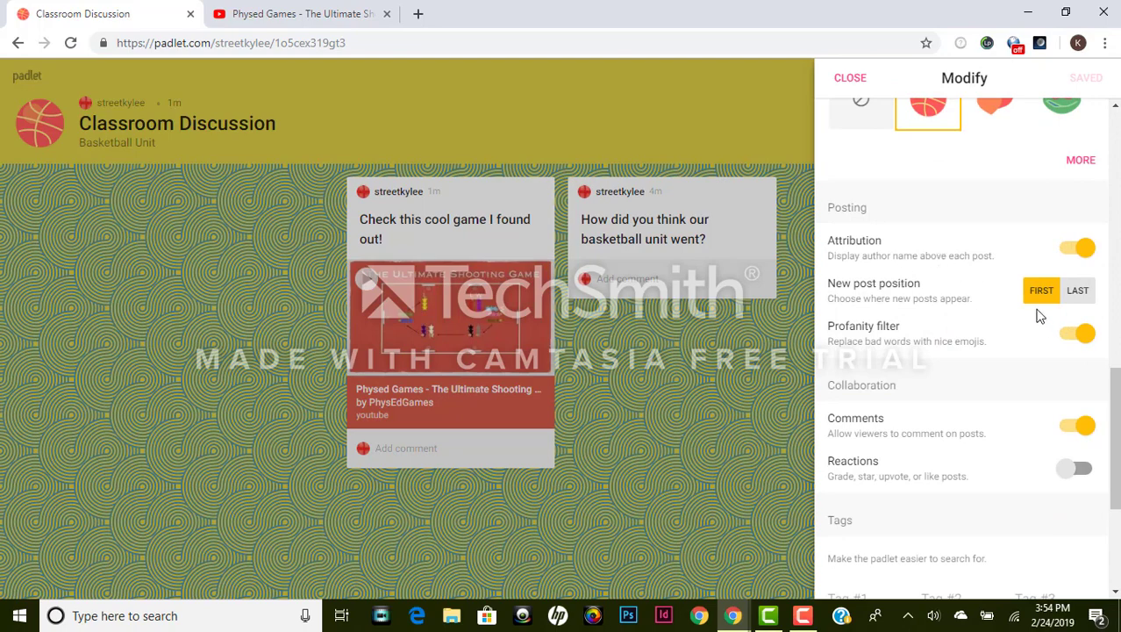
{"action": "left_click", "coordinate": [1085, 253]}
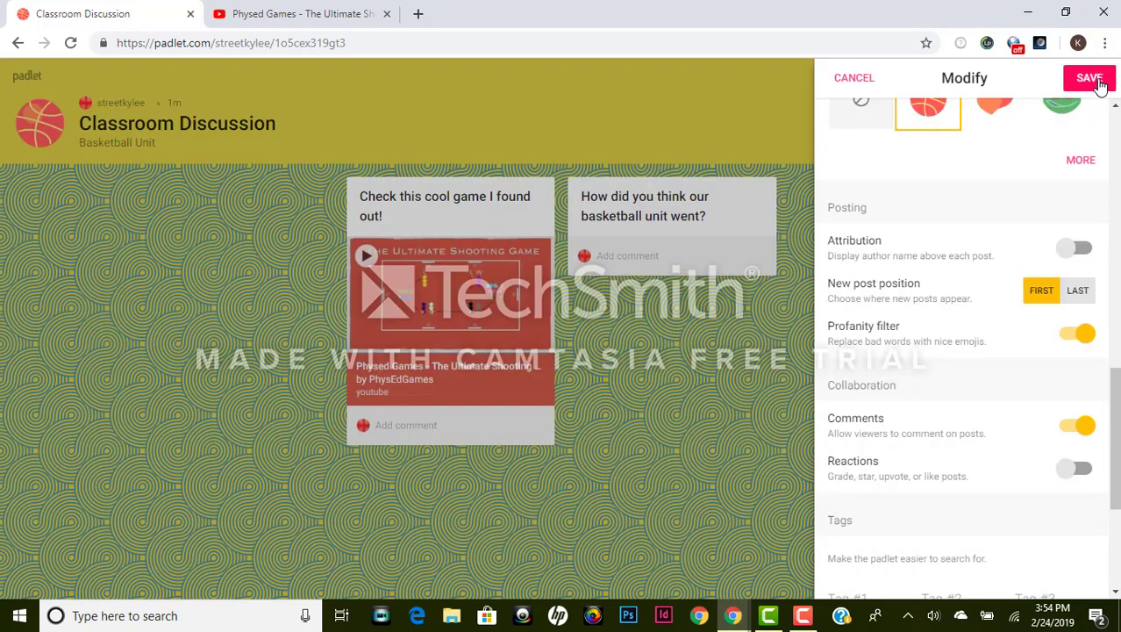
{"action": "left_click", "coordinate": [1092, 81]}
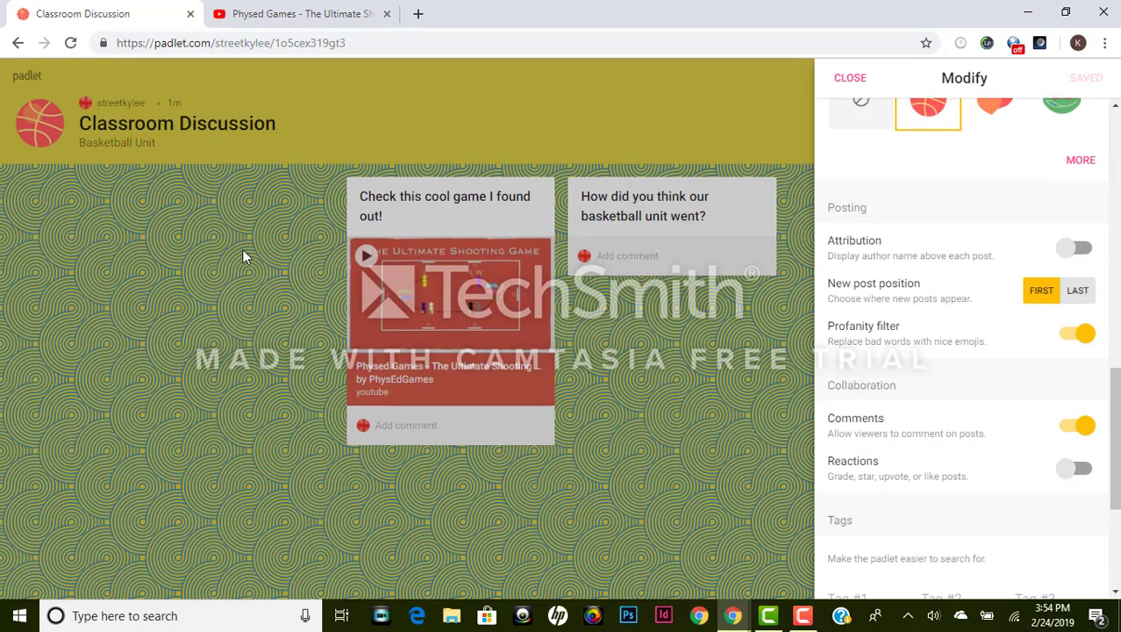
{"action": "left_click", "coordinate": [184, 307]}
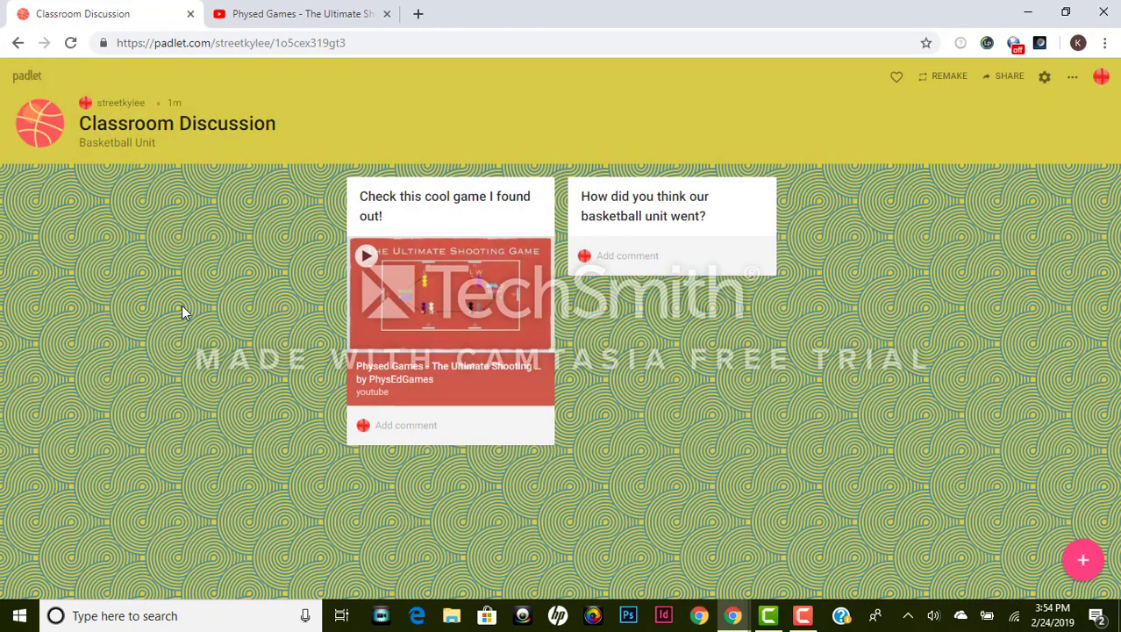
Step: Add and publish a post titled 'What are some great dribbling drills?'
{"action": "double_click", "coordinate": [181, 304]}
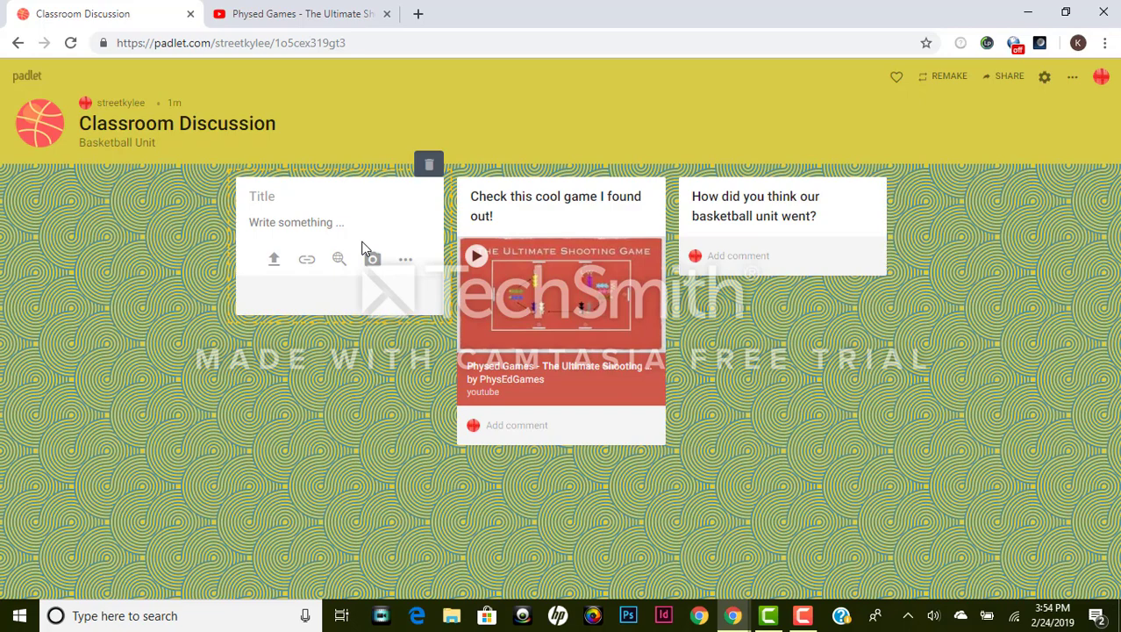
{"action": "type", "text": "I didn"}
{"action": "key", "text": "BackSpace"}
{"action": "type", "text": "What are some great"}
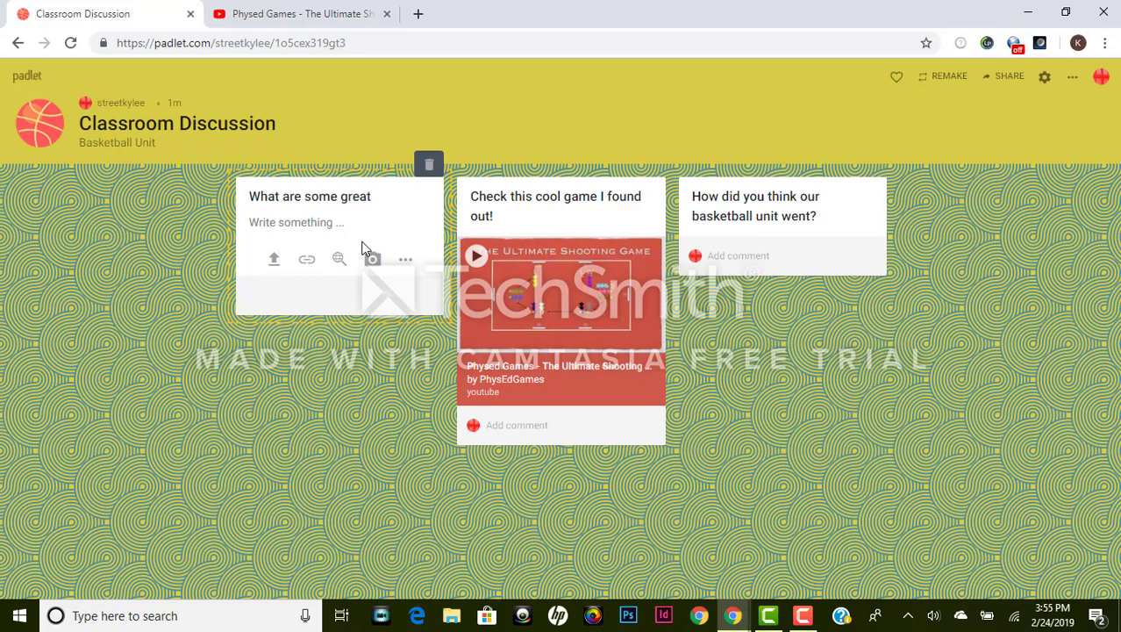
{"action": "type", "text": " dribbling drills?"}
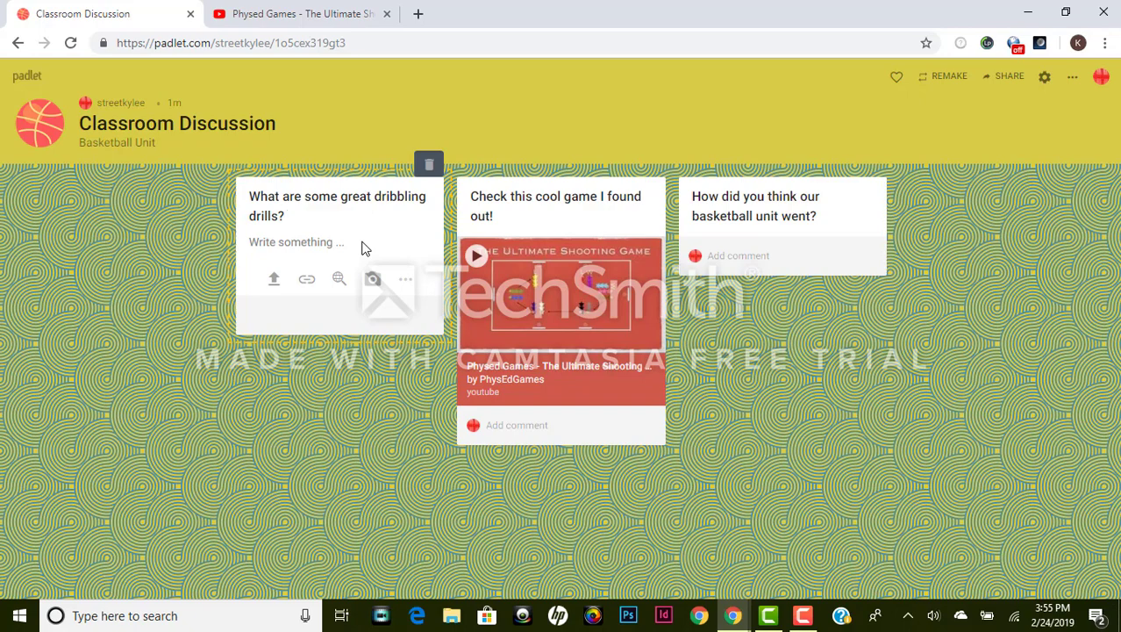
{"action": "left_click", "coordinate": [364, 249]}
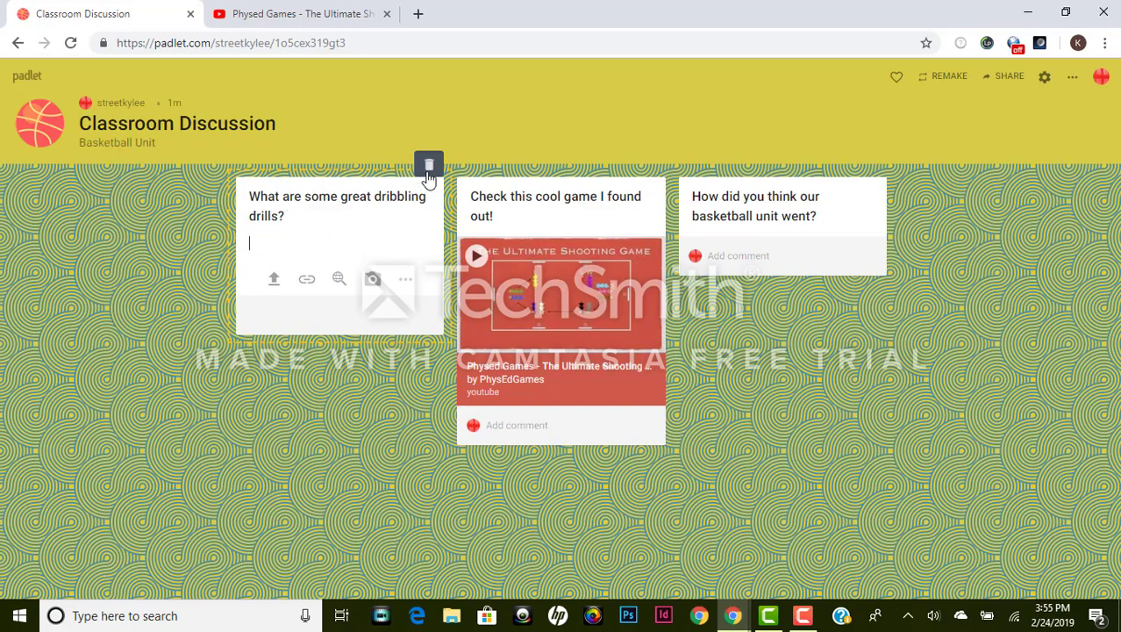
{"action": "left_click", "coordinate": [269, 502]}
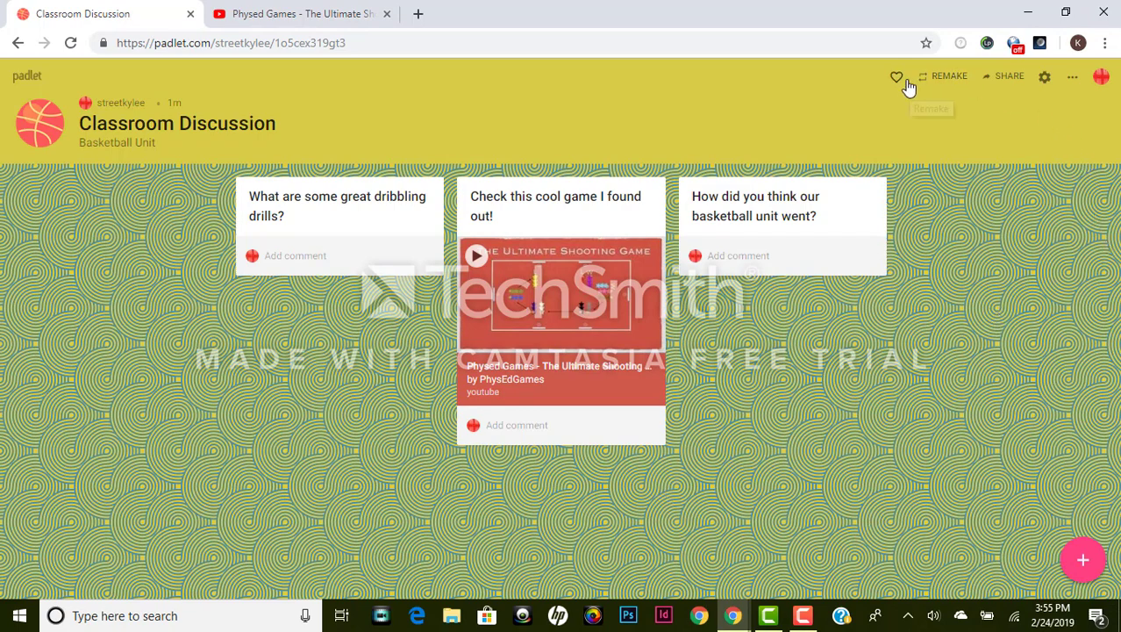
{"action": "left_click", "coordinate": [1005, 77]}
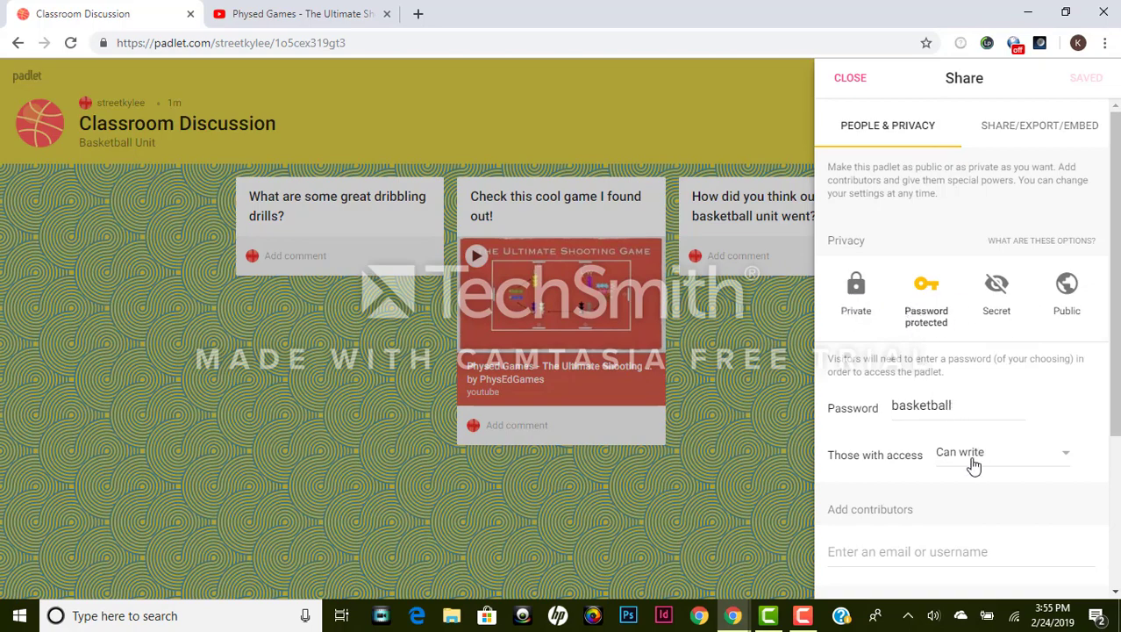
{"action": "scroll", "coordinate": [995, 498], "scroll_direction": "down", "scroll_amount": 3}
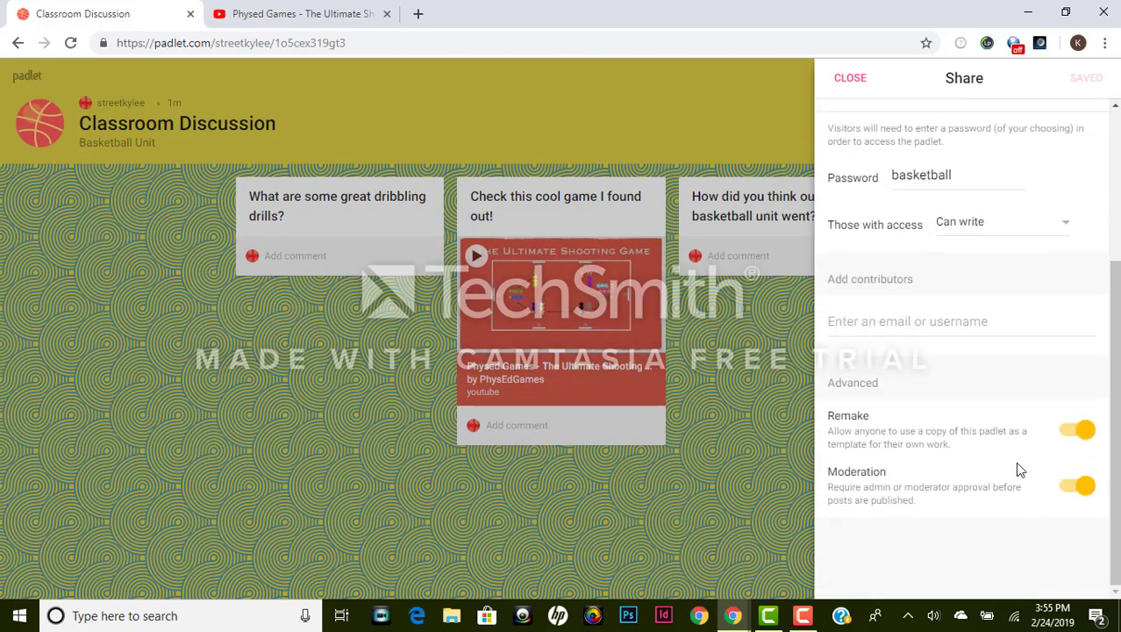
{"action": "scroll", "coordinate": [1017, 461], "scroll_direction": "up", "scroll_amount": 3}
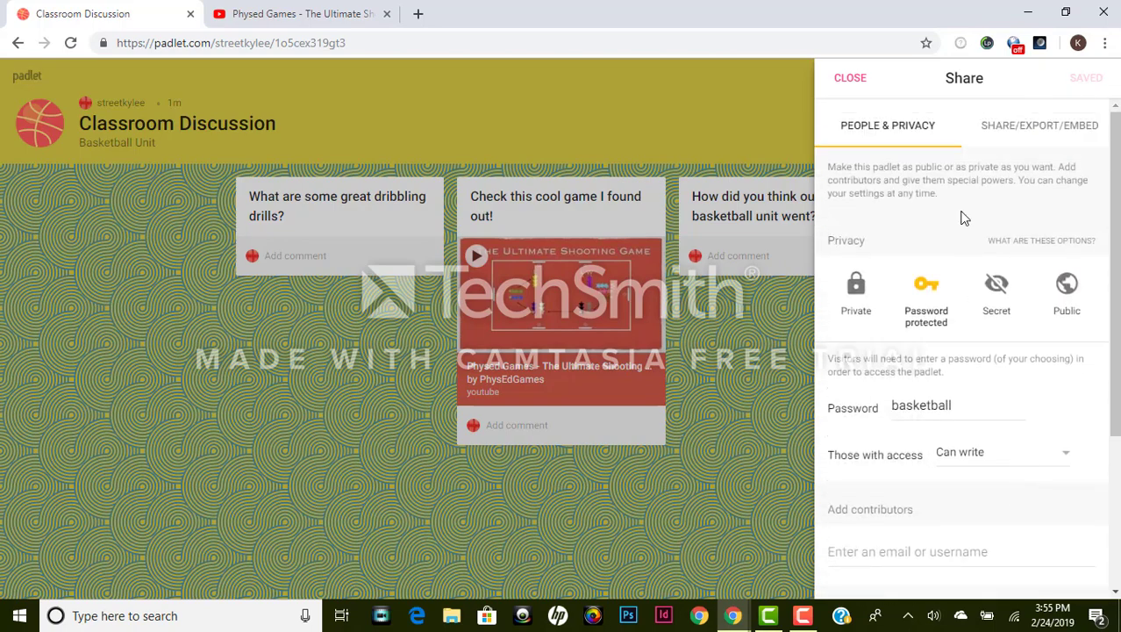
{"action": "left_click", "coordinate": [1061, 134]}
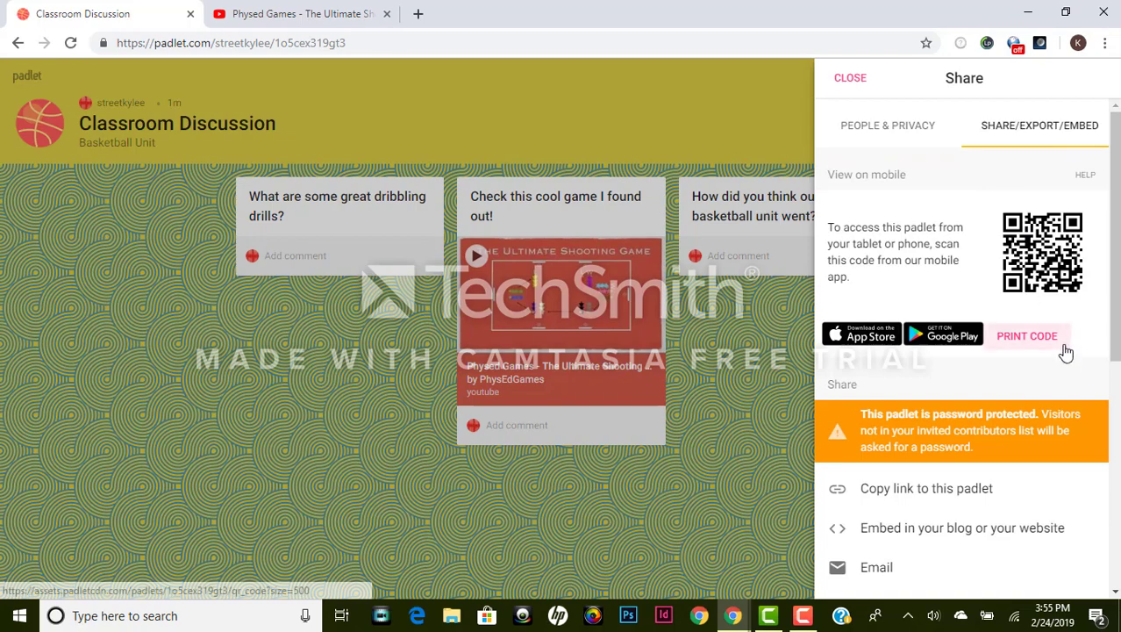
{"action": "scroll", "coordinate": [1065, 346], "scroll_direction": "down", "scroll_amount": 1}
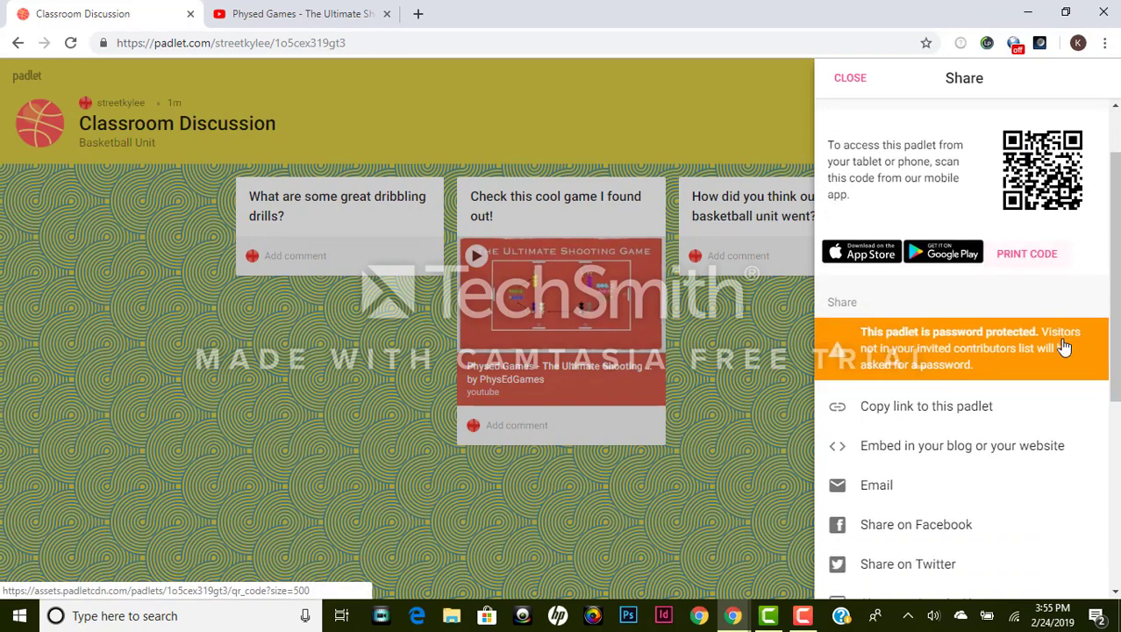
{"action": "scroll", "coordinate": [1066, 338], "scroll_direction": "down", "scroll_amount": 1}
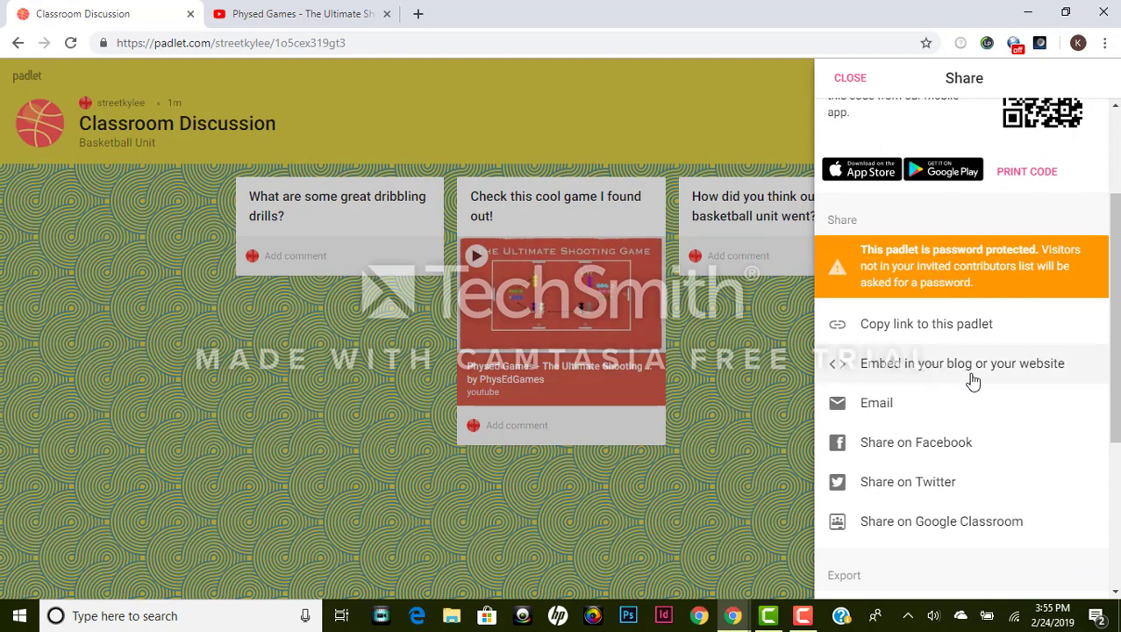
{"action": "scroll", "coordinate": [1026, 375], "scroll_direction": "down", "scroll_amount": 2}
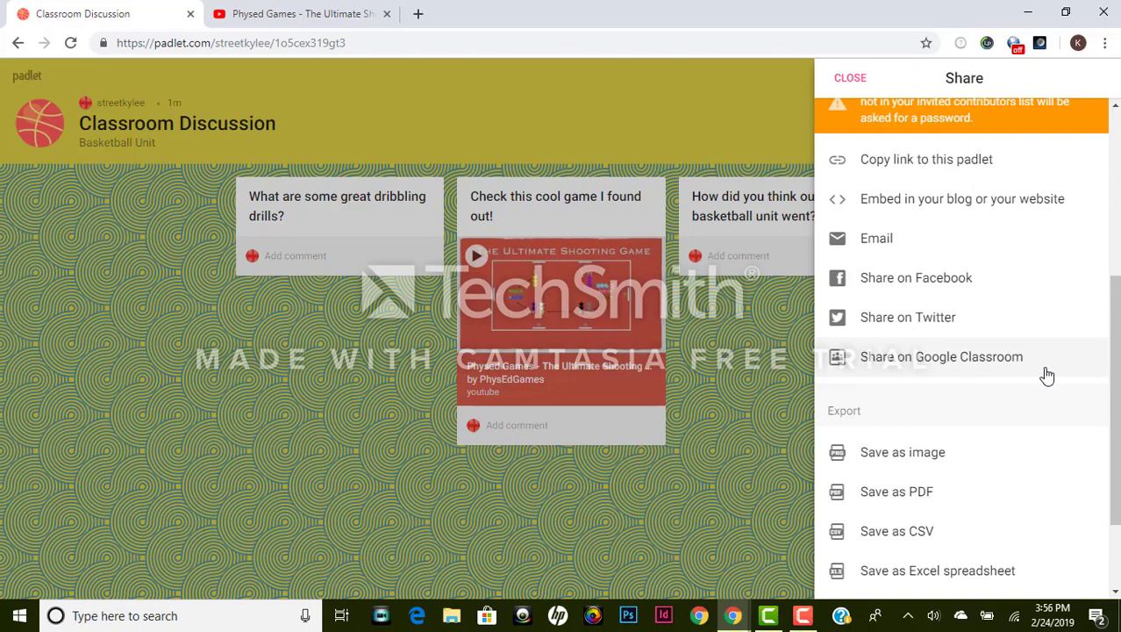
{"action": "scroll", "coordinate": [1048, 385], "scroll_direction": "down", "scroll_amount": 3}
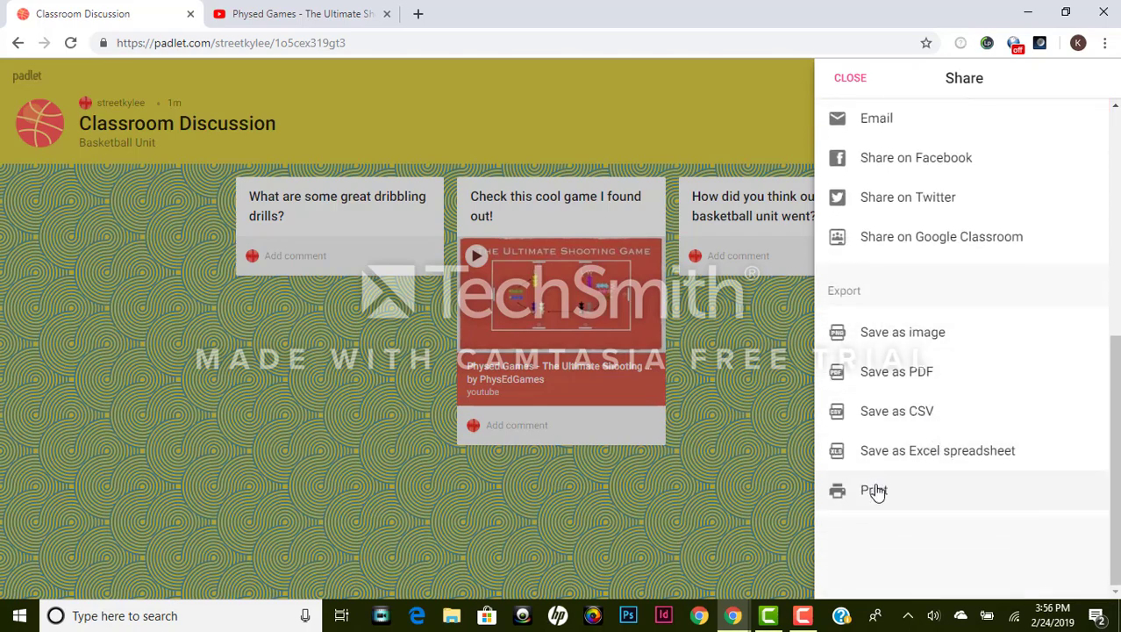
{"action": "scroll", "coordinate": [926, 334], "scroll_direction": "up", "scroll_amount": 10}
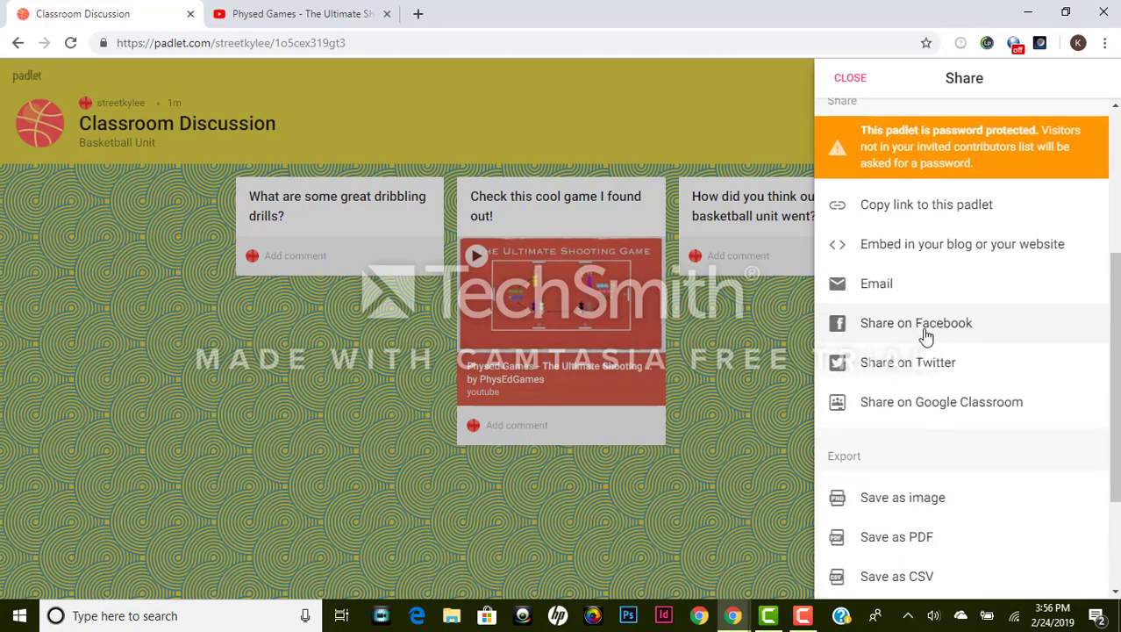
{"action": "left_click", "coordinate": [847, 79]}
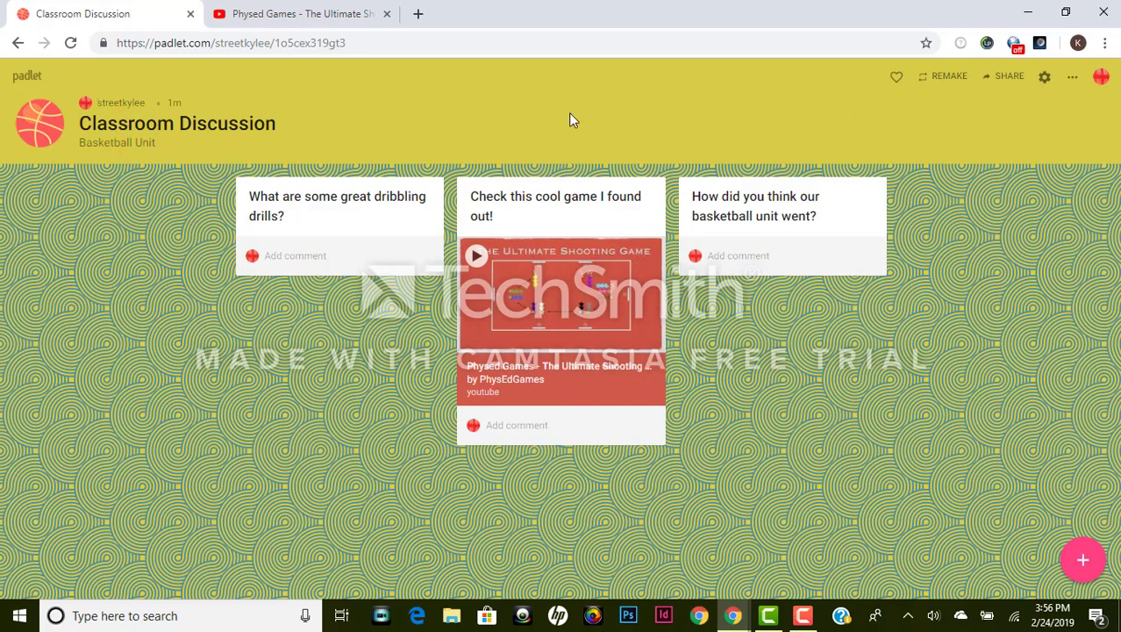
{"action": "left_click", "coordinate": [1073, 77]}
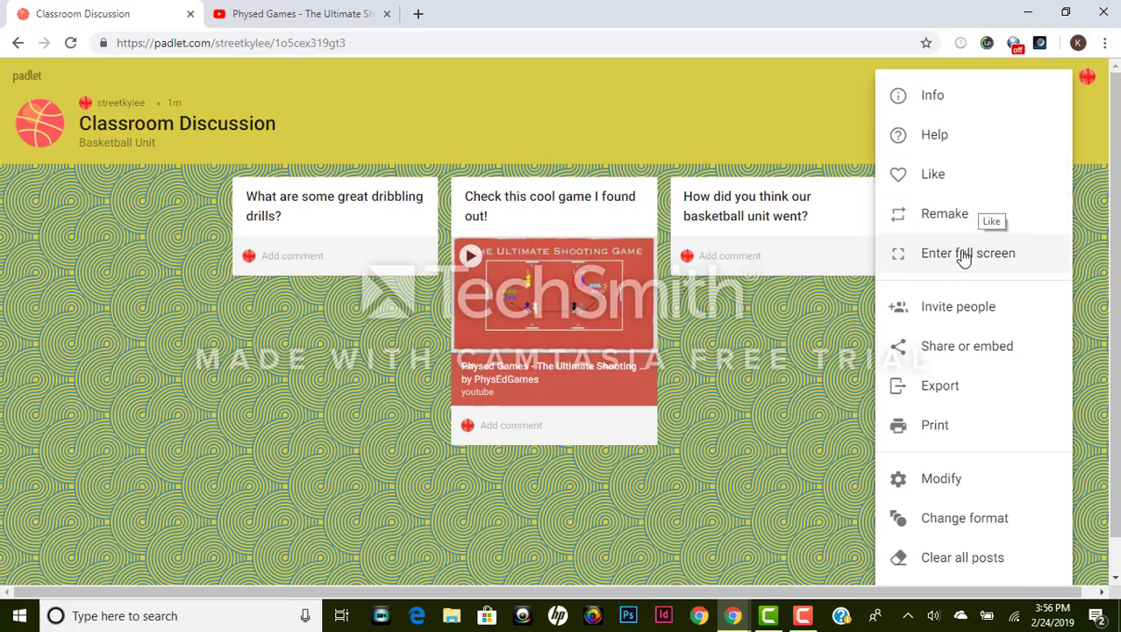
{"action": "scroll", "coordinate": [960, 305], "scroll_direction": "down", "scroll_amount": 1}
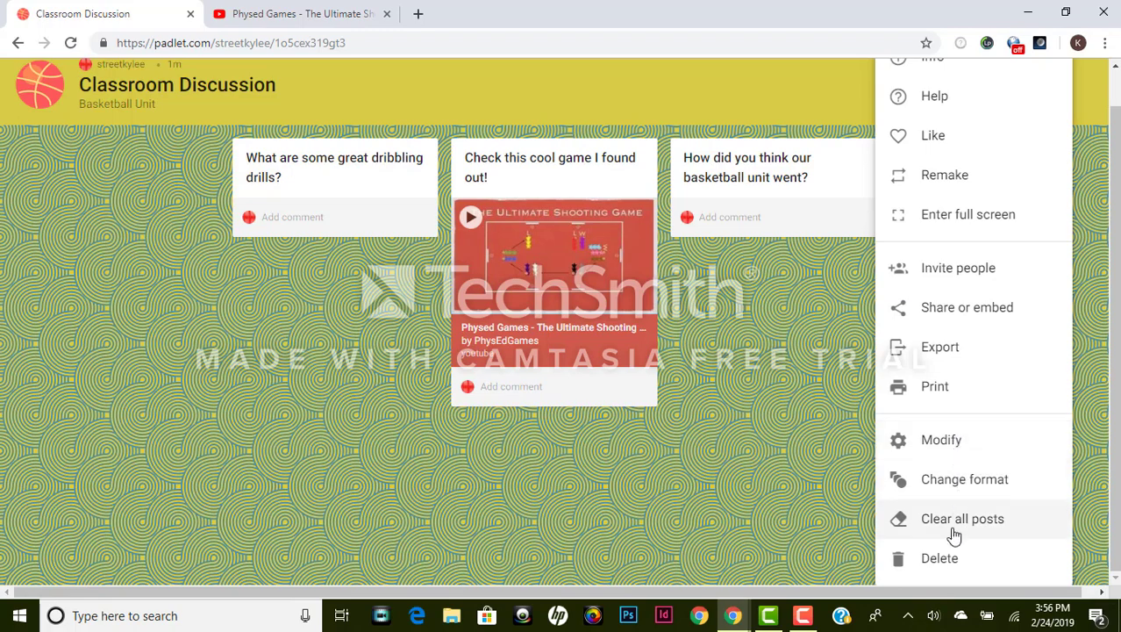
{"action": "scroll", "coordinate": [979, 204], "scroll_direction": "up", "scroll_amount": 1}
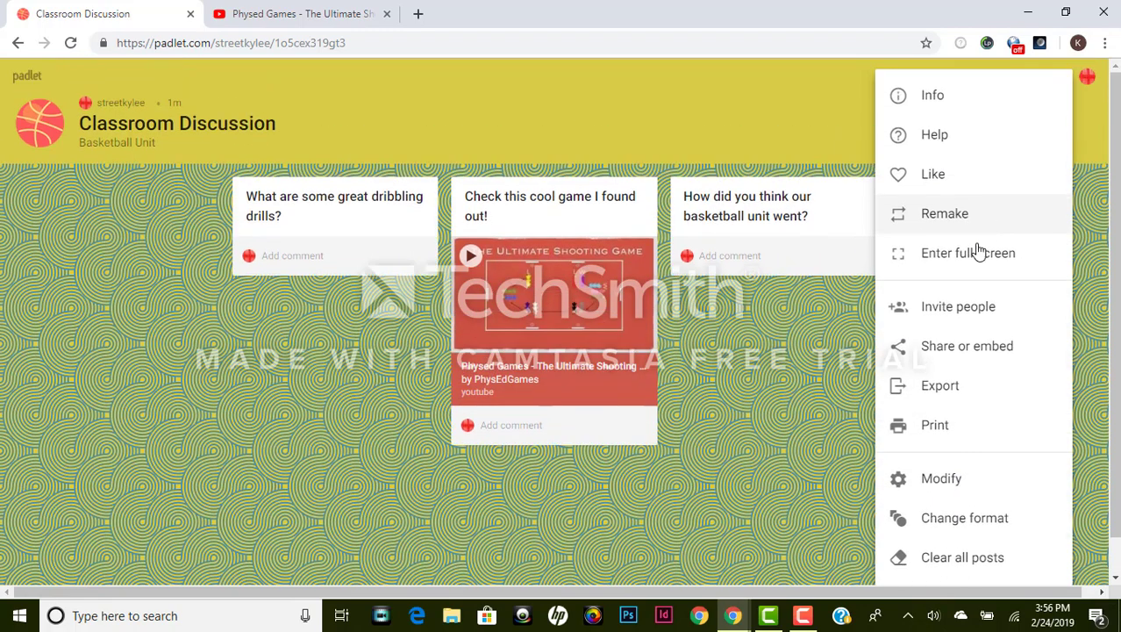
{"action": "left_click", "coordinate": [853, 368]}
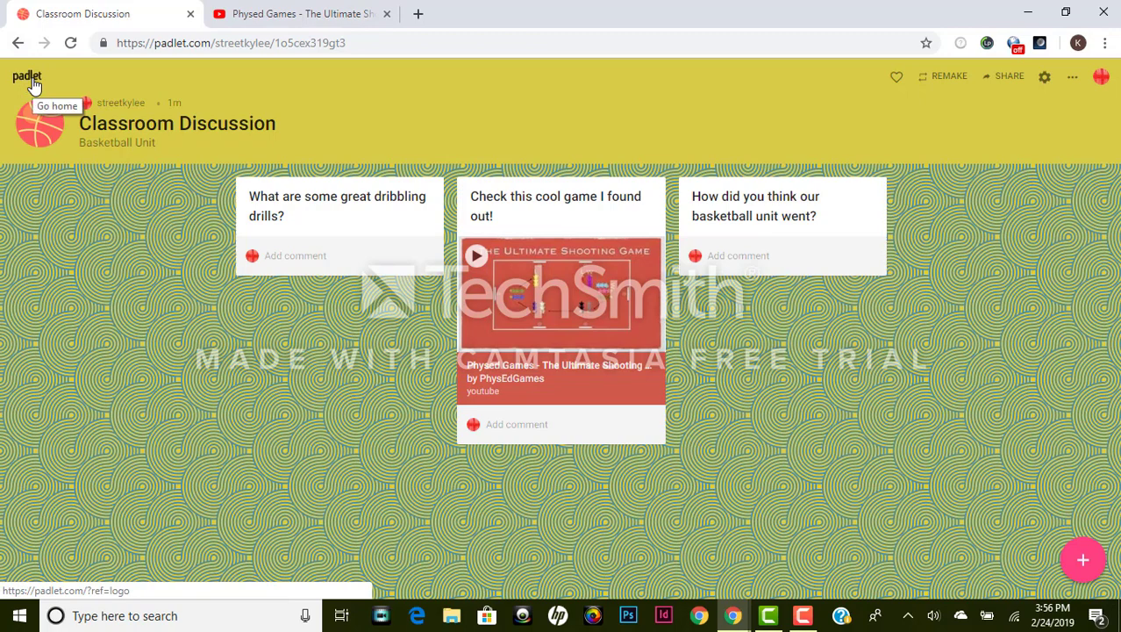
Step: From the dashboard, start a new padlet and scroll down to the KWL chart template
{"action": "left_click", "coordinate": [1102, 77]}
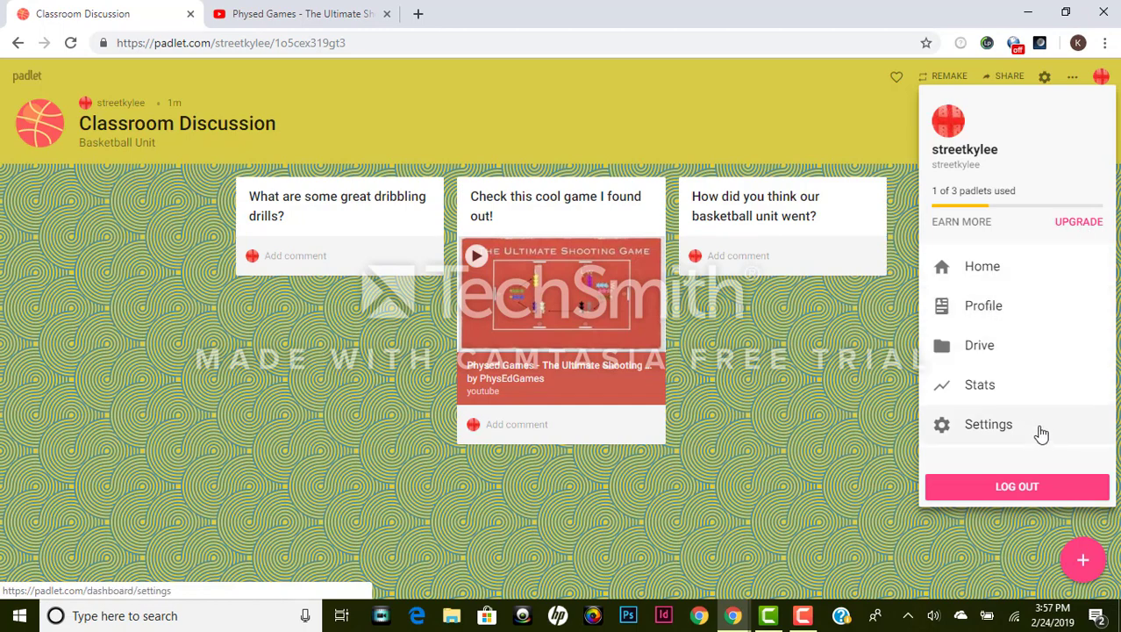
{"action": "left_click", "coordinate": [1003, 273]}
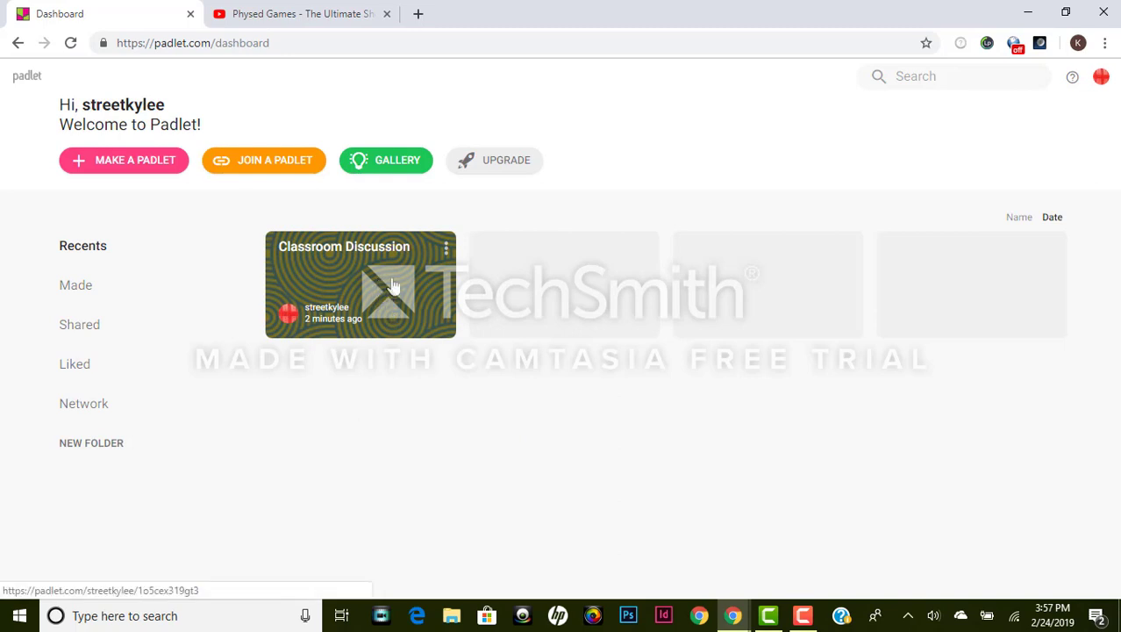
{"action": "left_click", "coordinate": [96, 167]}
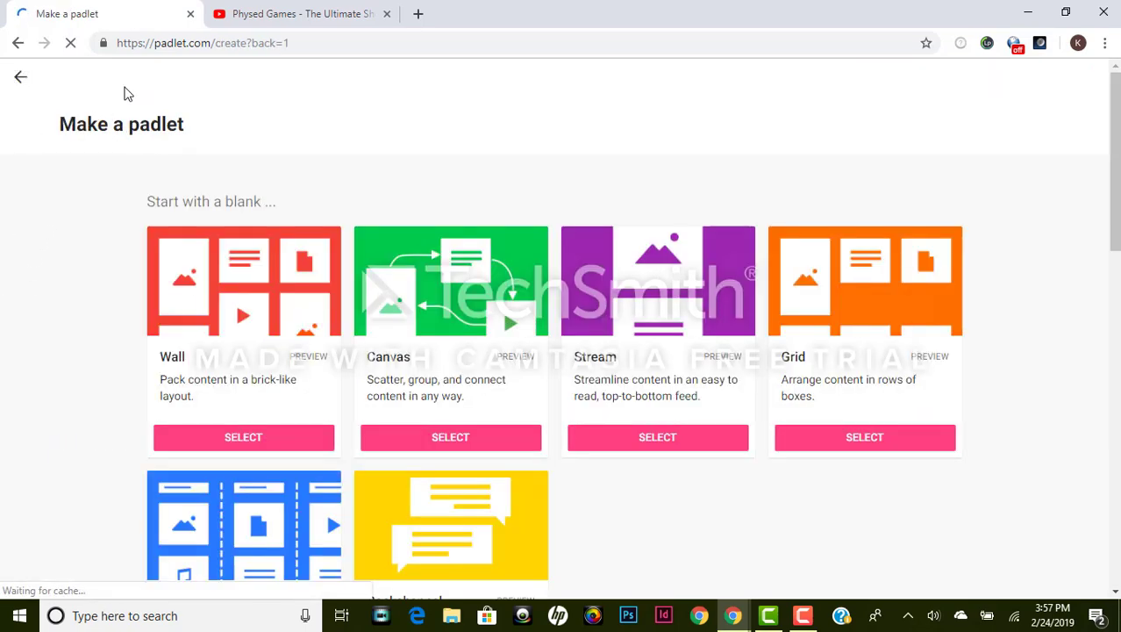
{"action": "scroll", "coordinate": [871, 261], "scroll_direction": "down", "scroll_amount": 3}
{"action": "scroll", "coordinate": [846, 227], "scroll_direction": "down", "scroll_amount": 5}
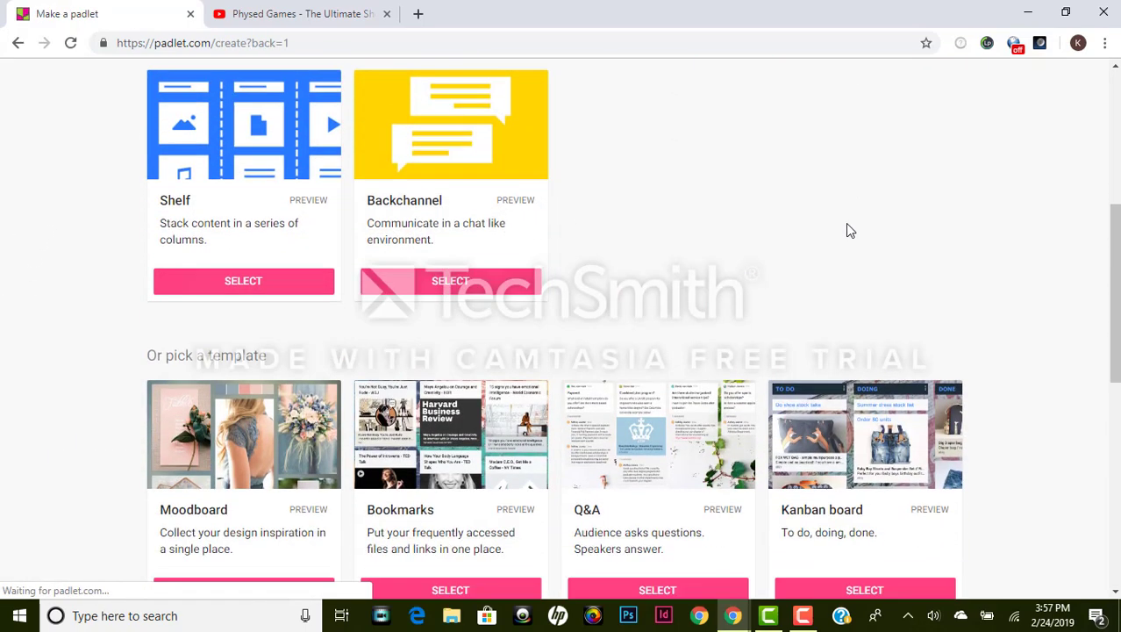
{"action": "scroll", "coordinate": [864, 227], "scroll_direction": "down", "scroll_amount": 1}
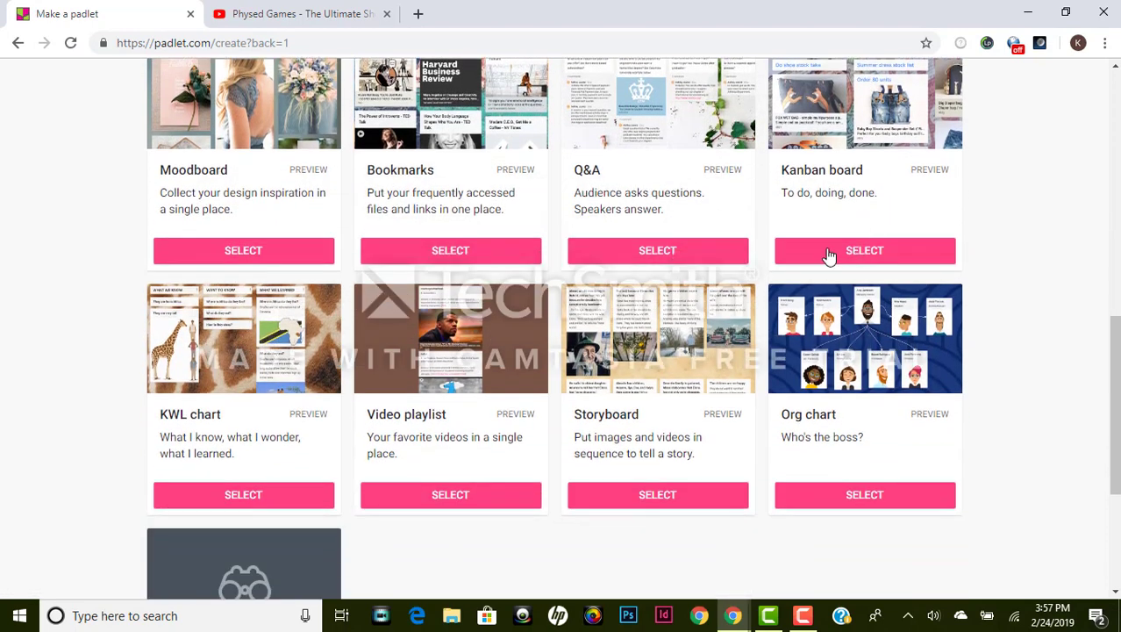
Step: Create a KWL chart padlet titled 'What do we know about basketball'
{"action": "left_click", "coordinate": [221, 496]}
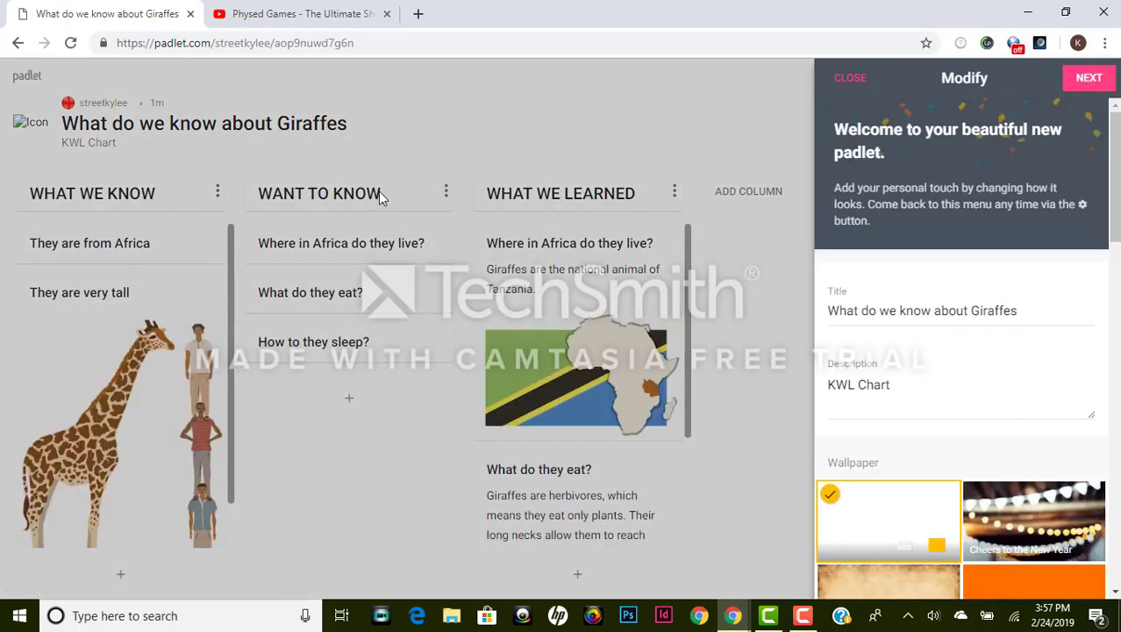
{"action": "left_click_drag", "start_coordinate": [1019, 310], "coordinate": [834, 298]}
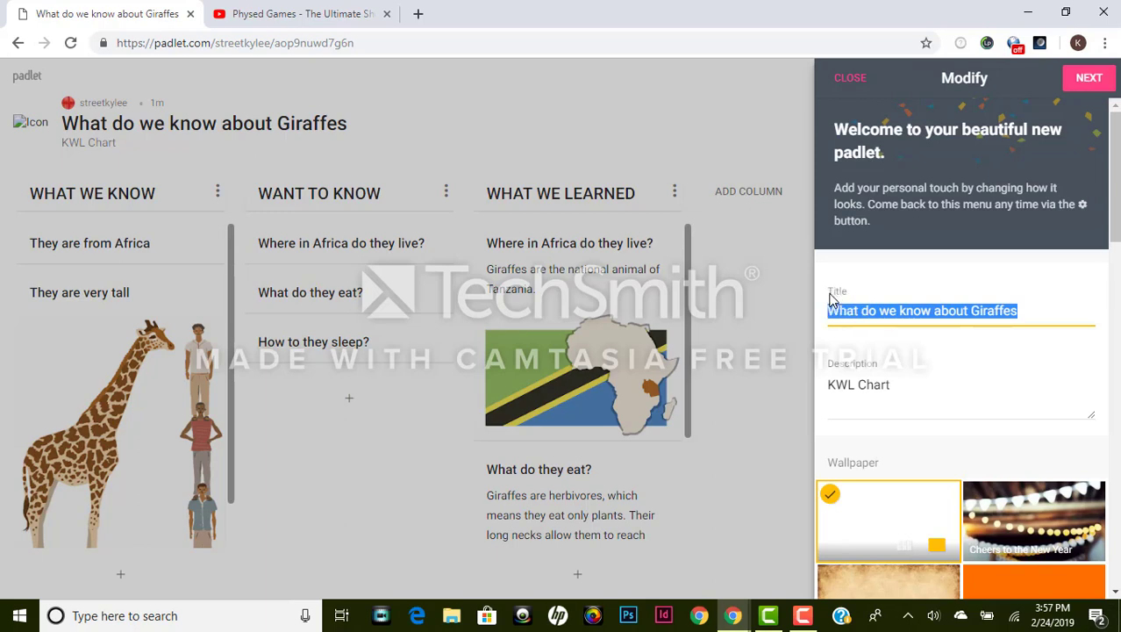
{"action": "type", "text": "What do we "}
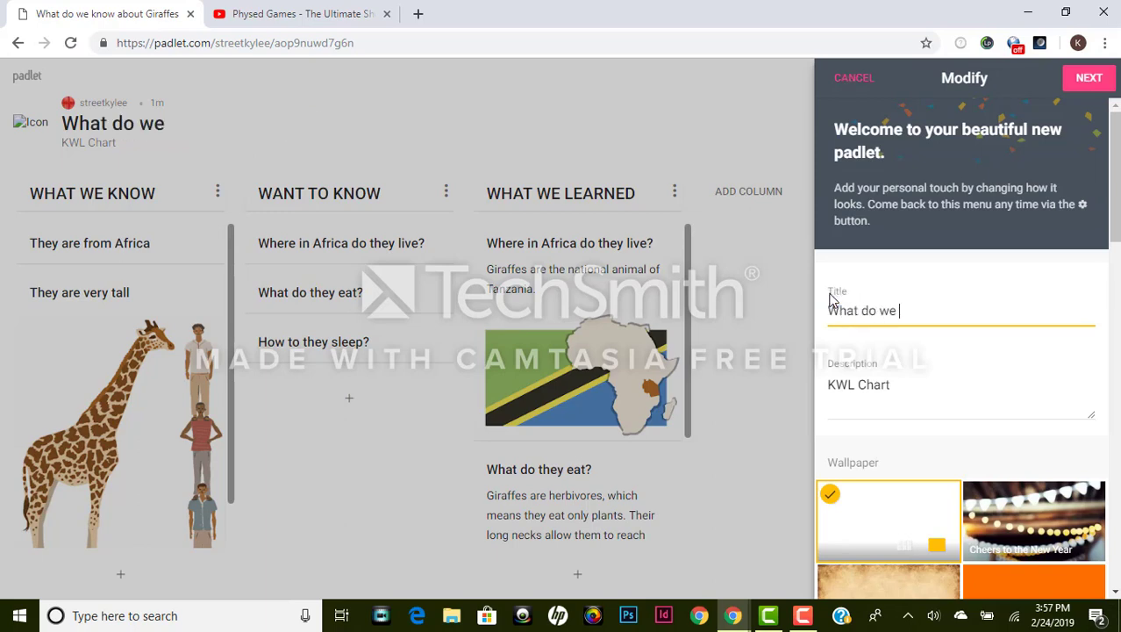
{"action": "type", "text": "know about"}
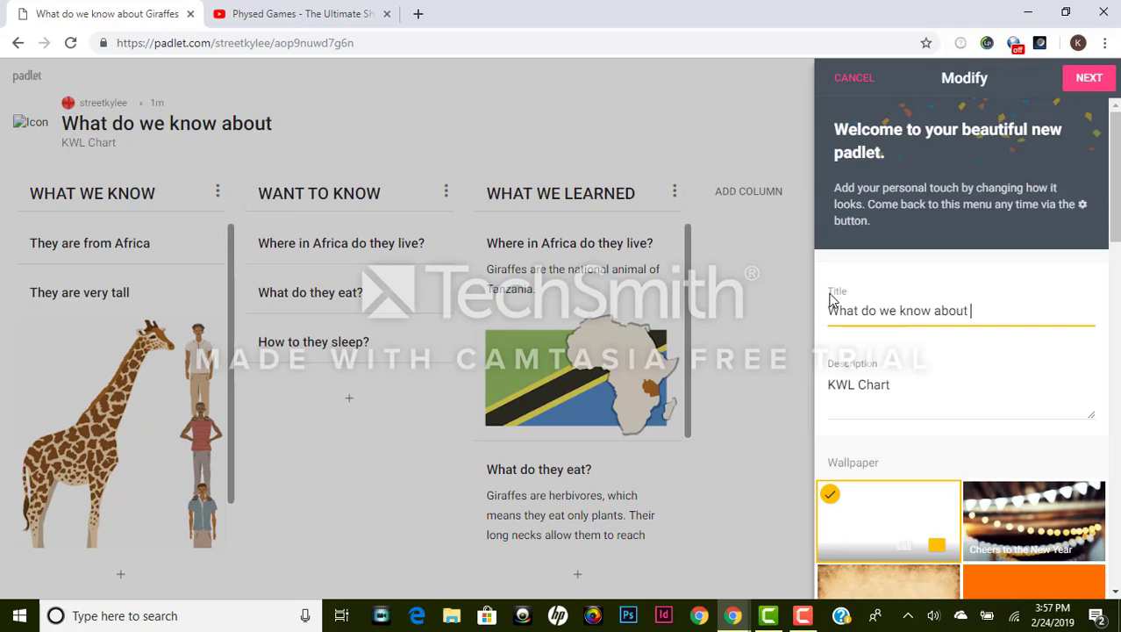
{"action": "type", "text": " basketball?"}
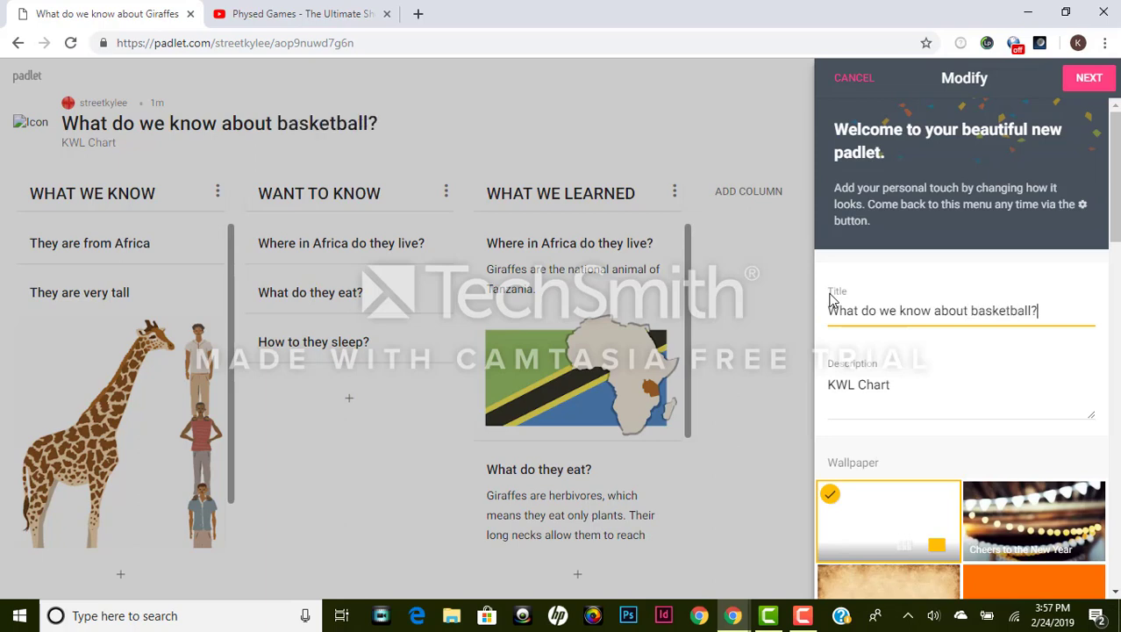
{"action": "scroll", "coordinate": [1013, 327], "scroll_direction": "down", "scroll_amount": 1}
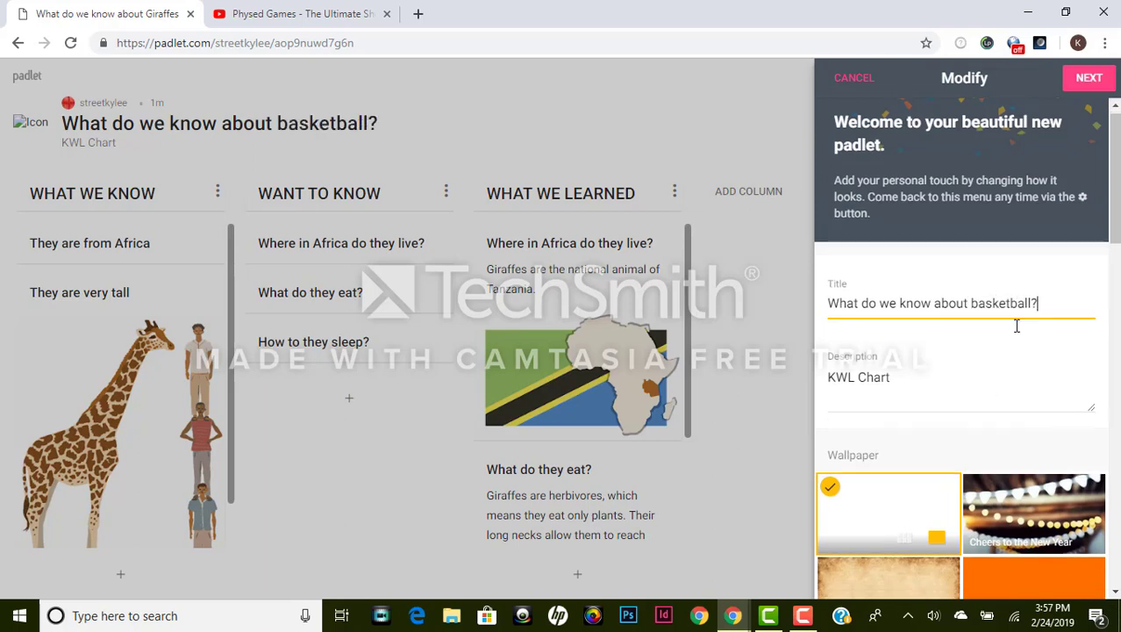
{"action": "scroll", "coordinate": [921, 476], "scroll_direction": "down", "scroll_amount": 1}
{"action": "scroll", "coordinate": [893, 401], "scroll_direction": "down", "scroll_amount": 2}
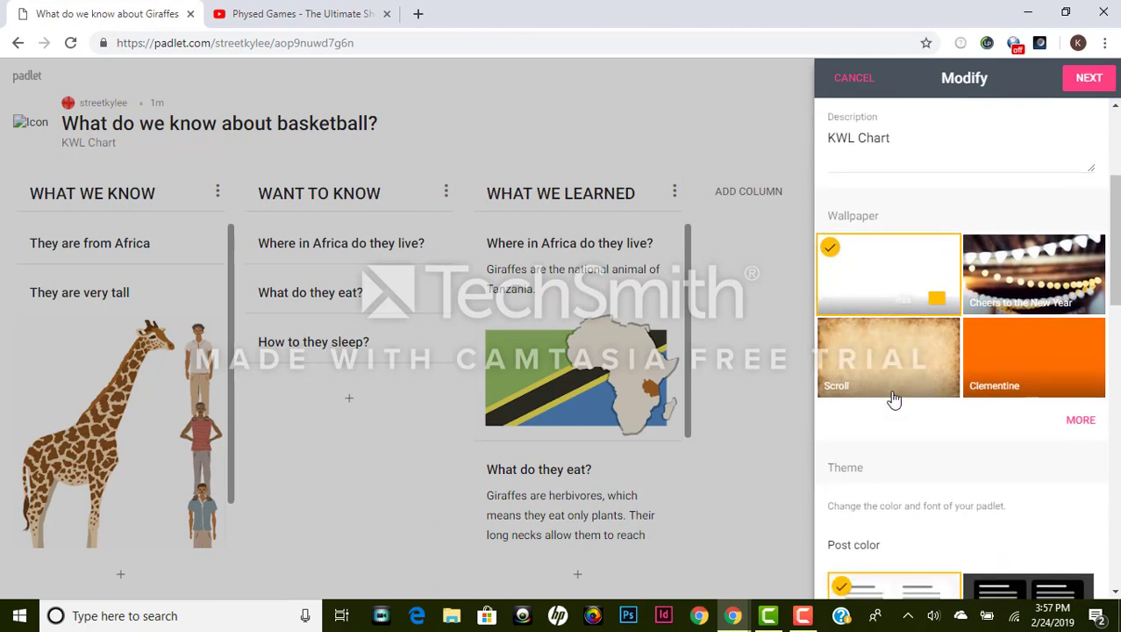
{"action": "scroll", "coordinate": [1014, 412], "scroll_direction": "down", "scroll_amount": 6}
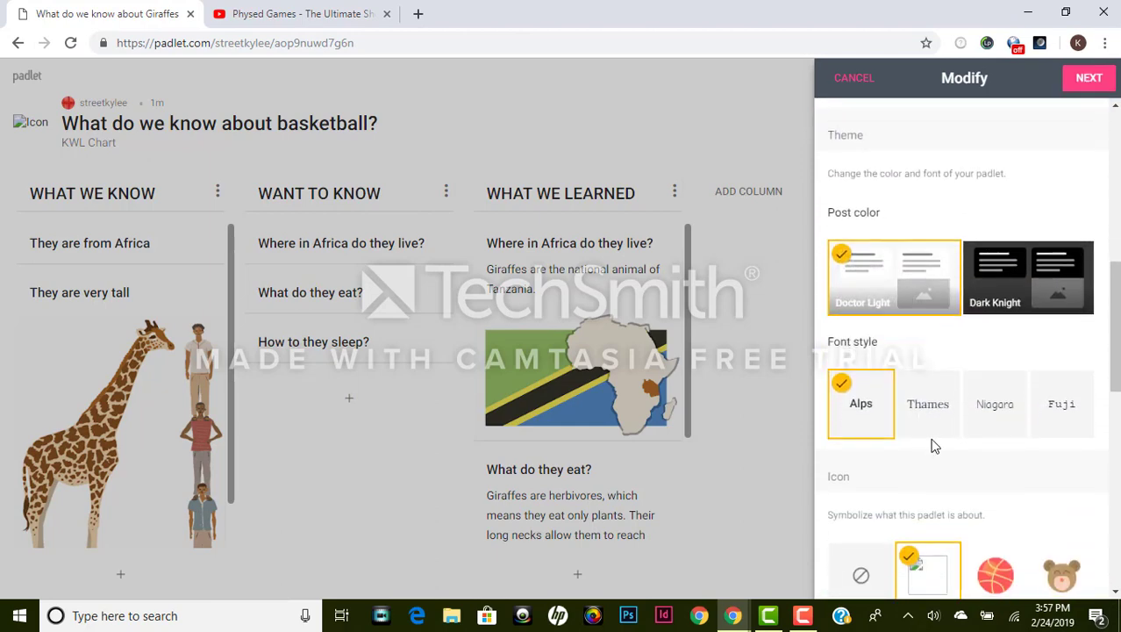
Step: Choose the basketball icon and turn on attribution, the profanity filter and comments
{"action": "left_click", "coordinate": [993, 350]}
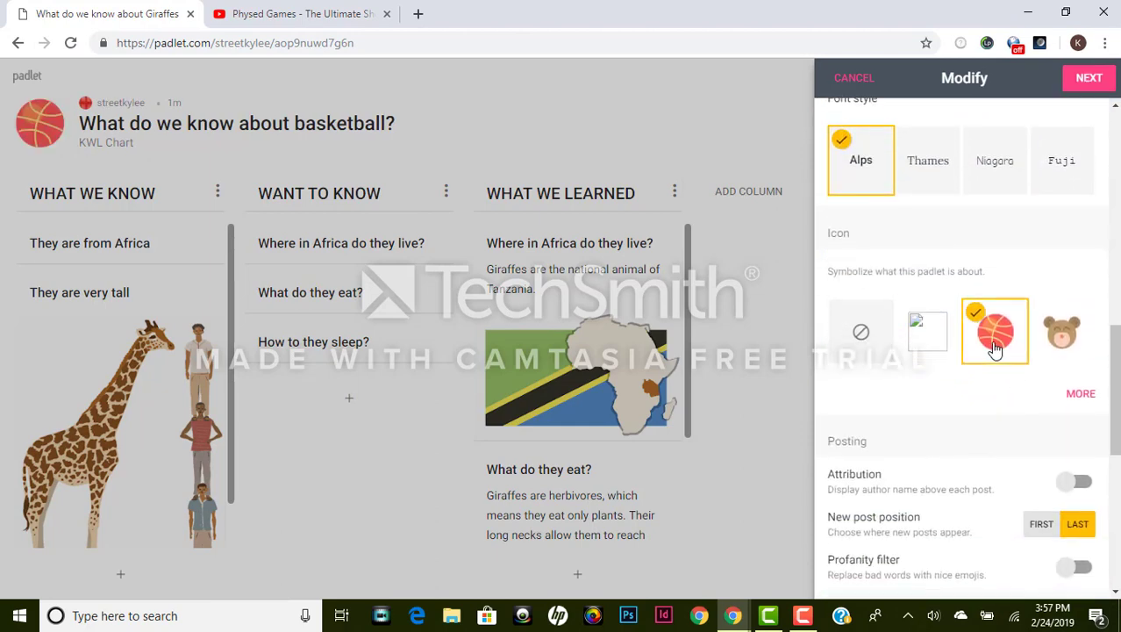
{"action": "scroll", "coordinate": [930, 370], "scroll_direction": "down", "scroll_amount": 1}
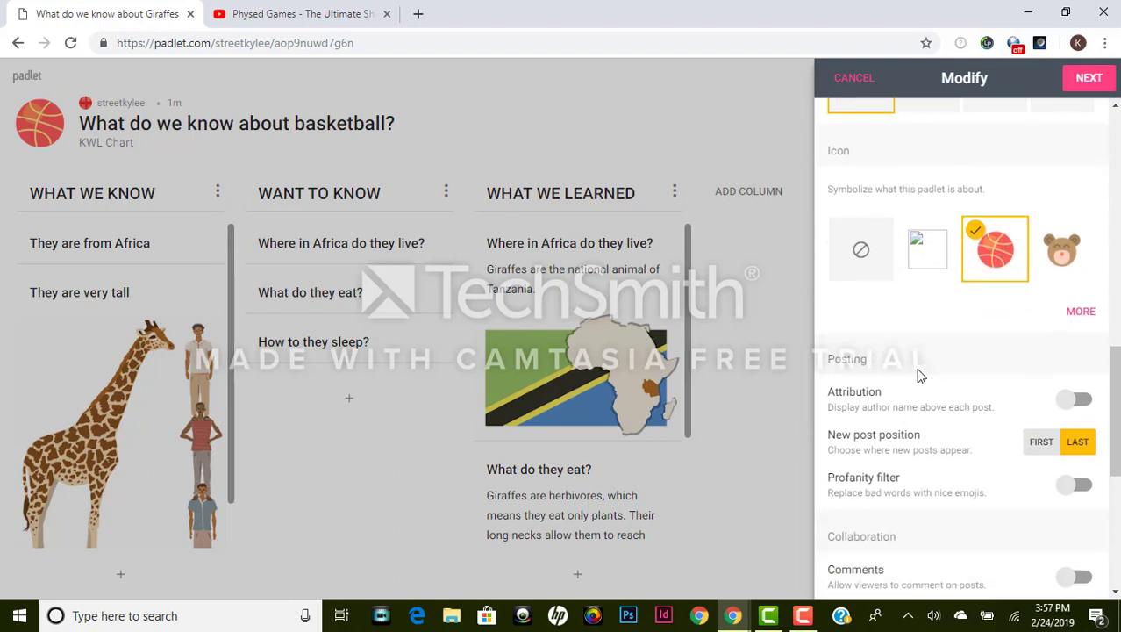
{"action": "left_click", "coordinate": [1072, 400]}
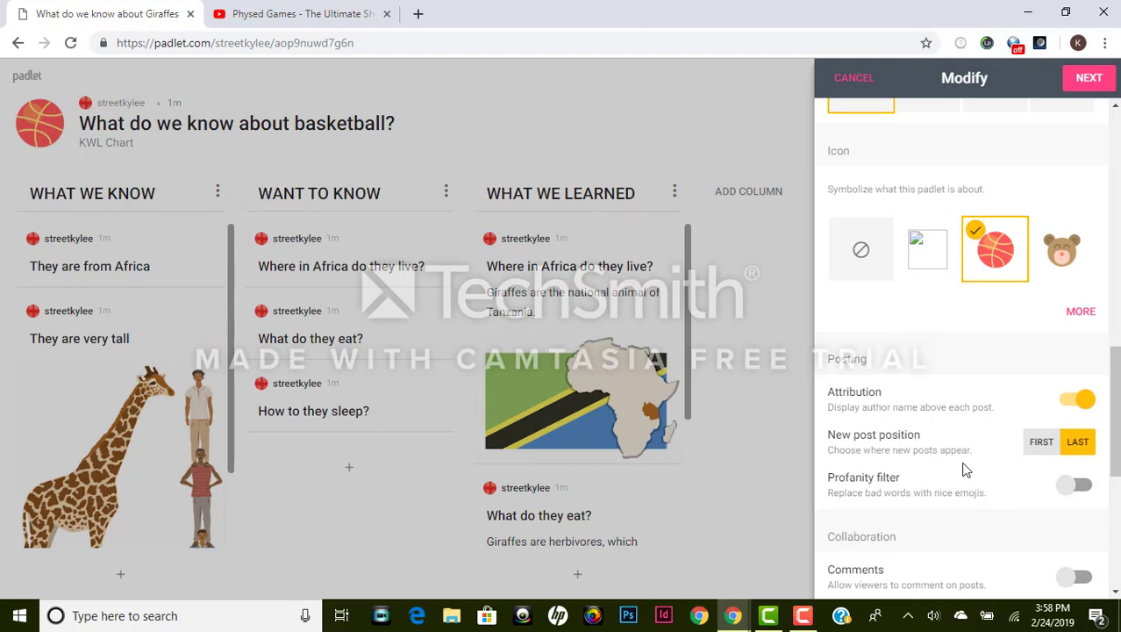
{"action": "left_click", "coordinate": [1076, 493]}
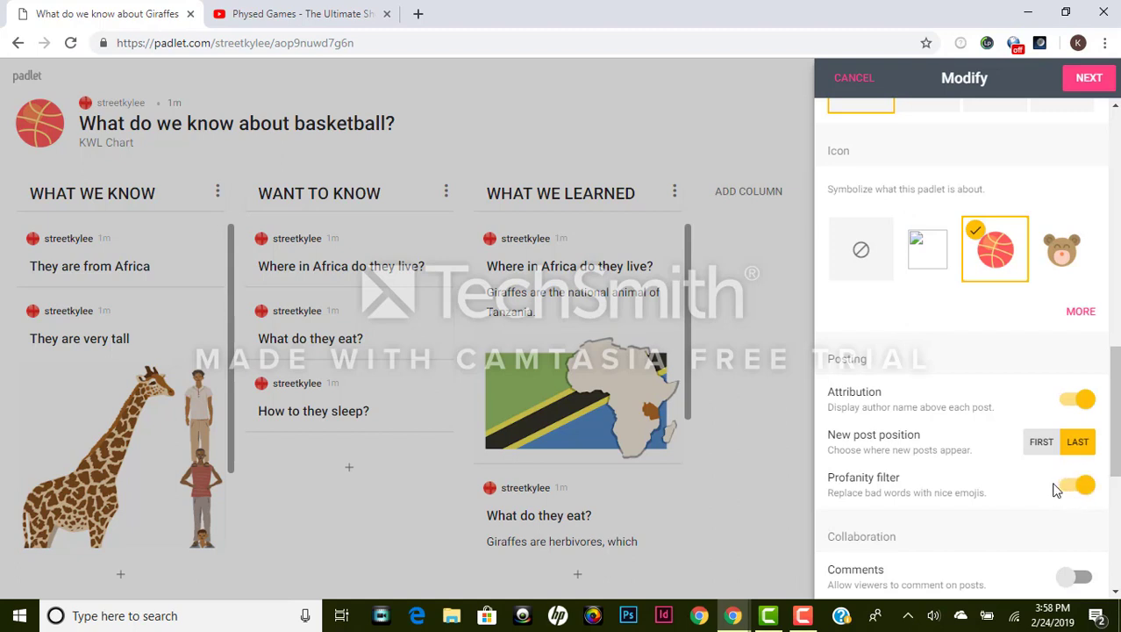
{"action": "scroll", "coordinate": [1055, 487], "scroll_direction": "down", "scroll_amount": 3}
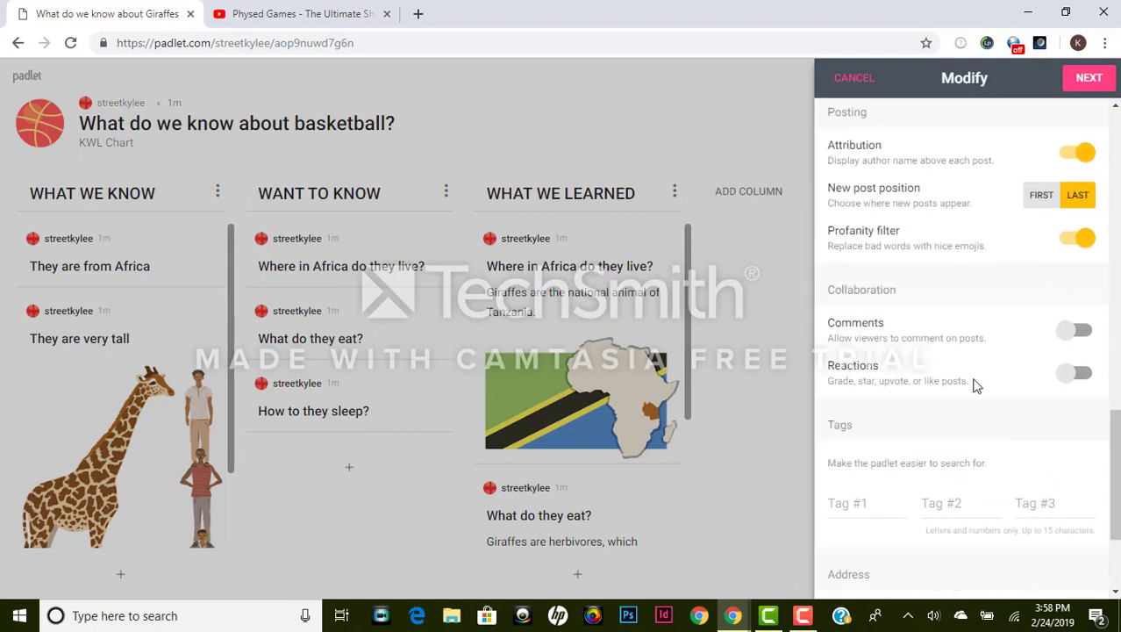
{"action": "left_click", "coordinate": [1076, 330]}
{"action": "scroll", "coordinate": [1006, 354], "scroll_direction": "down", "scroll_amount": 2}
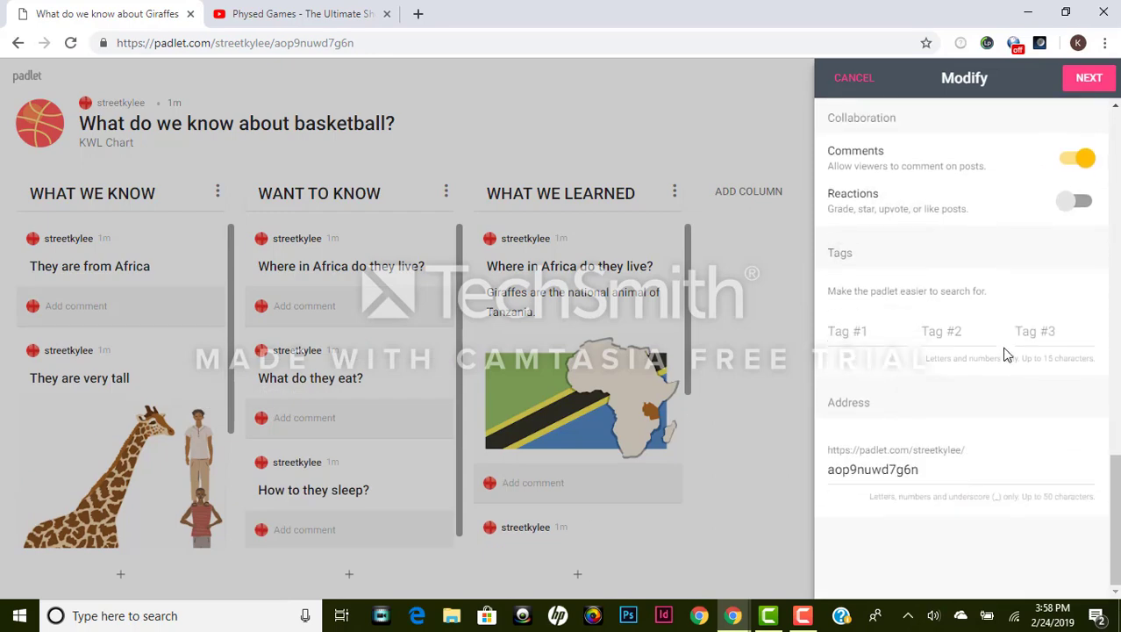
{"action": "scroll", "coordinate": [1009, 303], "scroll_direction": "up", "scroll_amount": 12}
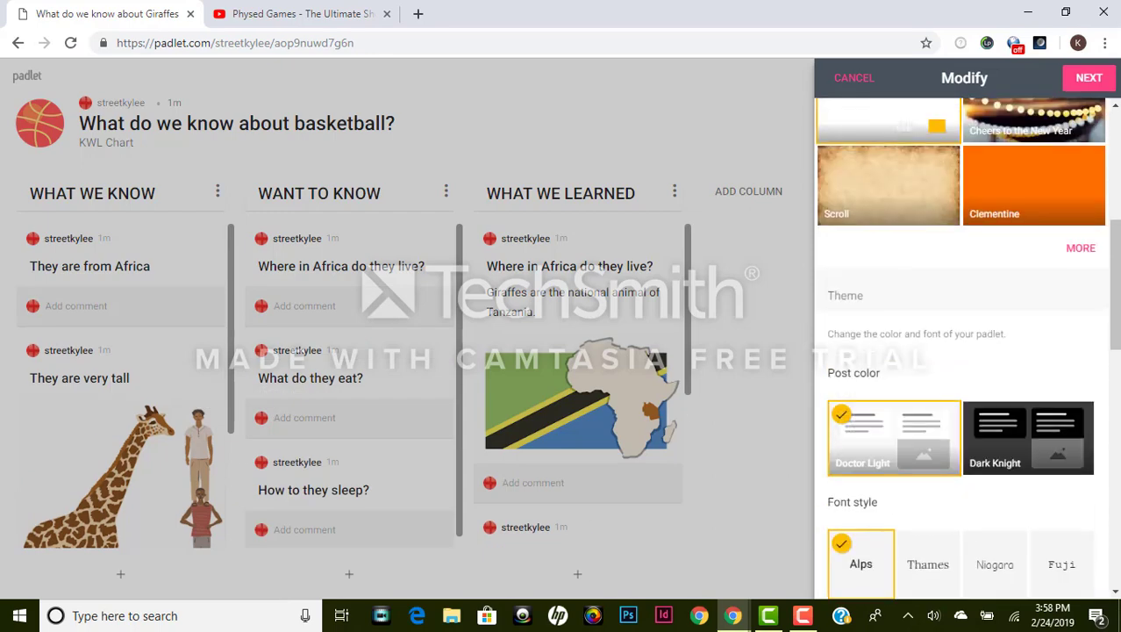
{"action": "scroll", "coordinate": [1098, 127], "scroll_direction": "up", "scroll_amount": 2}
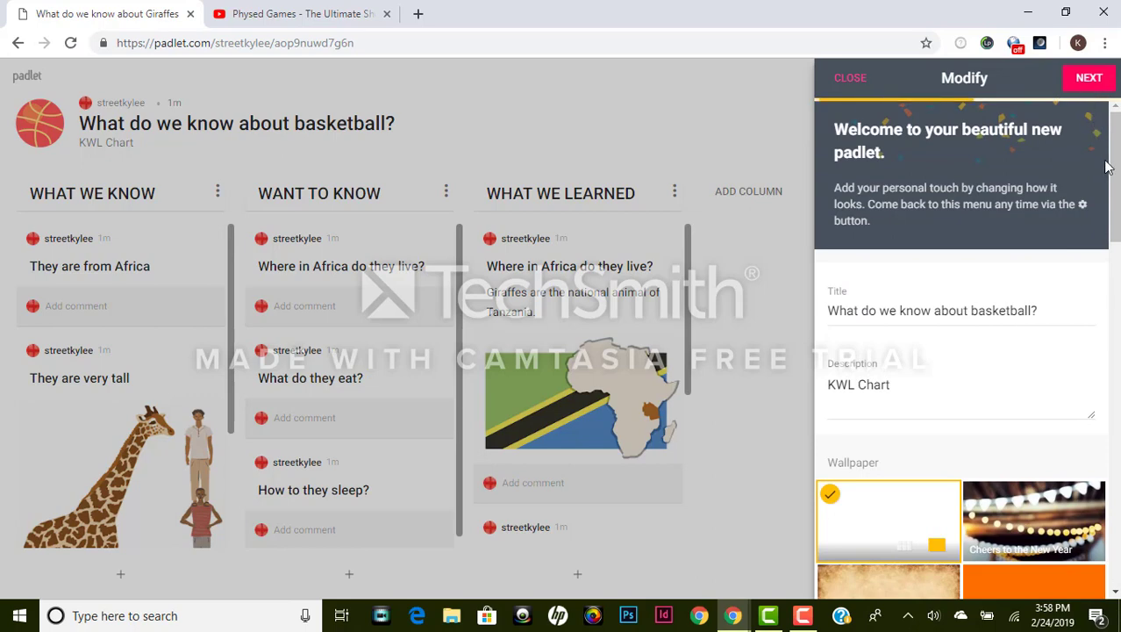
Step: Make the padlet password protected and enter a password
{"action": "left_click", "coordinate": [1088, 80]}
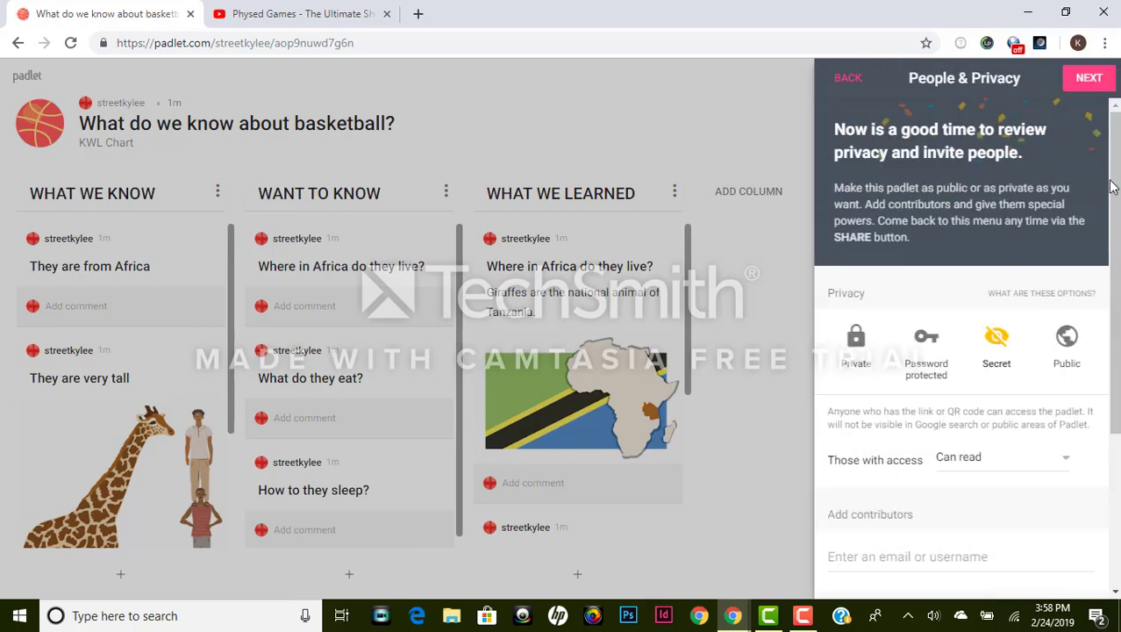
{"action": "left_click", "coordinate": [926, 346]}
{"action": "left_click", "coordinate": [949, 458]}
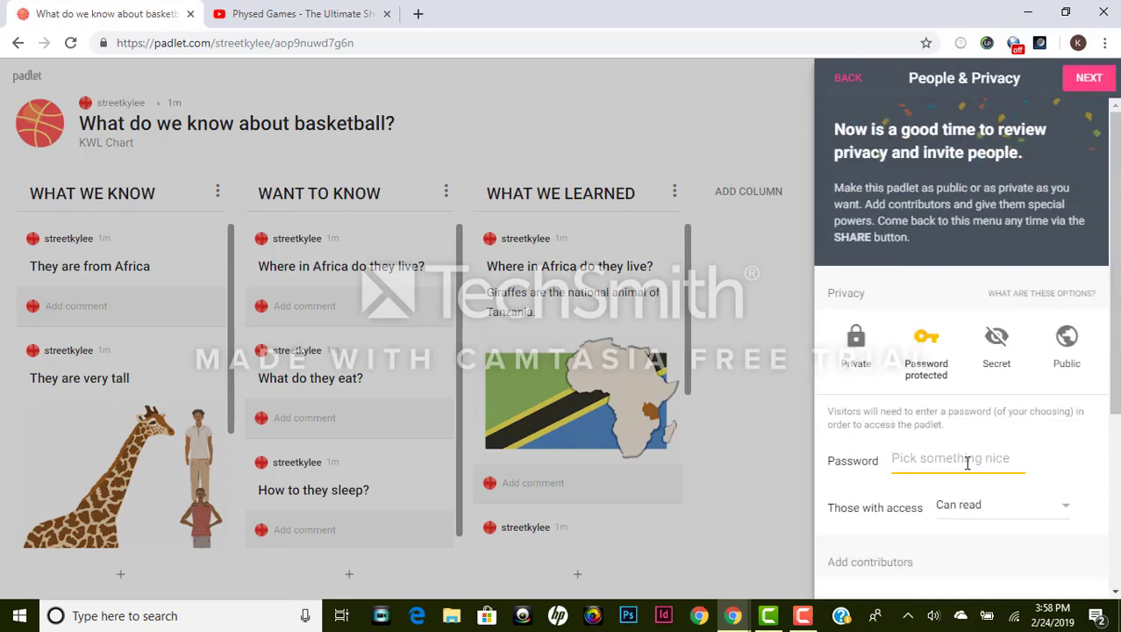
{"action": "type", "text": "basketball"}
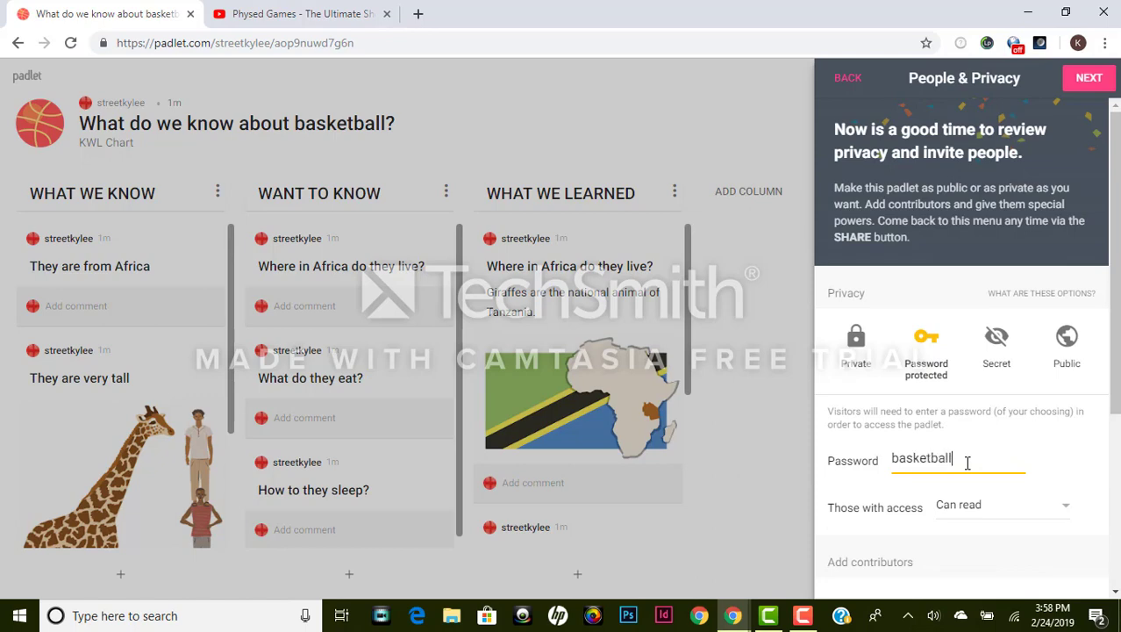
Step: Set visitors with access to Can write and finish setup to reveal the board
{"action": "left_click", "coordinate": [1002, 505]}
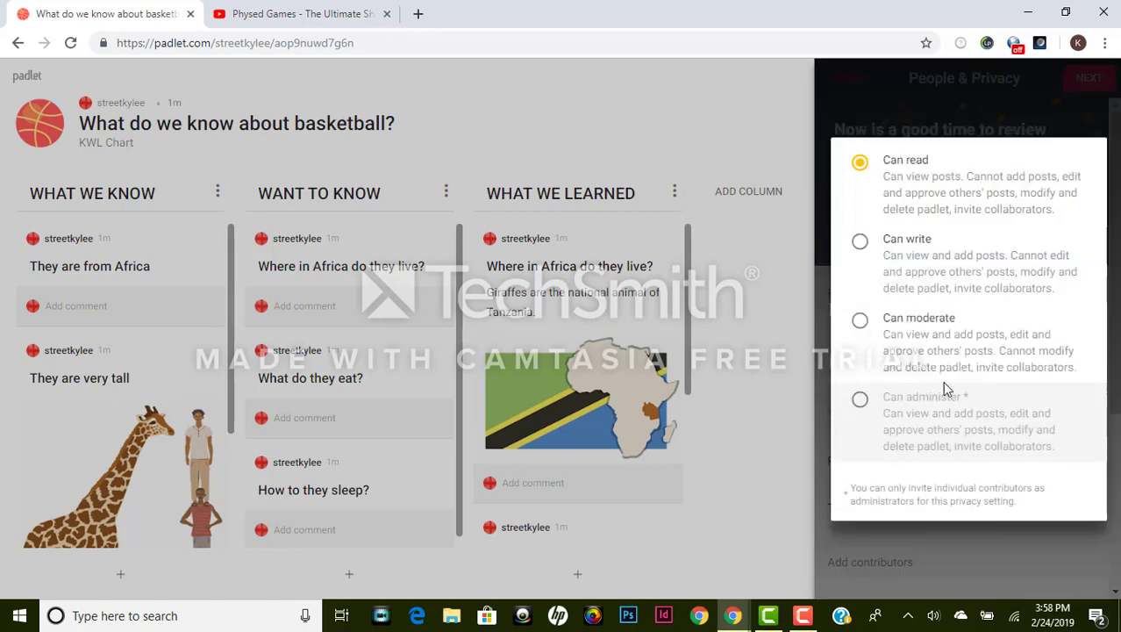
{"action": "left_click", "coordinate": [915, 262]}
{"action": "scroll", "coordinate": [1056, 355], "scroll_direction": "down", "scroll_amount": 3}
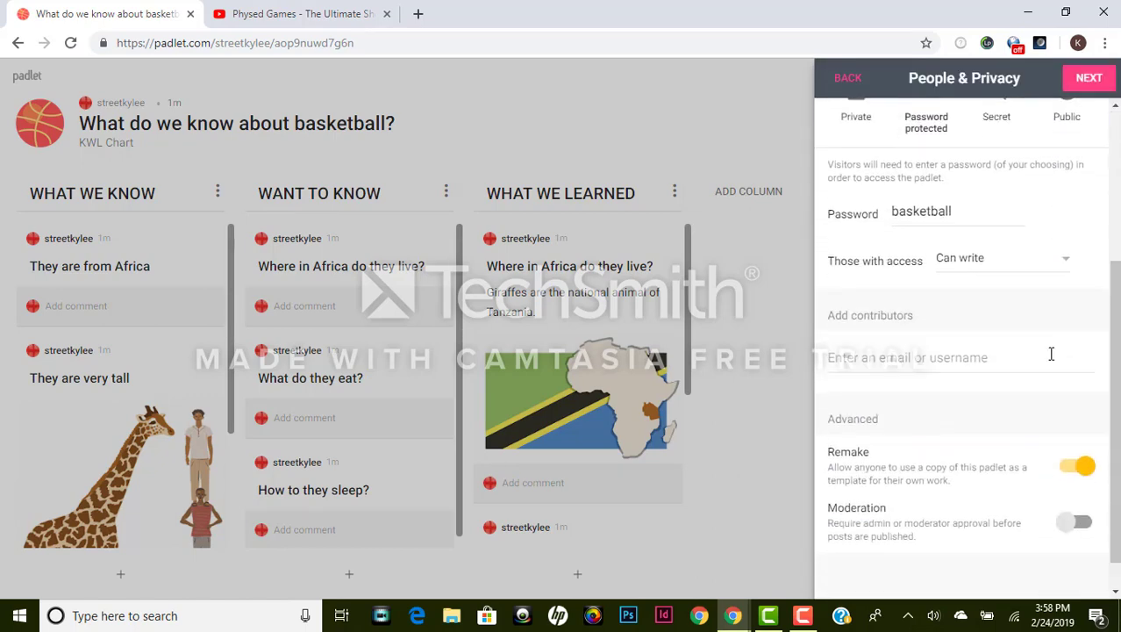
{"action": "scroll", "coordinate": [1004, 331], "scroll_direction": "down", "scroll_amount": 1}
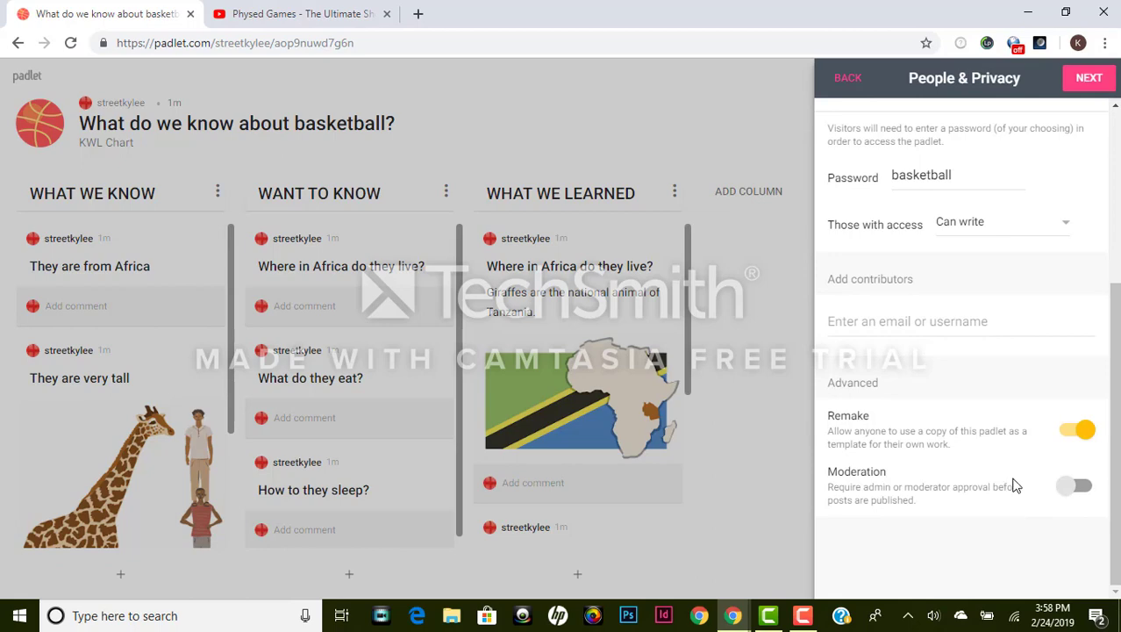
{"action": "scroll", "coordinate": [1015, 486], "scroll_direction": "up", "scroll_amount": 5}
{"action": "left_click", "coordinate": [1089, 77]}
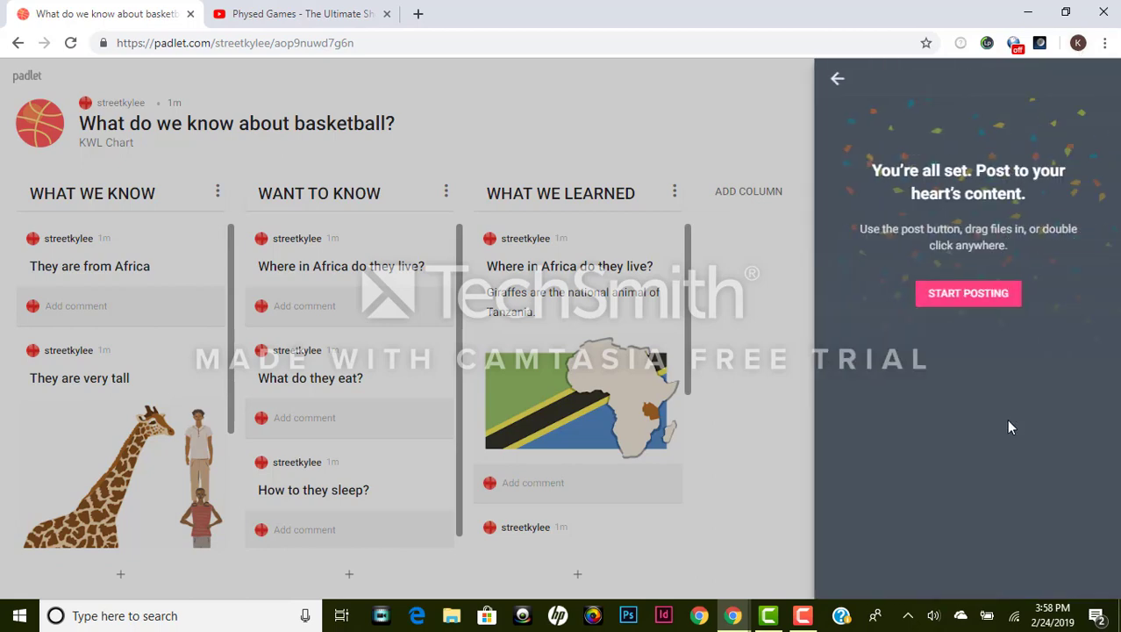
{"action": "left_click", "coordinate": [953, 307]}
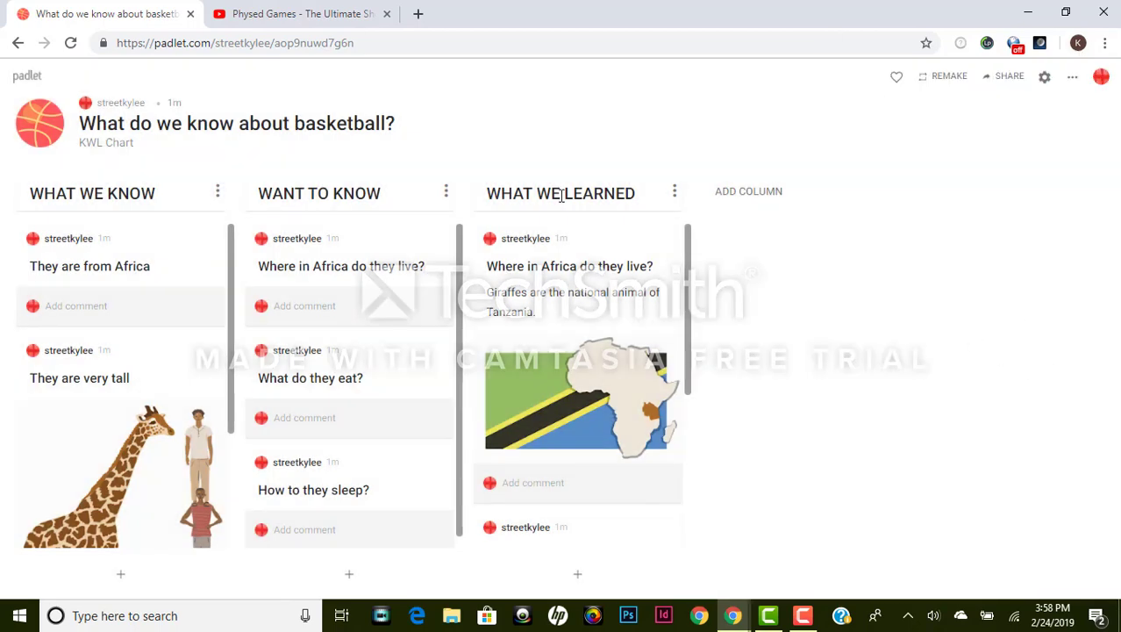
Step: Retype the first WHAT WE KNOW post from 'They are from Africa' to 'You play it with a ball.'
{"action": "scroll", "coordinate": [24, 272], "scroll_direction": "down", "scroll_amount": 2}
{"action": "scroll", "coordinate": [24, 289], "scroll_direction": "up", "scroll_amount": 2}
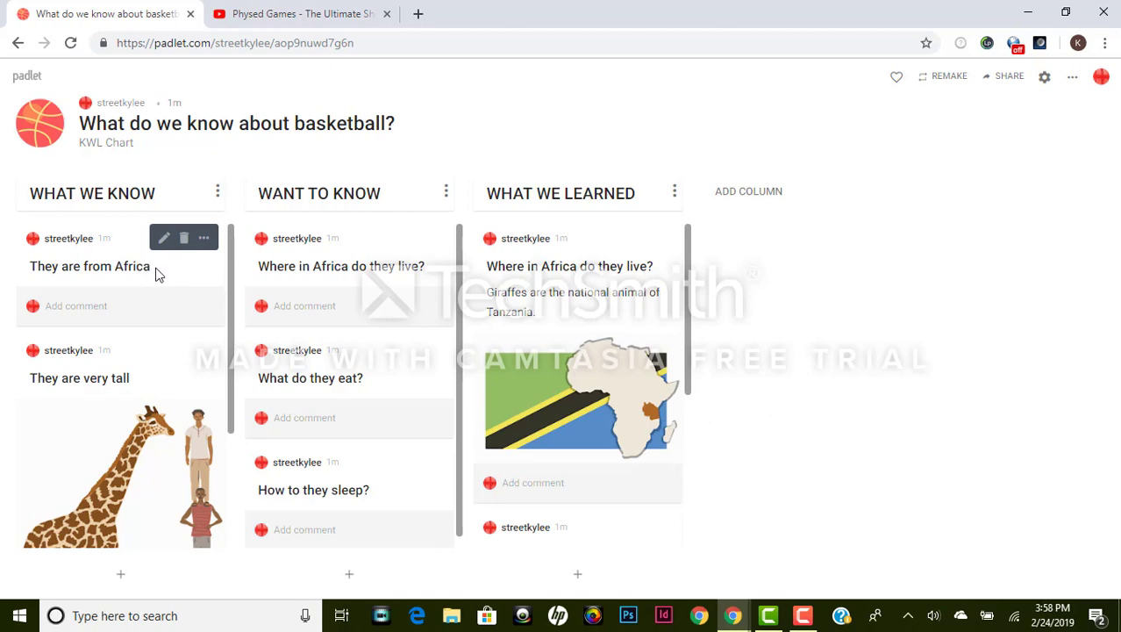
{"action": "mouse_move", "coordinate": [157, 274]}
{"action": "left_mouse_down"}
{"action": "mouse_move", "coordinate": [115, 260]}
{"action": "mouse_move", "coordinate": [150, 264]}
{"action": "mouse_move", "coordinate": [154, 275]}
{"action": "left_mouse_up"}
{"action": "left_click", "coordinate": [138, 268]}
{"action": "left_click_drag", "start_coordinate": [153, 268], "coordinate": [10, 279]}
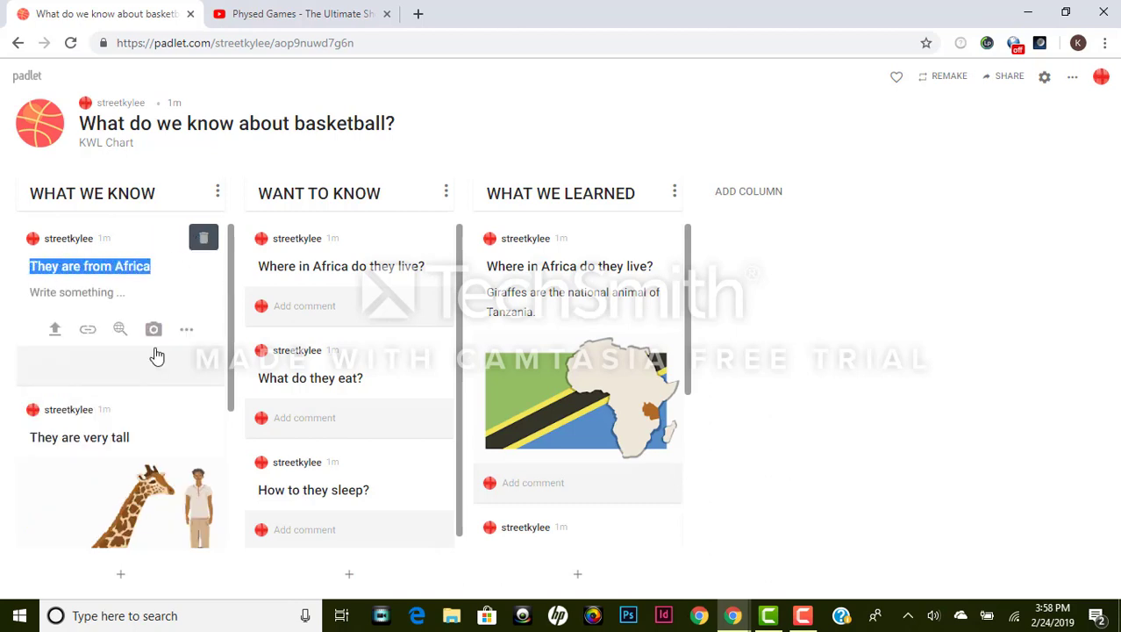
{"action": "type", "text": "Y"}
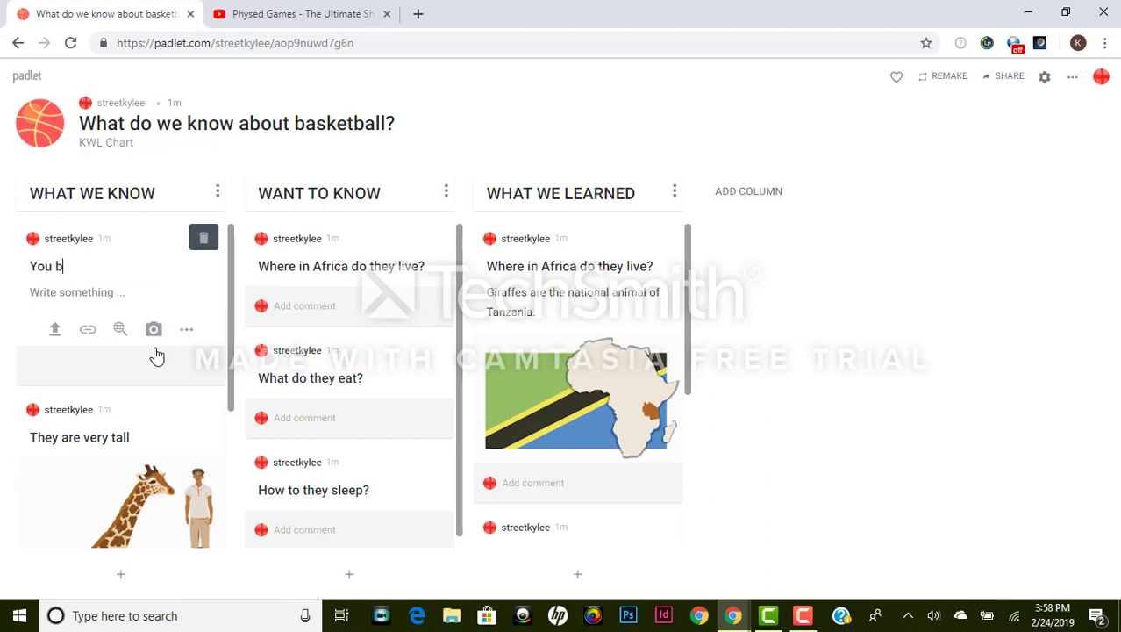
{"action": "type", "text": "ou play it with a ball."}
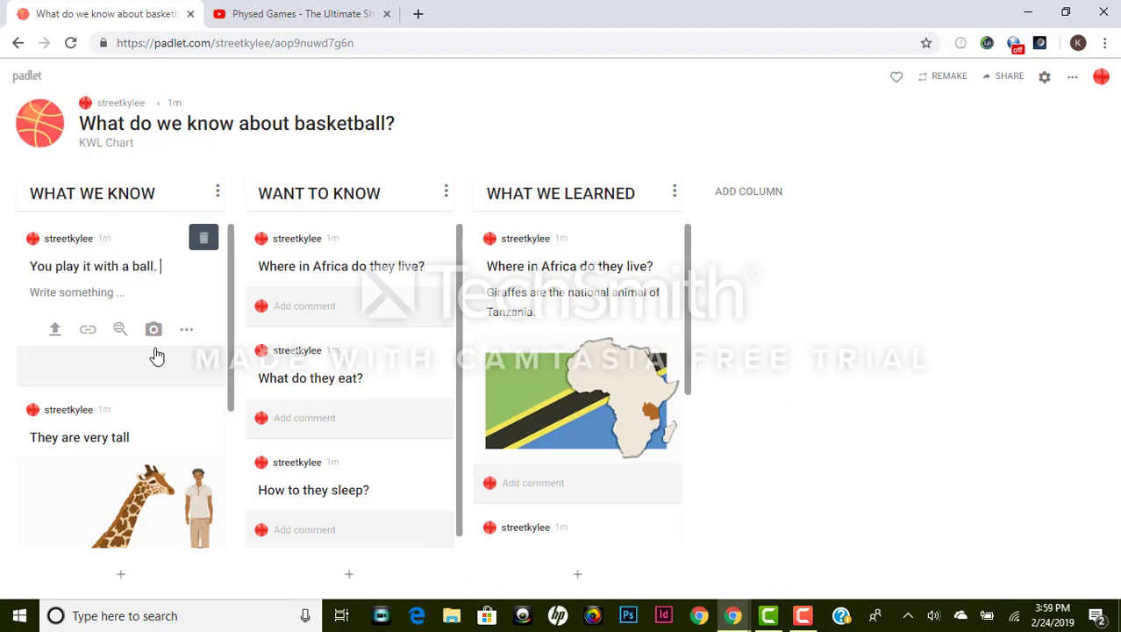
{"action": "scroll", "coordinate": [142, 329], "scroll_direction": "down", "scroll_amount": 3}
{"action": "scroll", "coordinate": [180, 304], "scroll_direction": "up", "scroll_amount": 2}
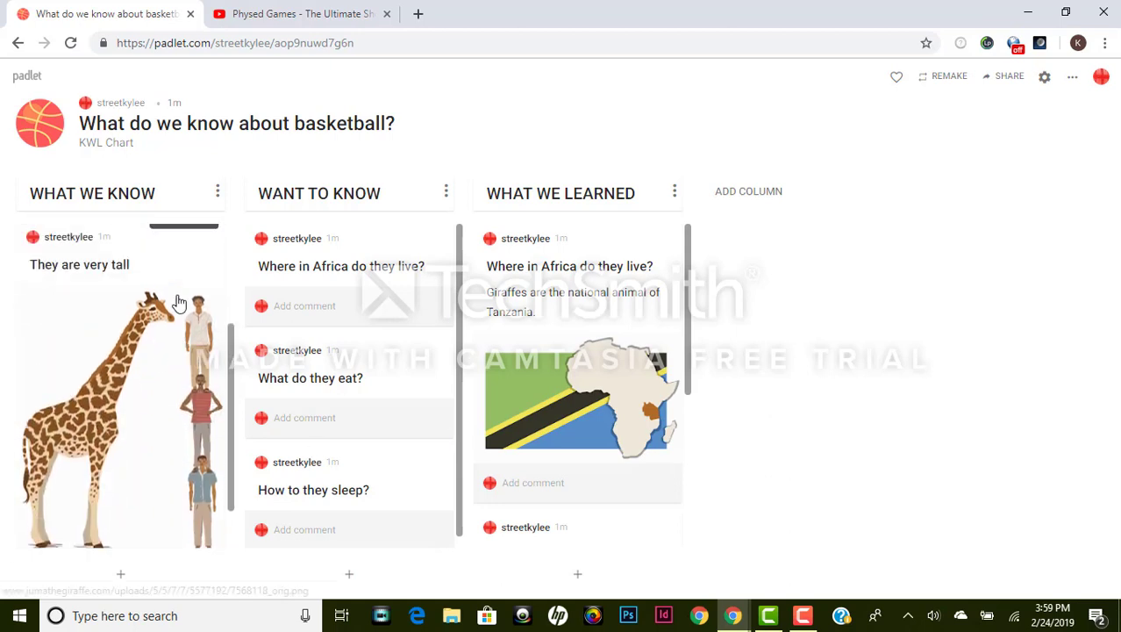
Step: Delete the 'They are very tall' post and the three giraffe WANT TO KNOW questions
{"action": "left_click", "coordinate": [184, 318]}
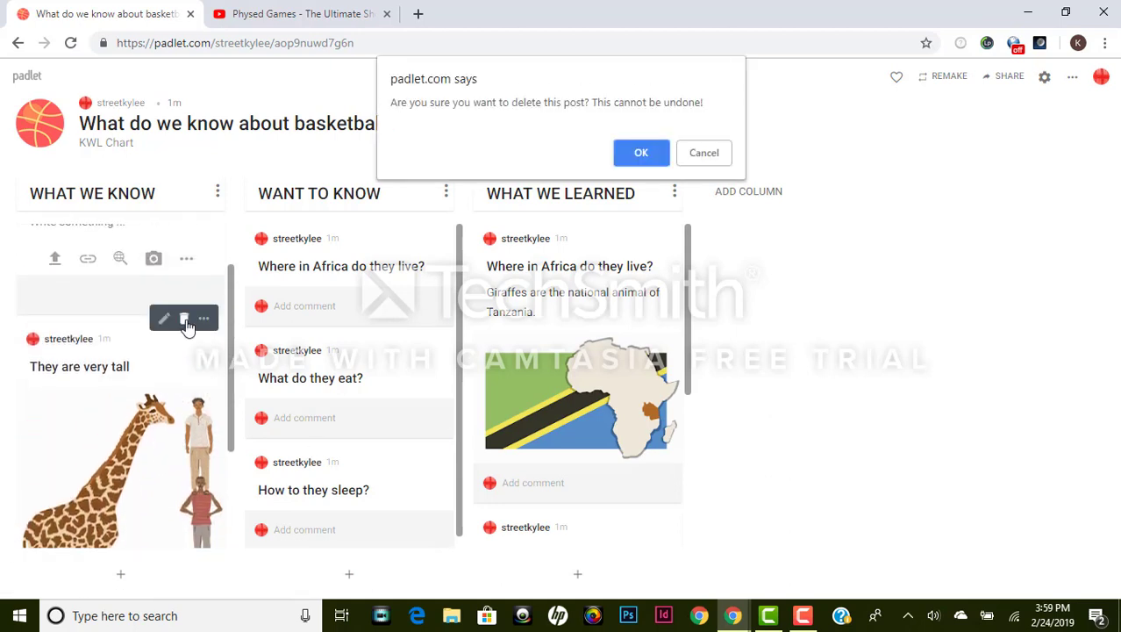
{"action": "left_click", "coordinate": [651, 158]}
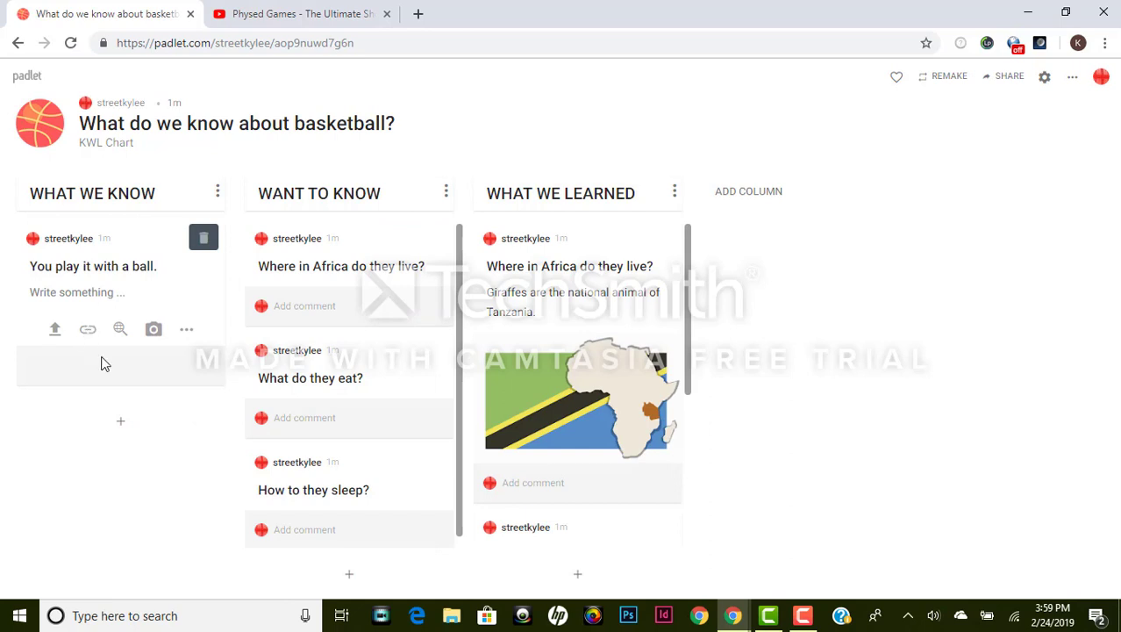
{"action": "left_click", "coordinate": [413, 239]}
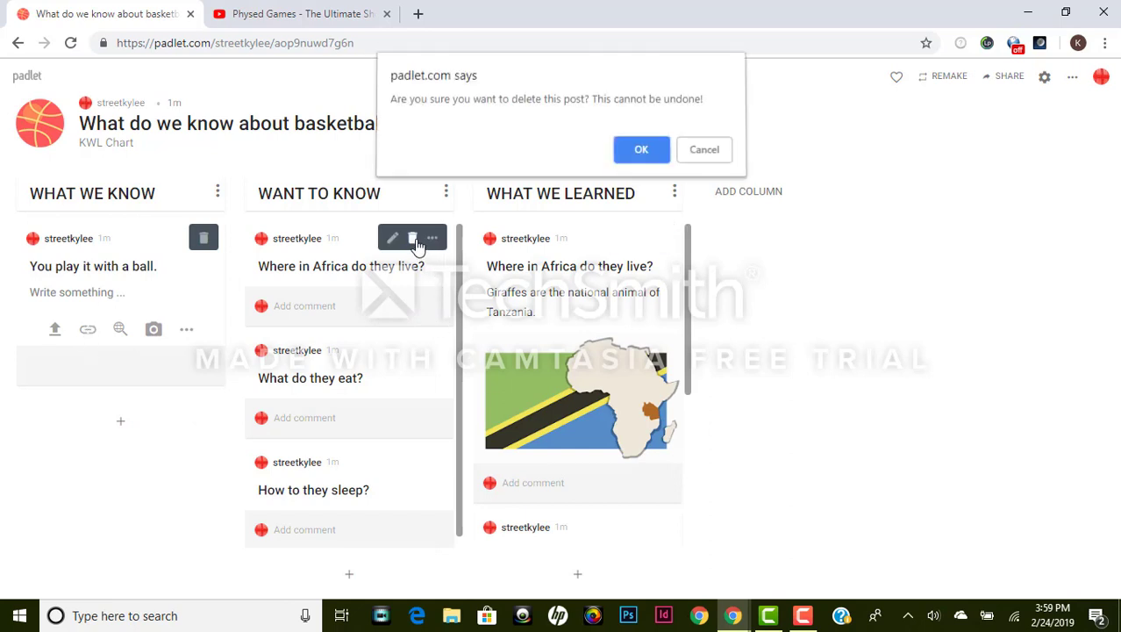
{"action": "left_click", "coordinate": [641, 156]}
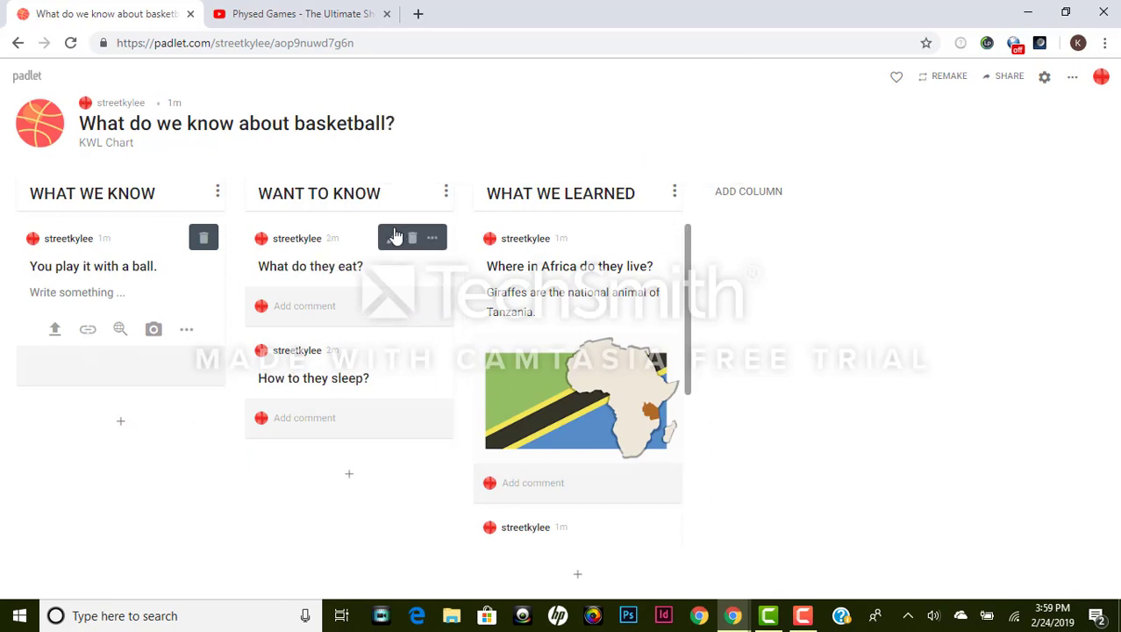
{"action": "left_click", "coordinate": [413, 238]}
{"action": "left_click", "coordinate": [640, 155]}
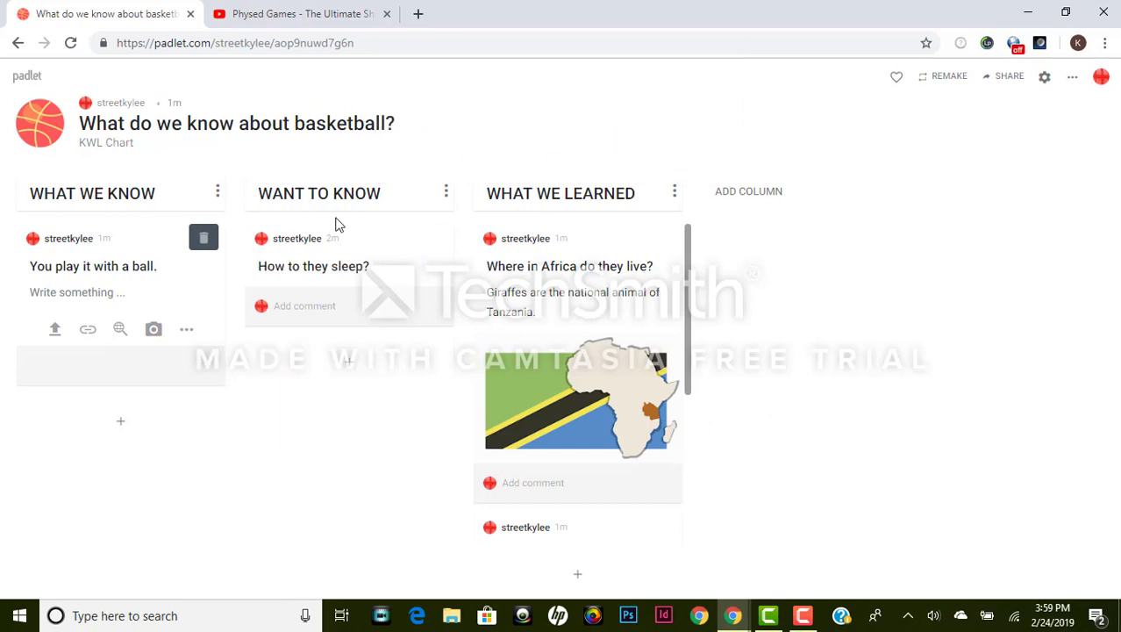
{"action": "left_click", "coordinate": [412, 239]}
{"action": "left_click", "coordinate": [644, 156]}
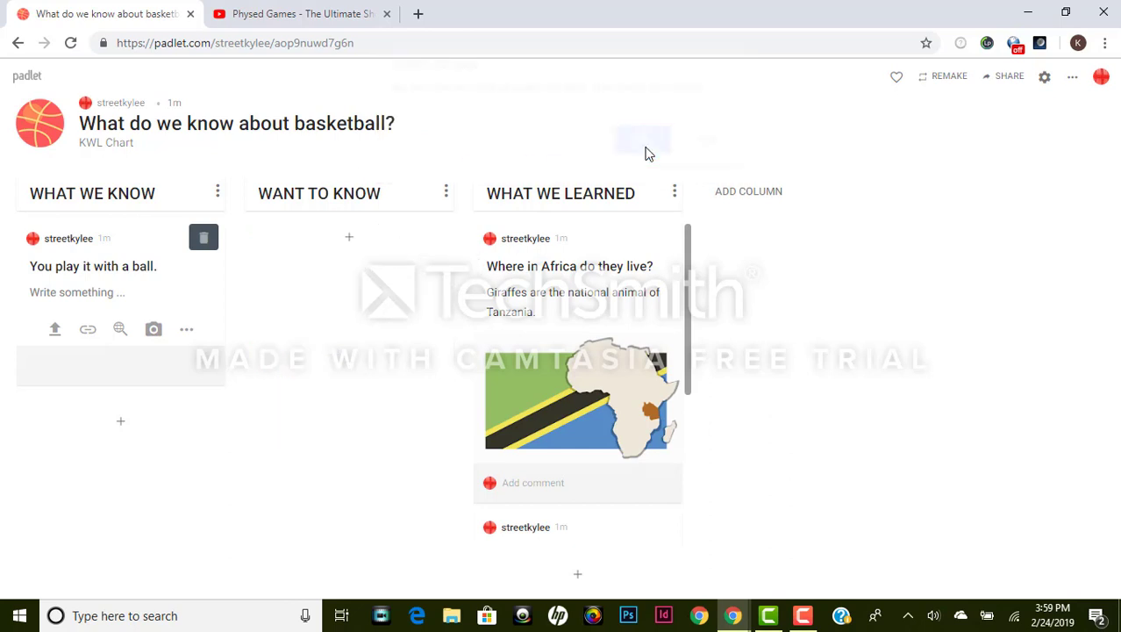
Step: Delete the 'Where in Africa' and 'What do they eat?' posts under WHAT WE LEARNED
{"action": "left_click", "coordinate": [642, 242]}
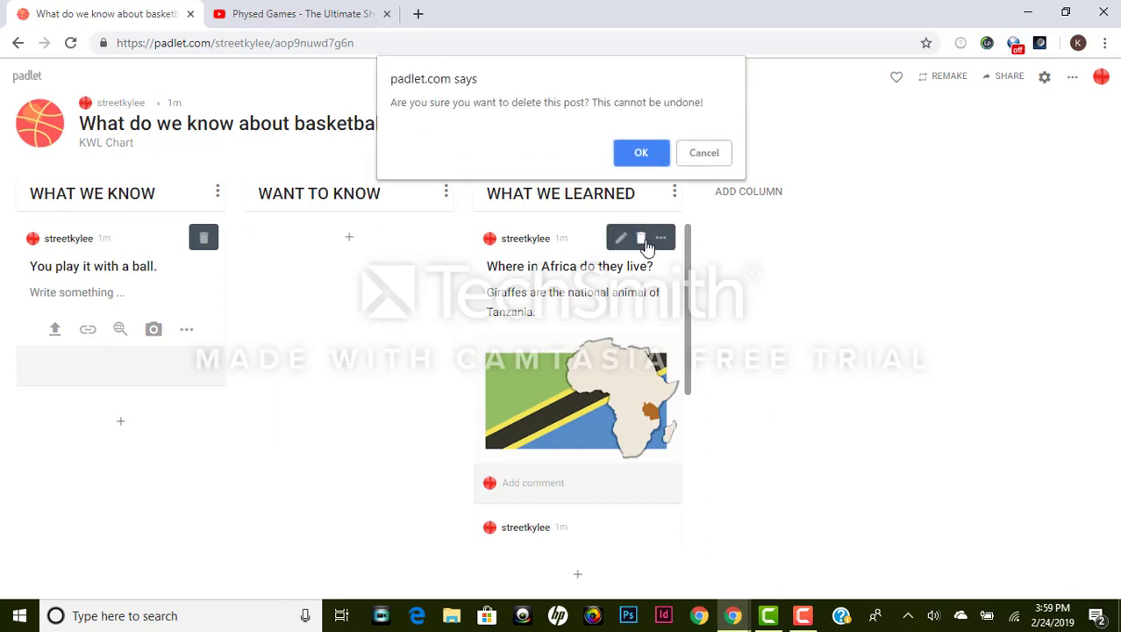
{"action": "left_click", "coordinate": [628, 155]}
{"action": "left_click", "coordinate": [643, 239]}
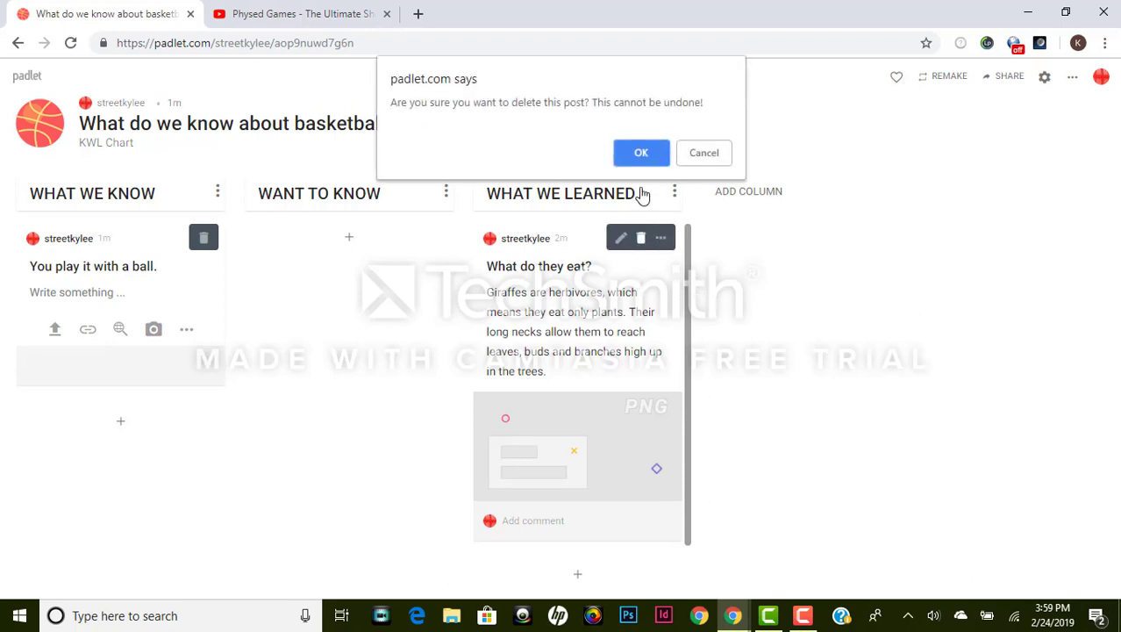
{"action": "left_click", "coordinate": [643, 154]}
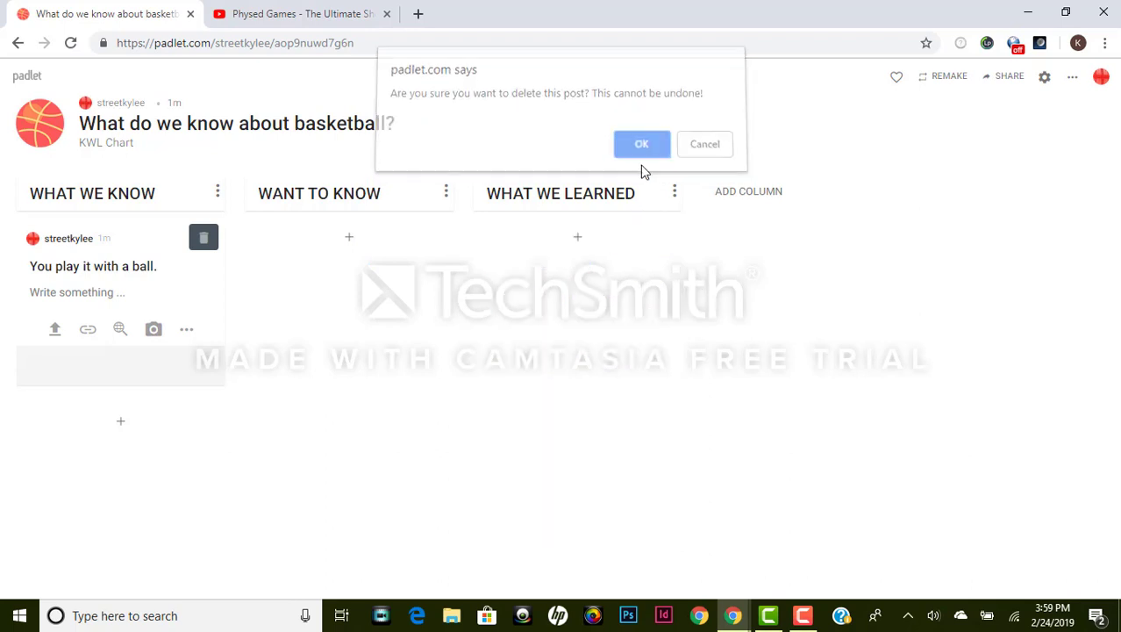
Step: Post 'How to shoot a layup.' in WANT TO KNOW and define a traveling violation in WHAT WE LEARNED
{"action": "left_click", "coordinate": [350, 239]}
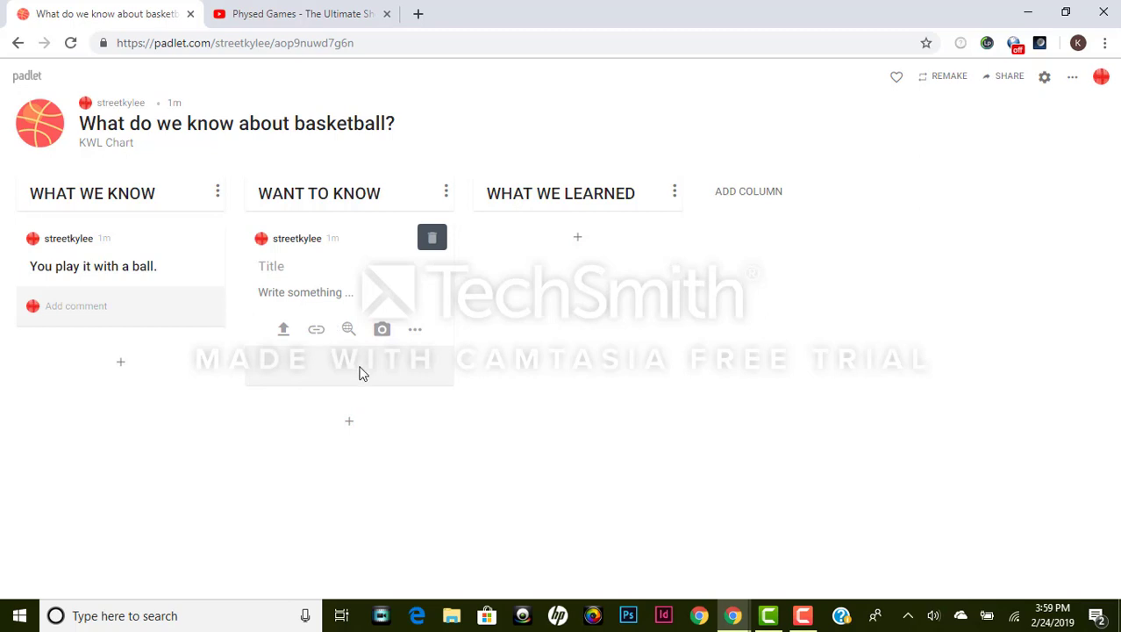
{"action": "type", "text": "How to shoot a layup."}
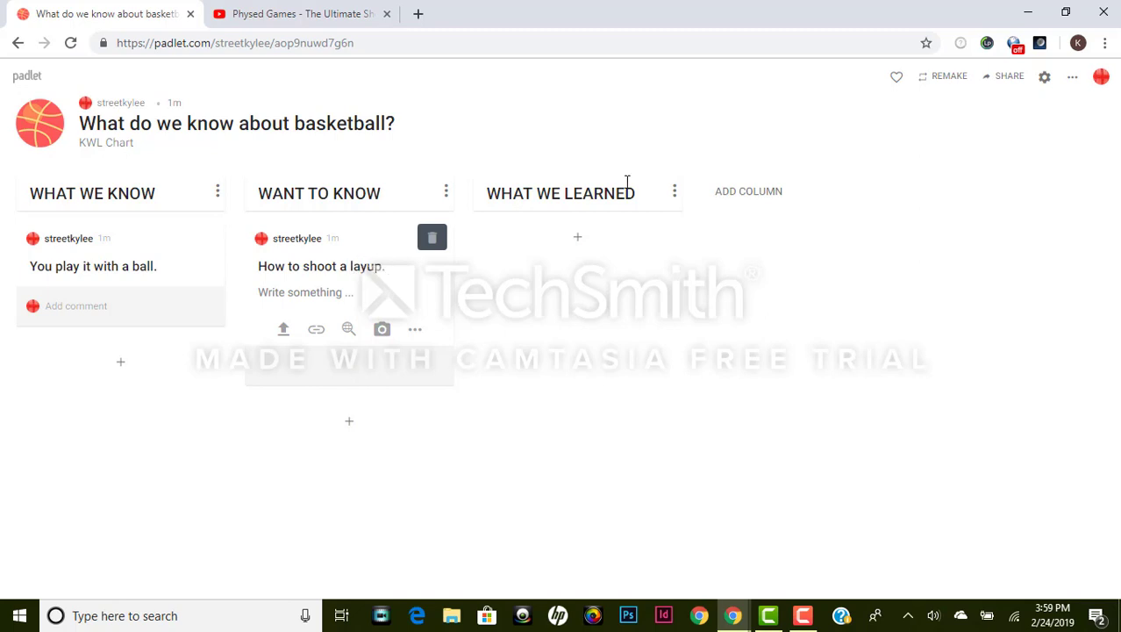
{"action": "left_click", "coordinate": [578, 239]}
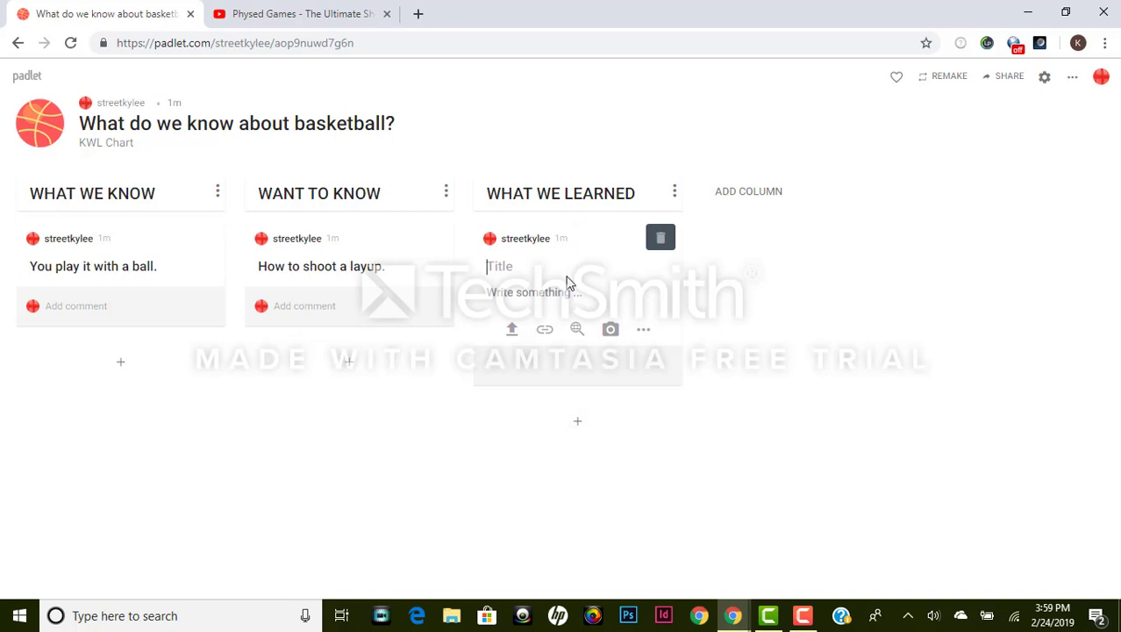
{"action": "type", "text": "A t"}
{"action": "type", "text": "raveling vio"}
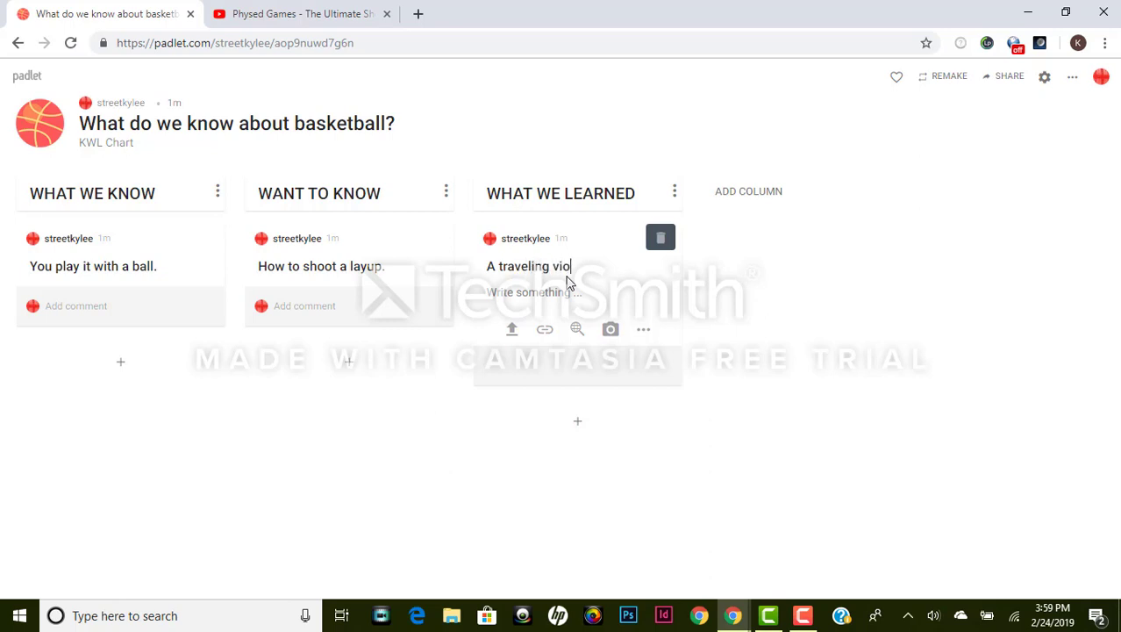
{"action": "type", "text": "lation occurs when "}
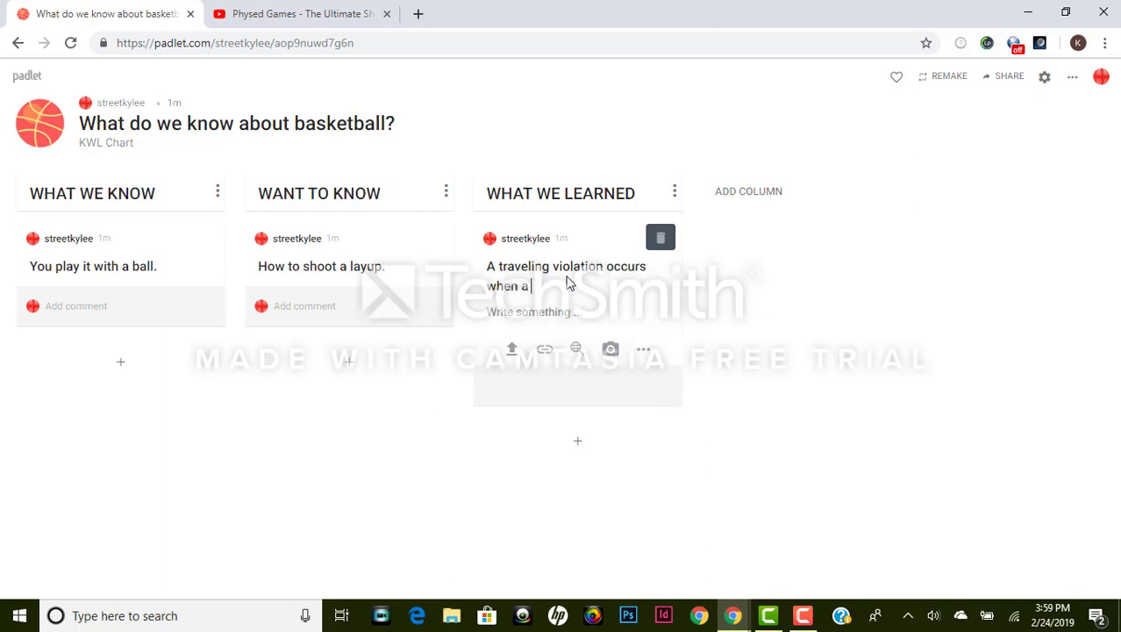
{"action": "type", "text": "a player takes more than two steps with the ball"}
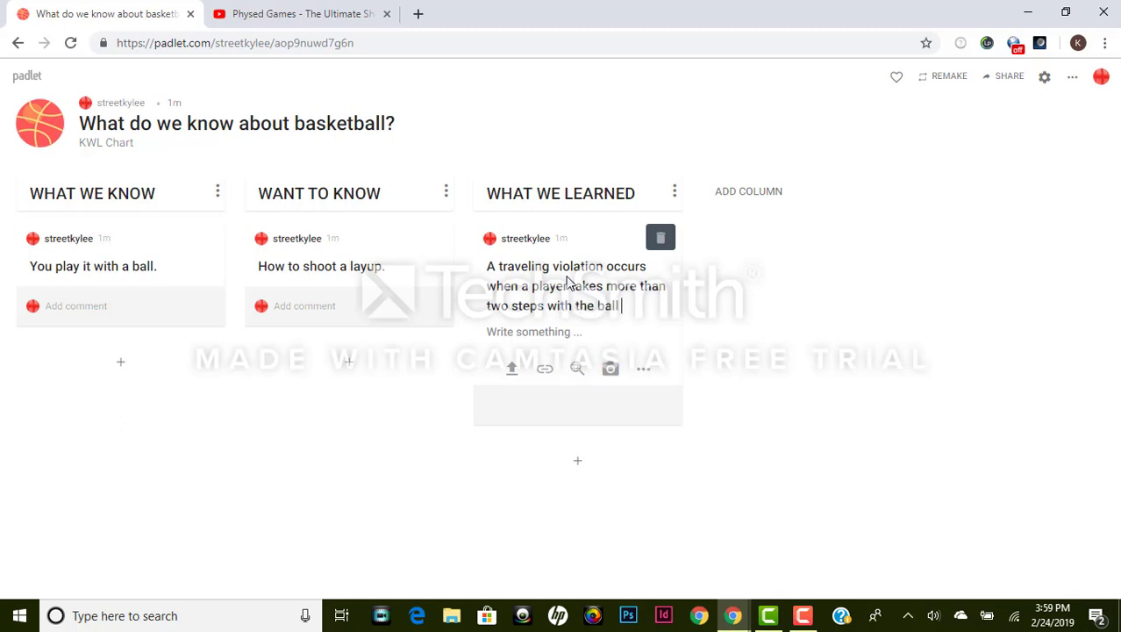
{"action": "type", "text": " without dribbling."}
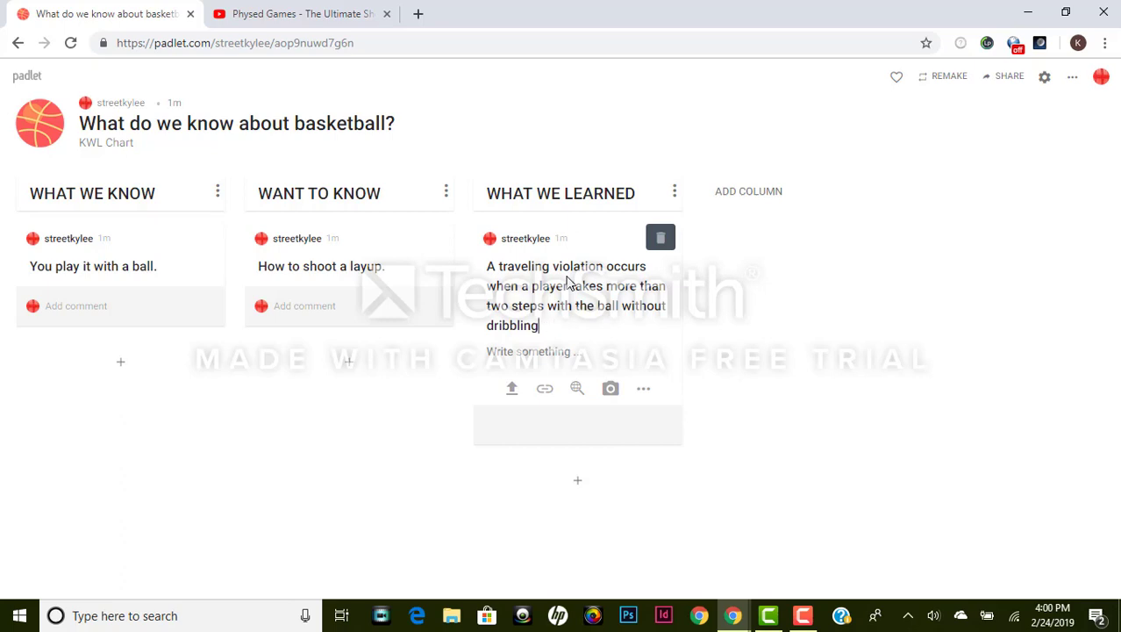
{"action": "left_click", "coordinate": [889, 453]}
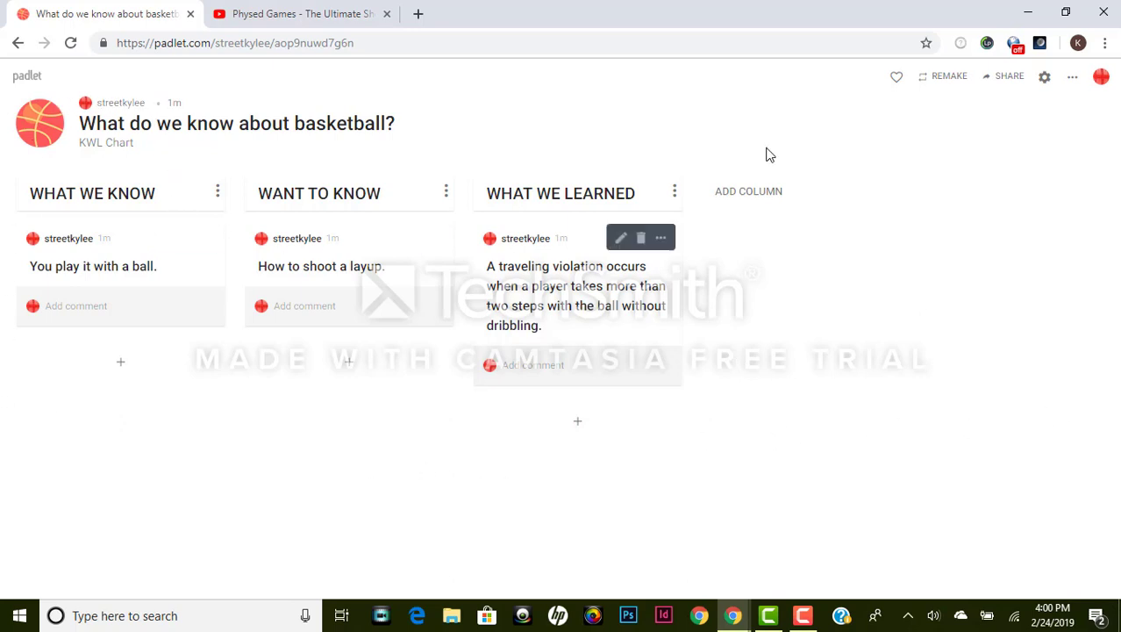
Step: Open the board's Modify settings and browse the full wallpaper gallery
{"action": "left_click", "coordinate": [1078, 80]}
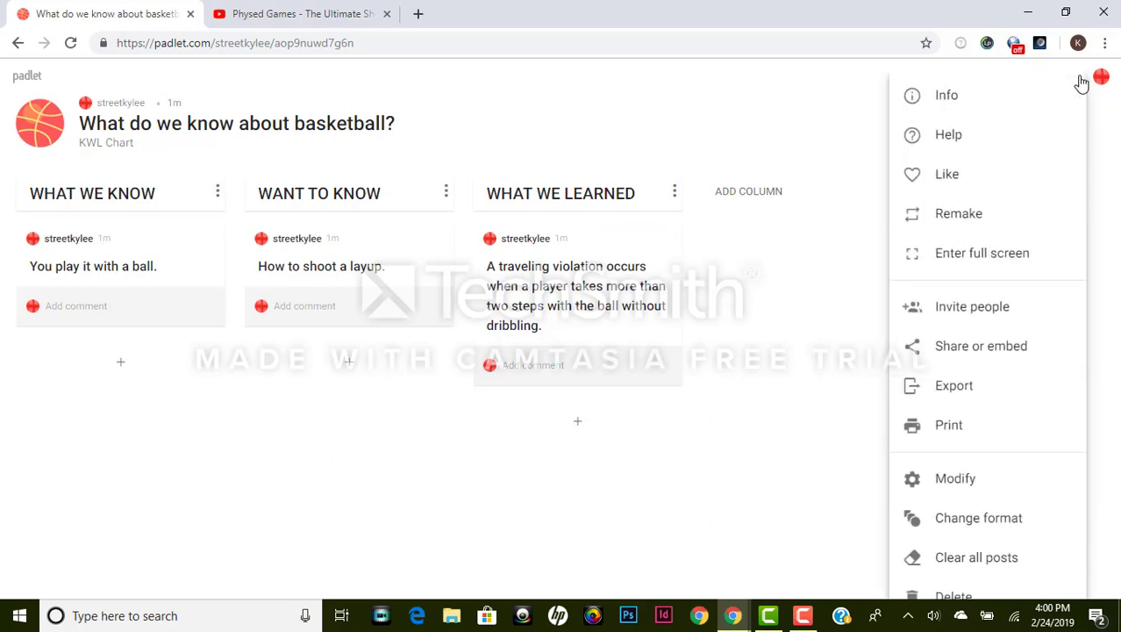
{"action": "left_click", "coordinate": [974, 481]}
{"action": "scroll", "coordinate": [981, 310], "scroll_direction": "down", "scroll_amount": 2}
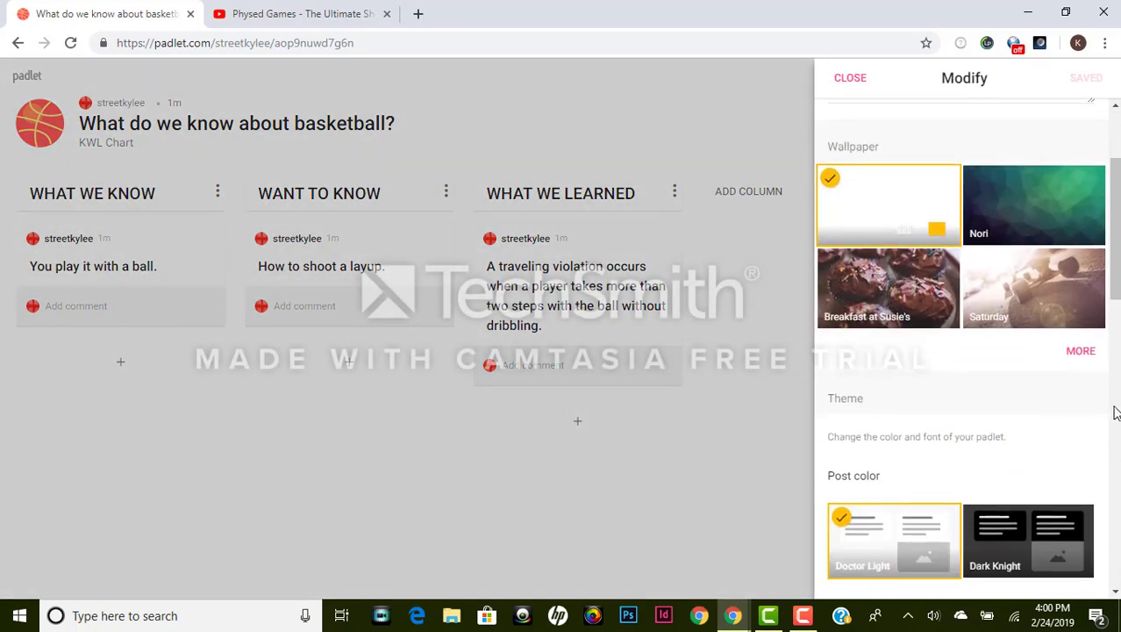
{"action": "left_click", "coordinate": [1081, 351]}
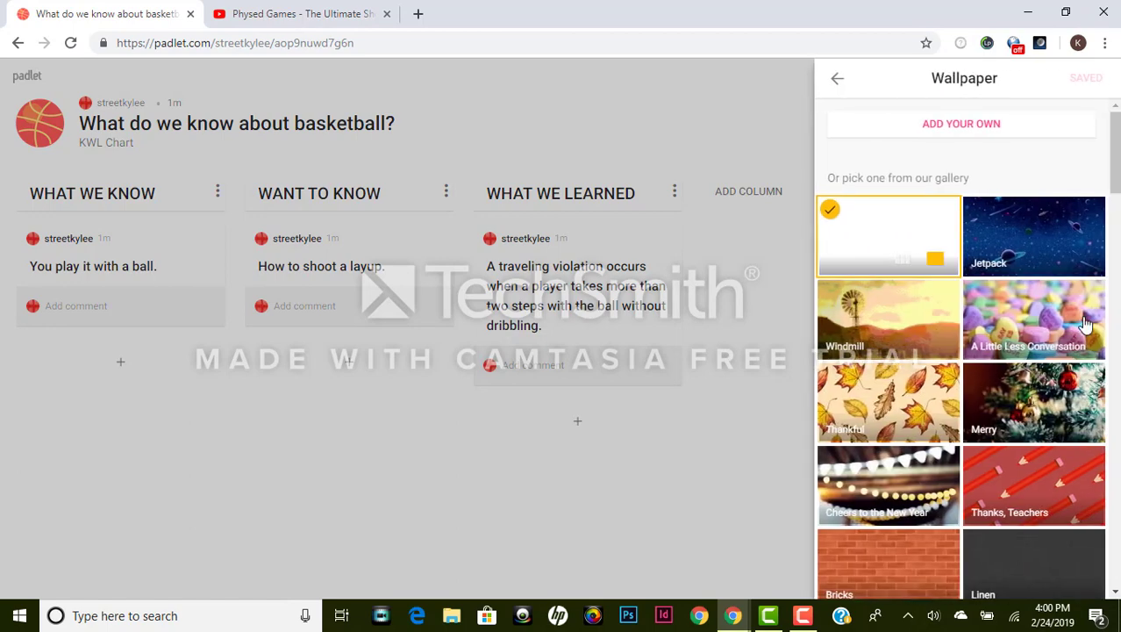
{"action": "scroll", "coordinate": [1000, 260], "scroll_direction": "down", "scroll_amount": 2}
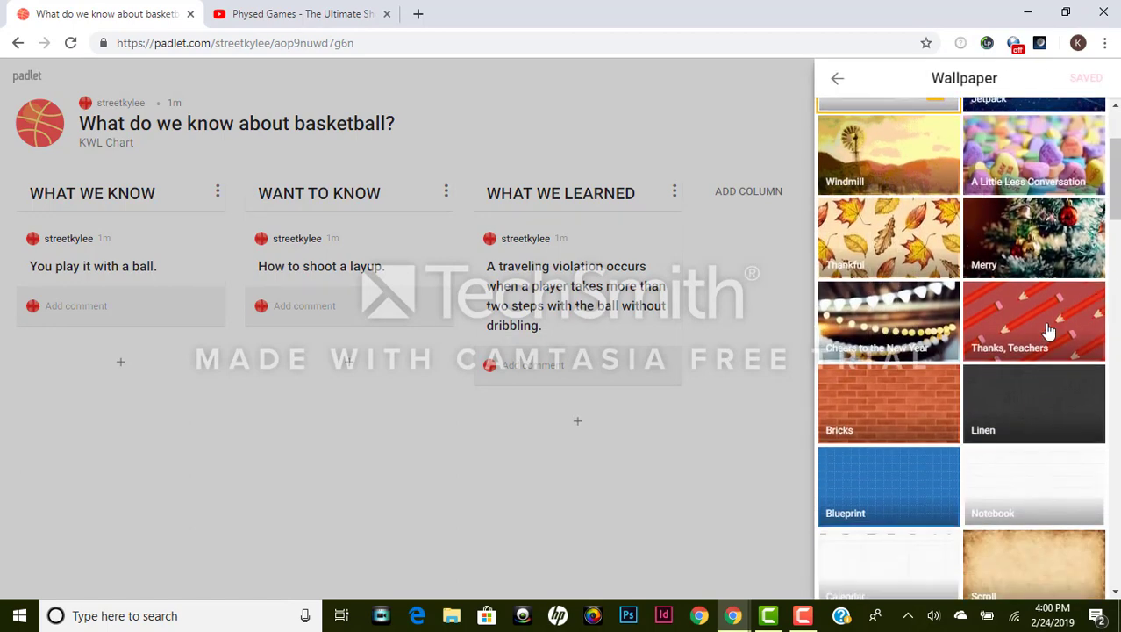
{"action": "scroll", "coordinate": [956, 237], "scroll_direction": "up", "scroll_amount": 2}
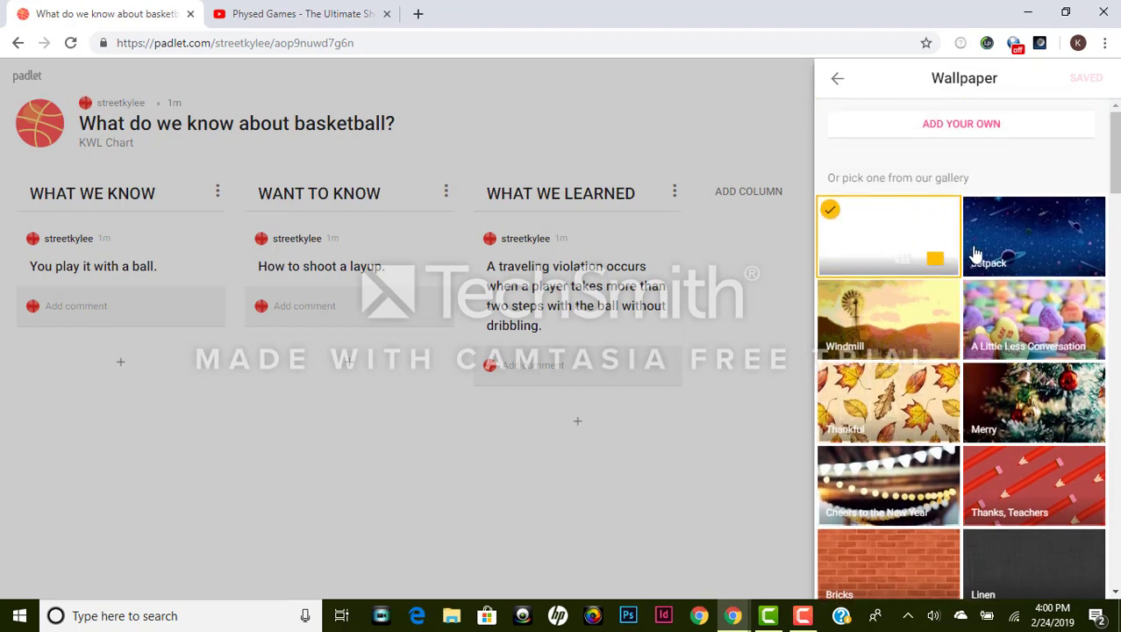
{"action": "scroll", "coordinate": [1000, 268], "scroll_direction": "down", "scroll_amount": 4}
{"action": "scroll", "coordinate": [1004, 270], "scroll_direction": "down", "scroll_amount": 3}
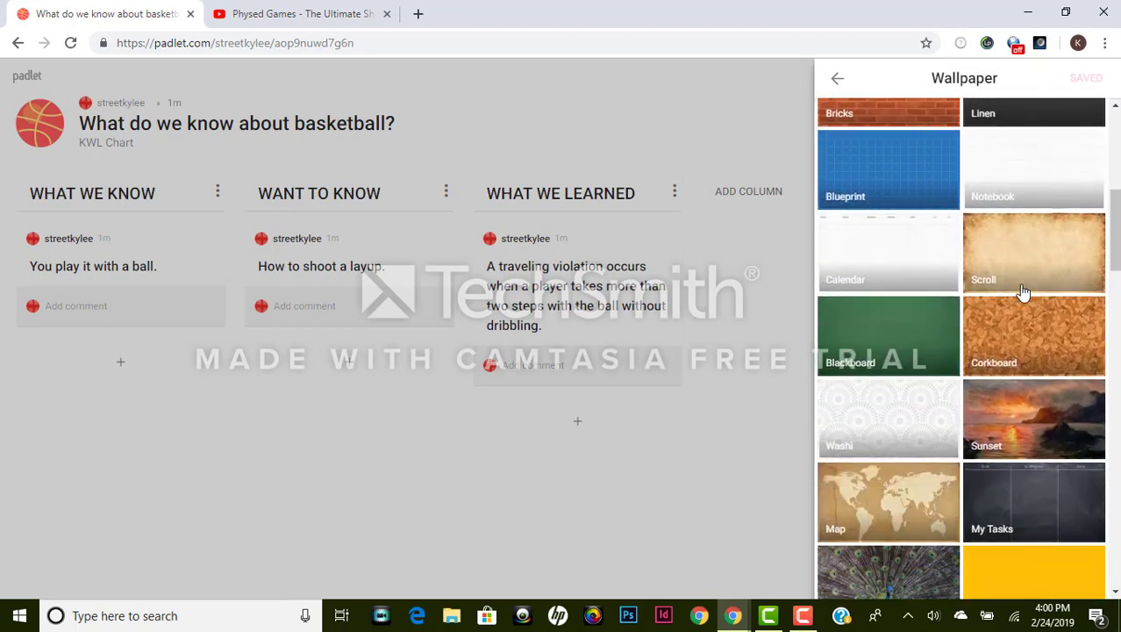
{"action": "scroll", "coordinate": [1053, 520], "scroll_direction": "down", "scroll_amount": 2}
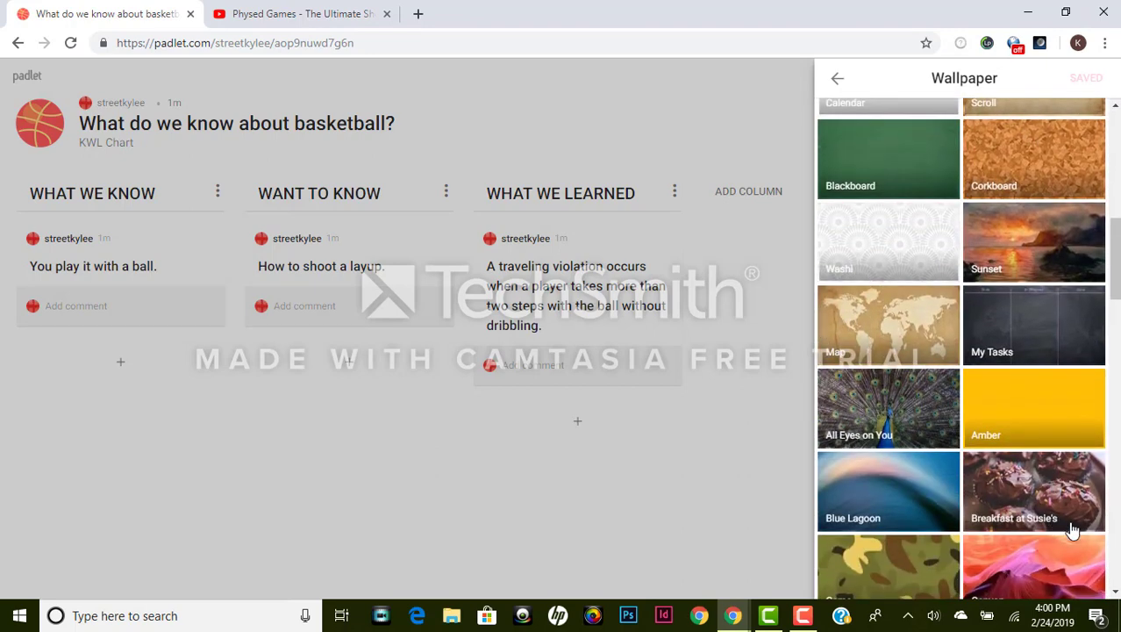
{"action": "scroll", "coordinate": [1092, 543], "scroll_direction": "down", "scroll_amount": 2}
{"action": "scroll", "coordinate": [1082, 533], "scroll_direction": "down", "scroll_amount": 3}
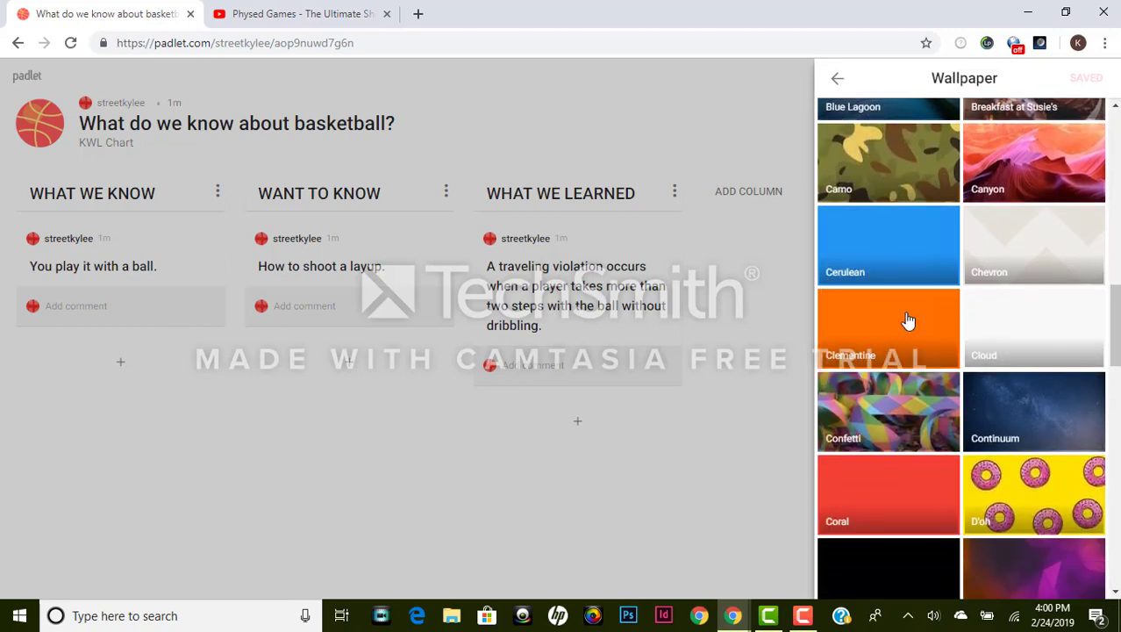
Step: Preview Clementine, then choose the solid Coral wallpaper and save
{"action": "left_click", "coordinate": [907, 321]}
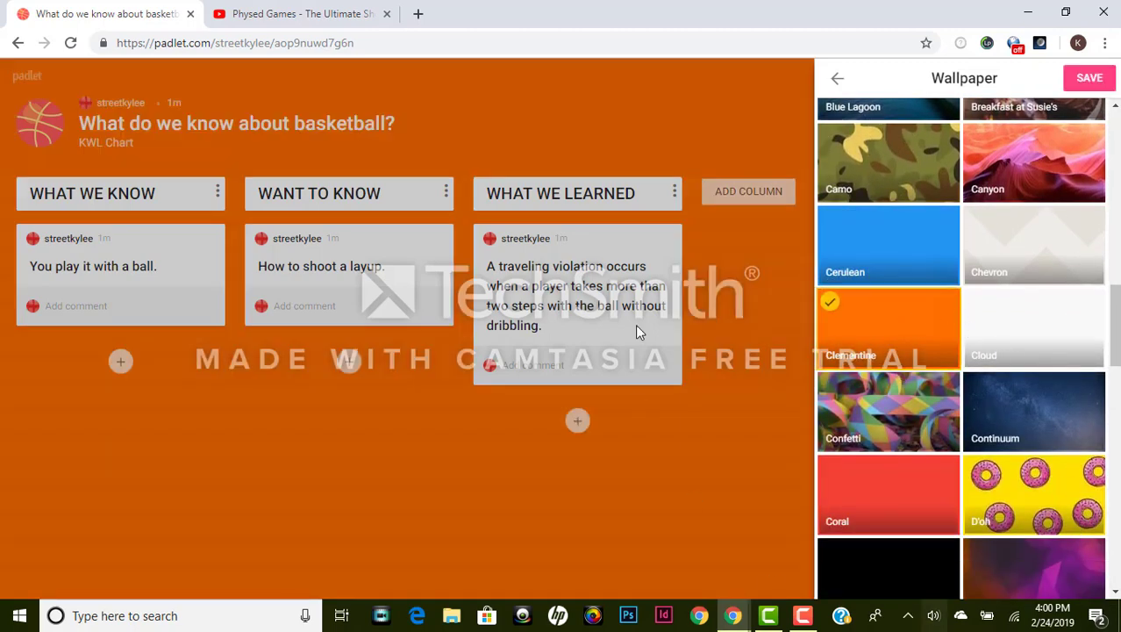
{"action": "left_click", "coordinate": [921, 505]}
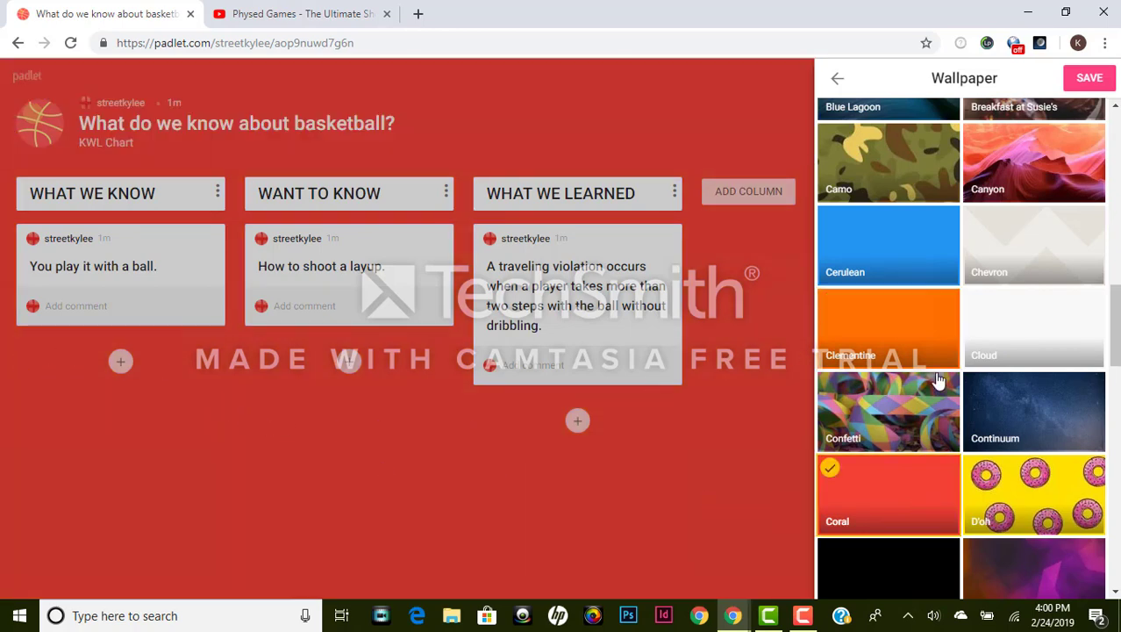
{"action": "scroll", "coordinate": [1044, 411], "scroll_direction": "down", "scroll_amount": 3}
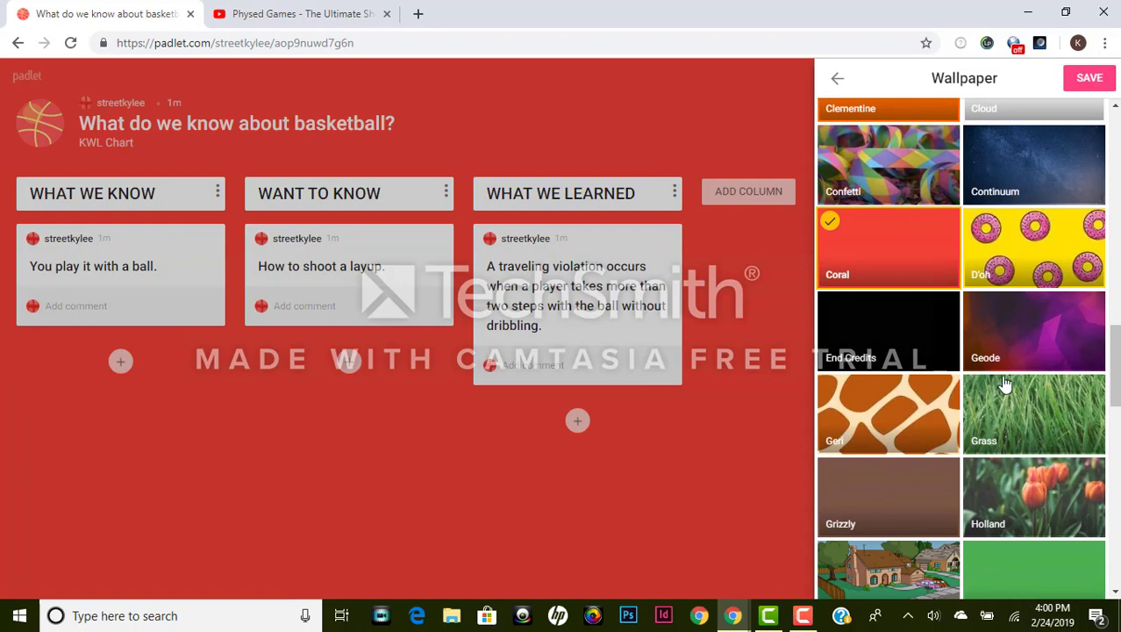
{"action": "scroll", "coordinate": [1005, 384], "scroll_direction": "down", "scroll_amount": 15}
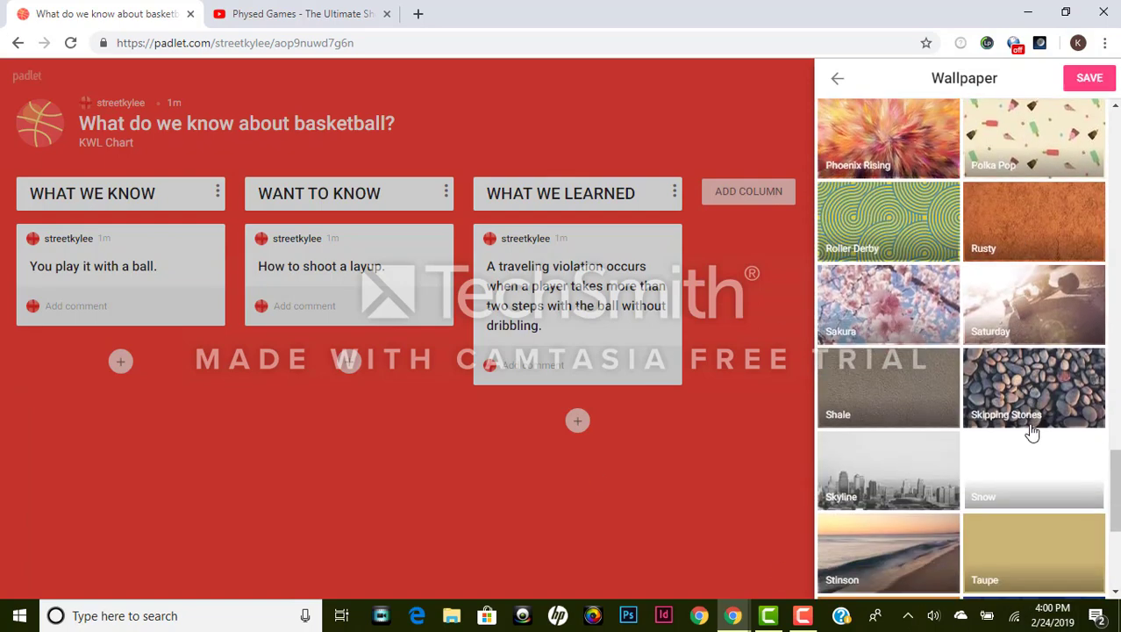
{"action": "scroll", "coordinate": [1032, 429], "scroll_direction": "down", "scroll_amount": 5}
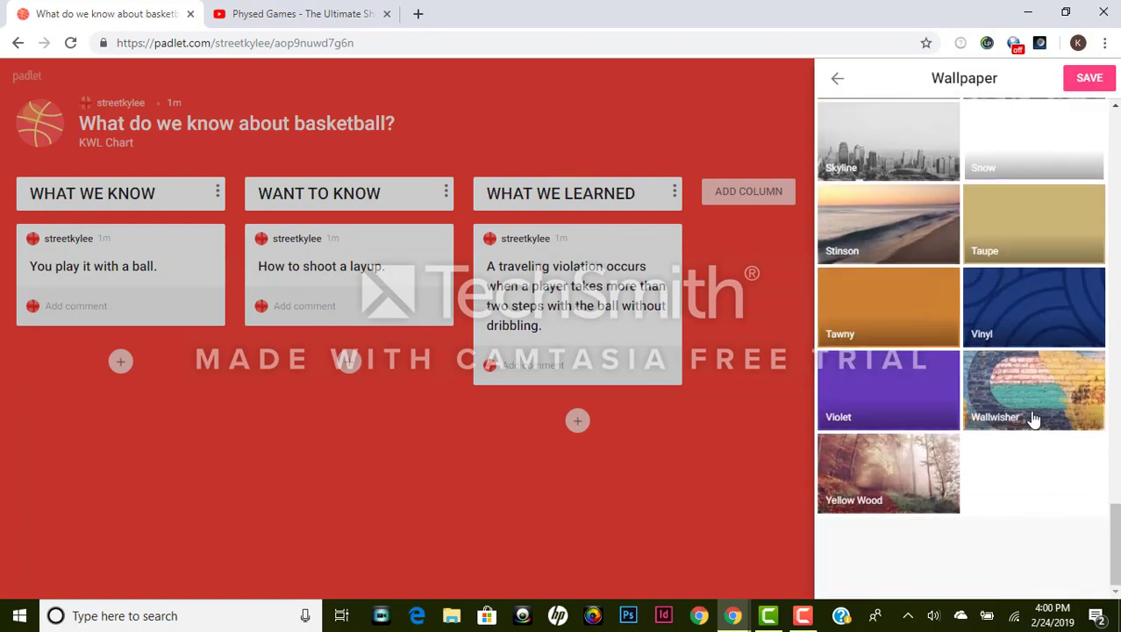
{"action": "scroll", "coordinate": [1033, 418], "scroll_direction": "up", "scroll_amount": 20}
{"action": "left_click", "coordinate": [1090, 77]}
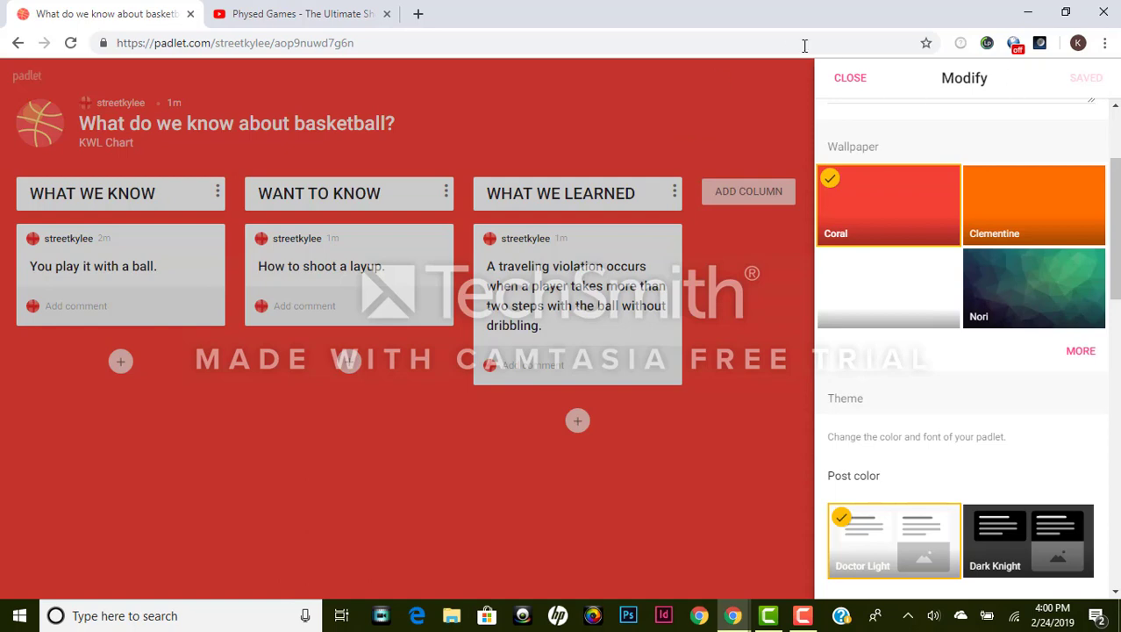
Step: Close the Modify panel on the coral KWL chart and go Home via the avatar menu
{"action": "left_click", "coordinate": [850, 78]}
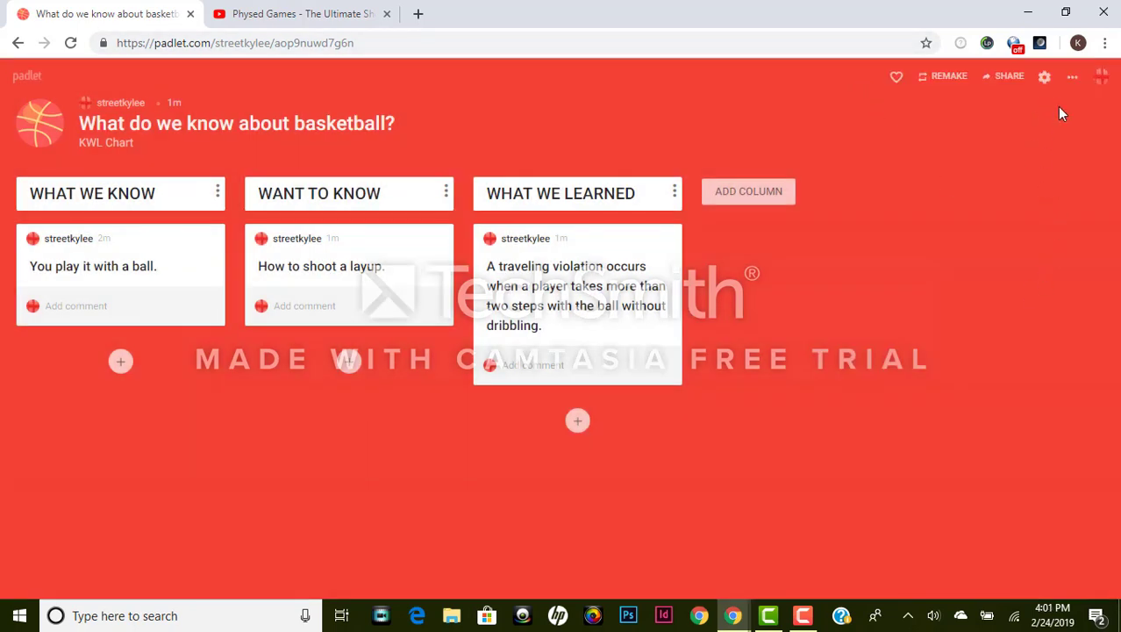
{"action": "left_click", "coordinate": [1101, 78]}
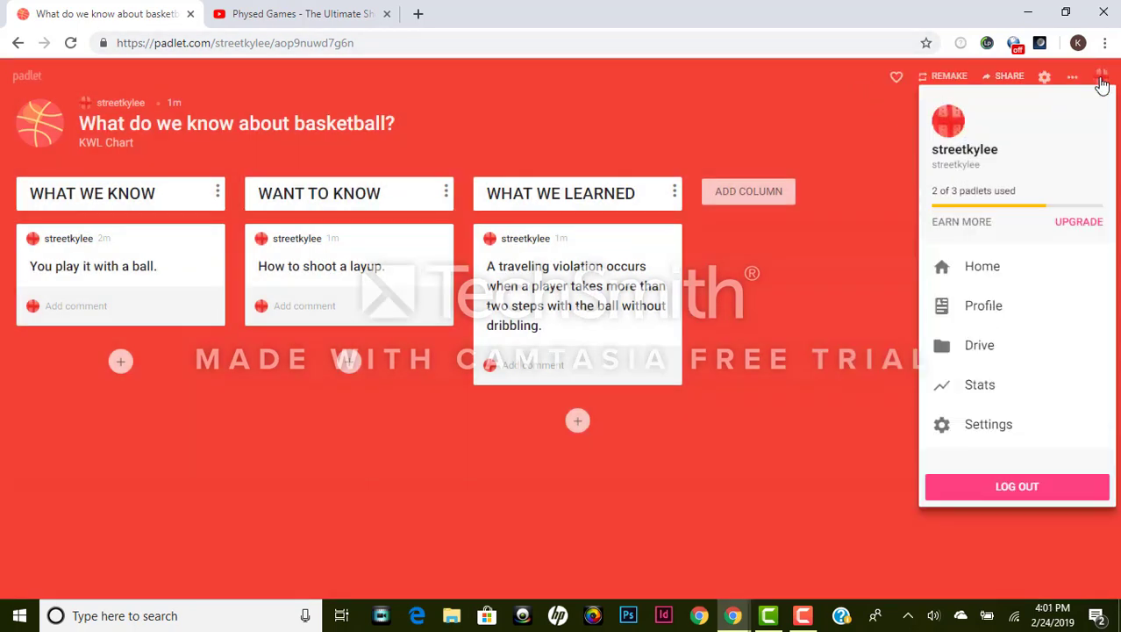
{"action": "left_click", "coordinate": [976, 278]}
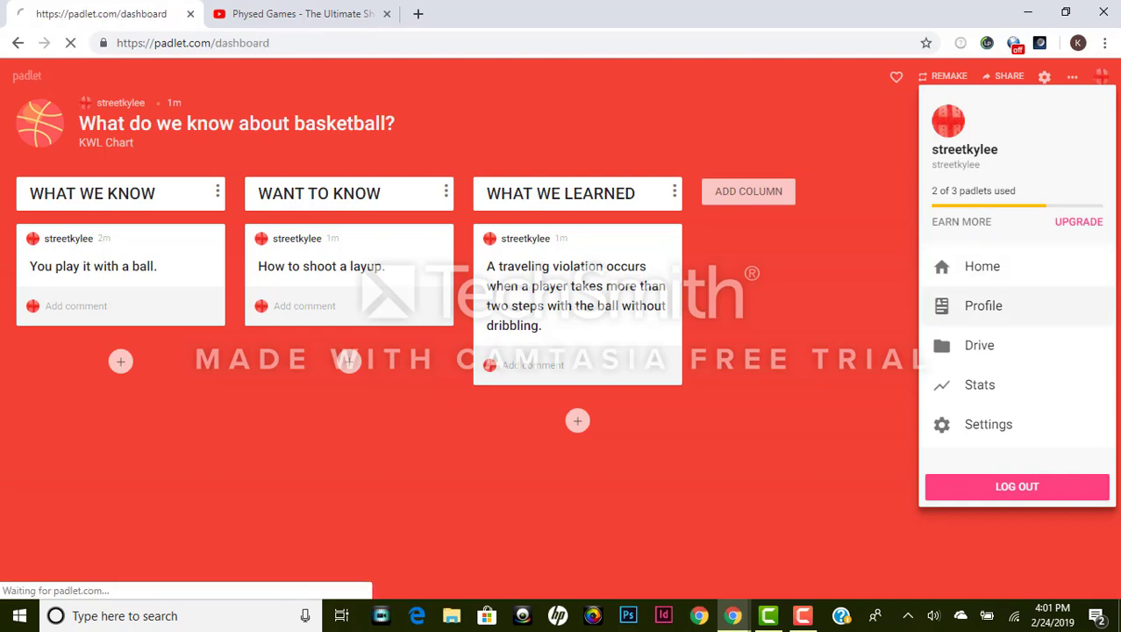